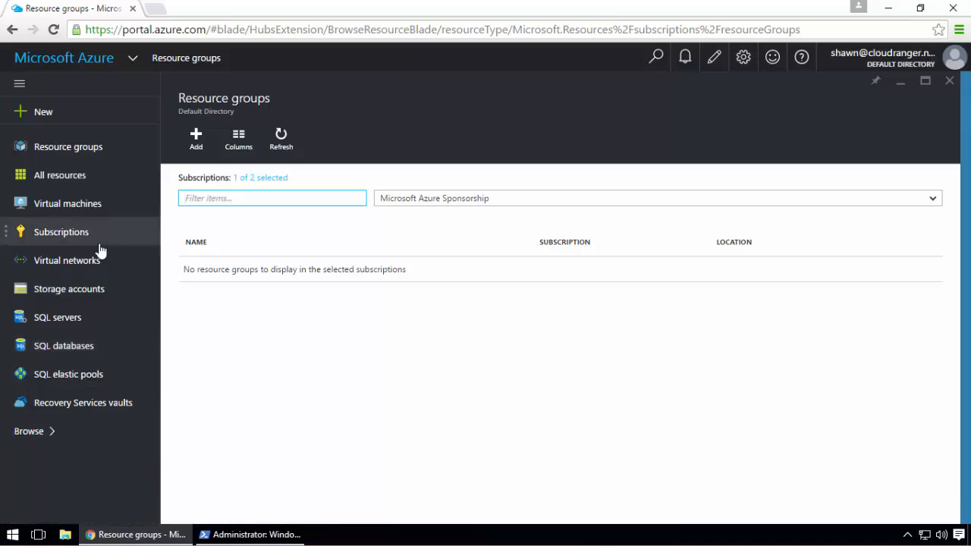
# Search the marketplace for new resources matching "recovery" and "vault", and clear the search.
pyautogui.click(47, 120)
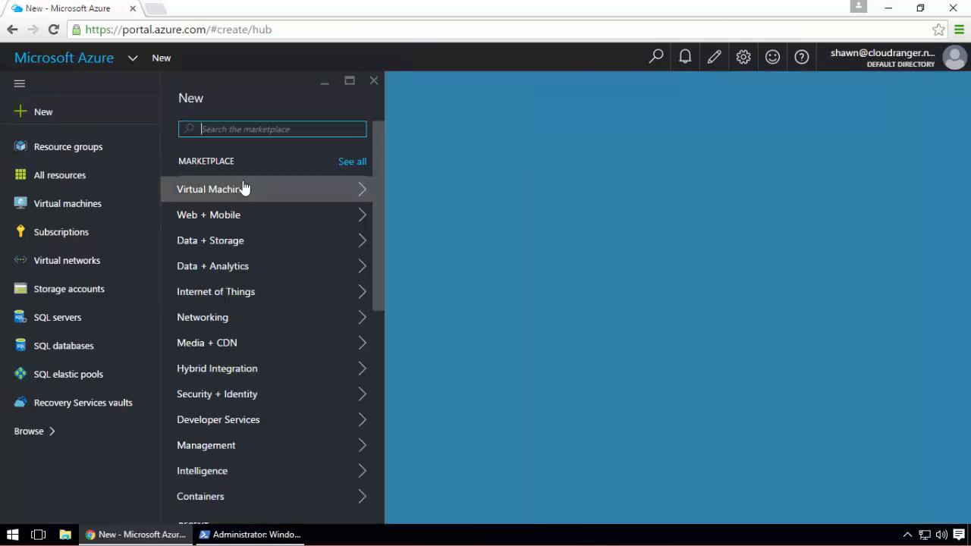
pyautogui.write('recovery')
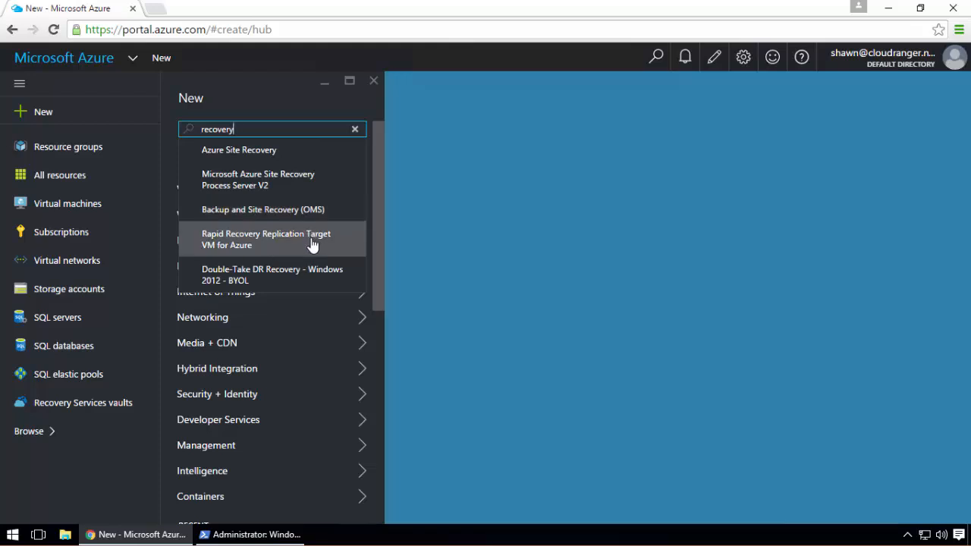
pyautogui.scroll(-3, 312, 238)
pyautogui.scroll(3, 311, 243)
pyautogui.moveTo(249, 129); pyautogui.dragTo(176, 126)
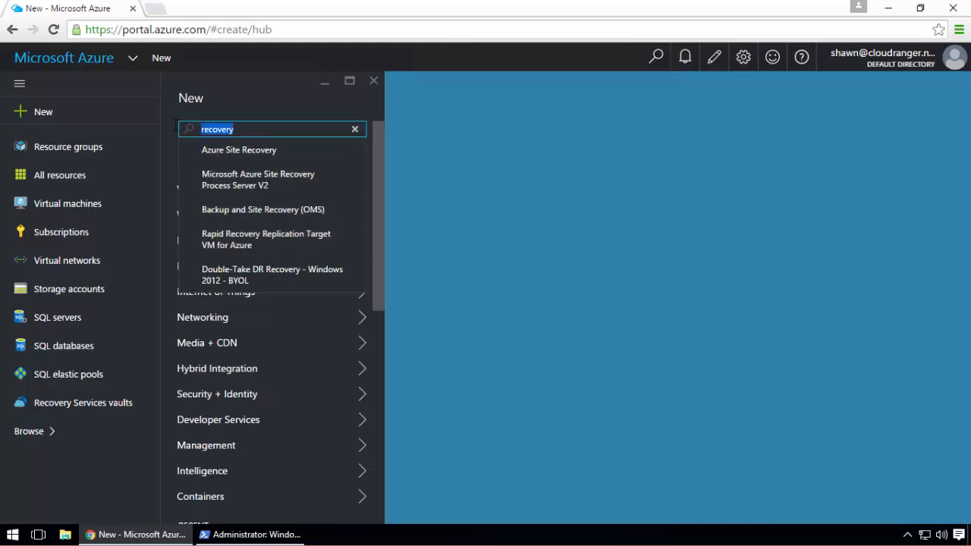
pyautogui.write('vault')
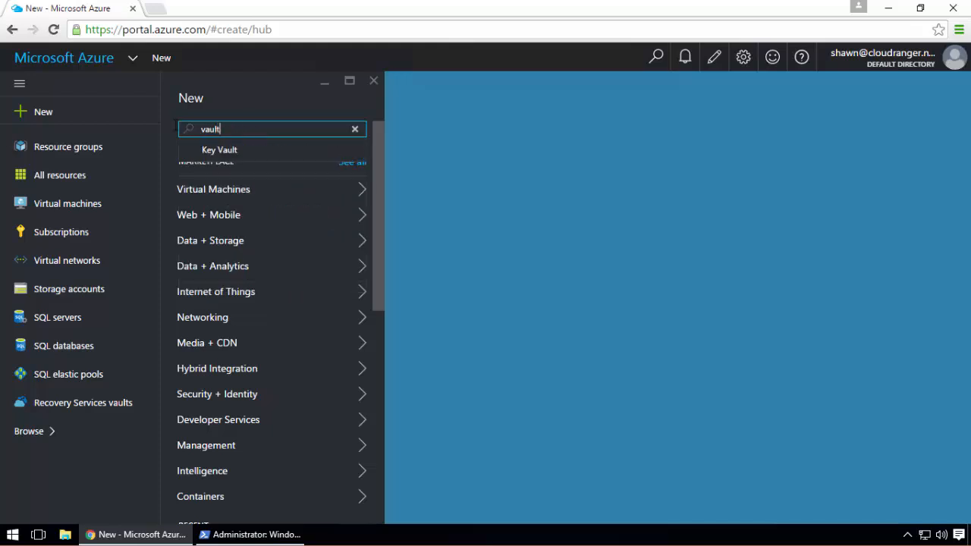
pyautogui.click(356, 129)
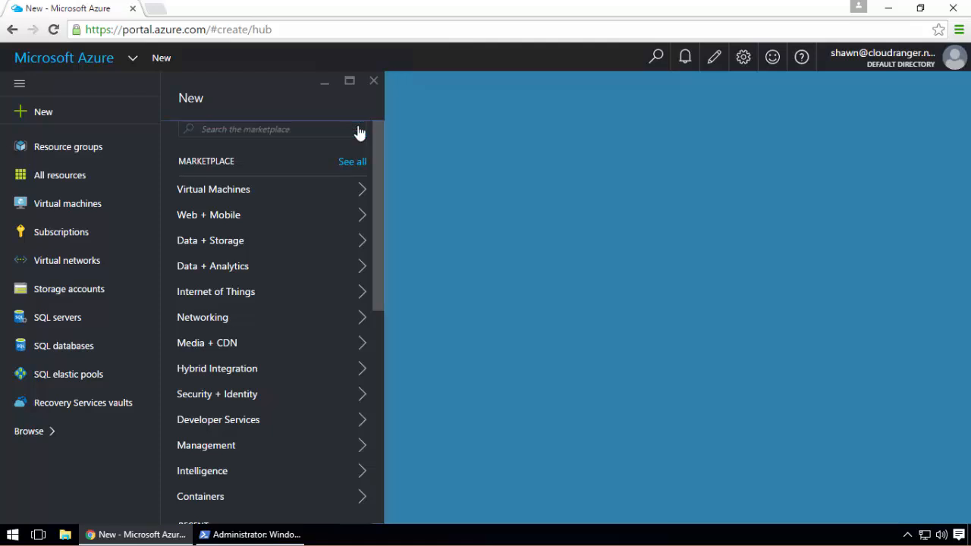
# Look through the marketplace categories, the Hybrid Integration featured apps and the recent items, and close the marketplace.
pyautogui.scroll(-4, 343, 213)
pyautogui.scroll(3, 343, 214)
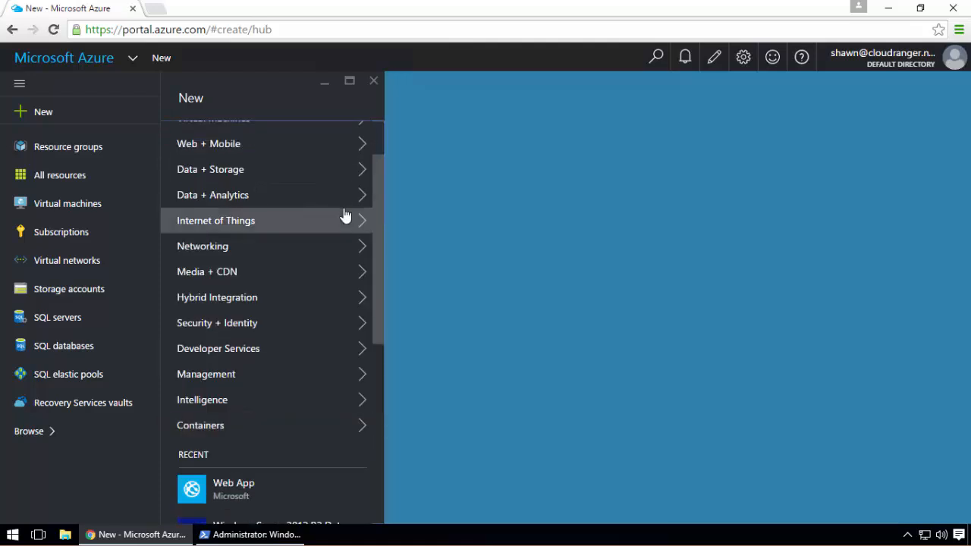
pyautogui.click(261, 302)
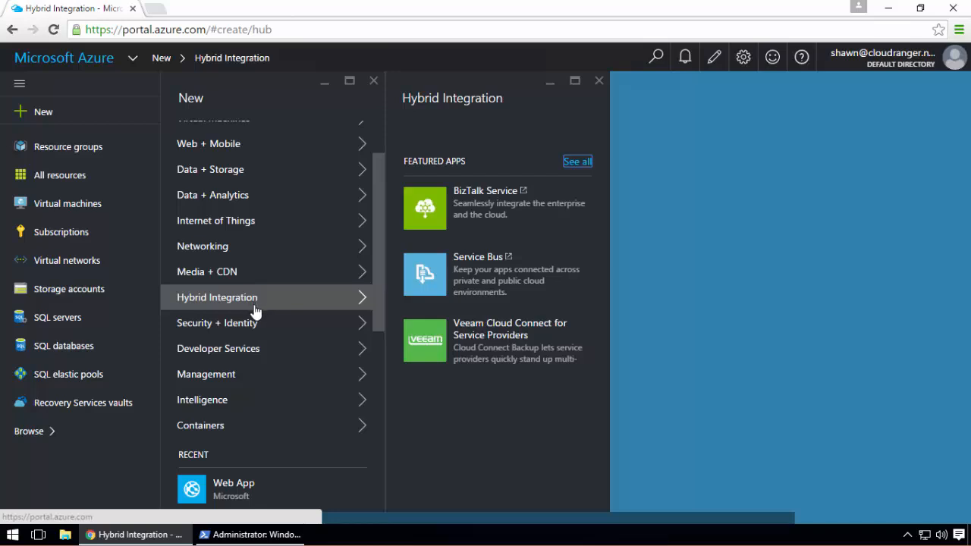
pyautogui.scroll(2, 277, 354)
pyautogui.scroll(-6, 278, 353)
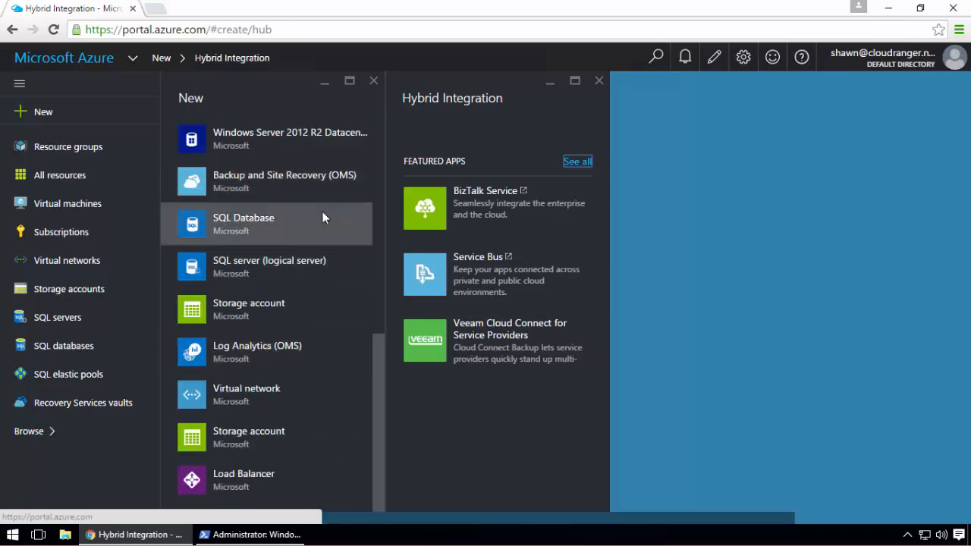
pyautogui.scroll(6, 324, 215)
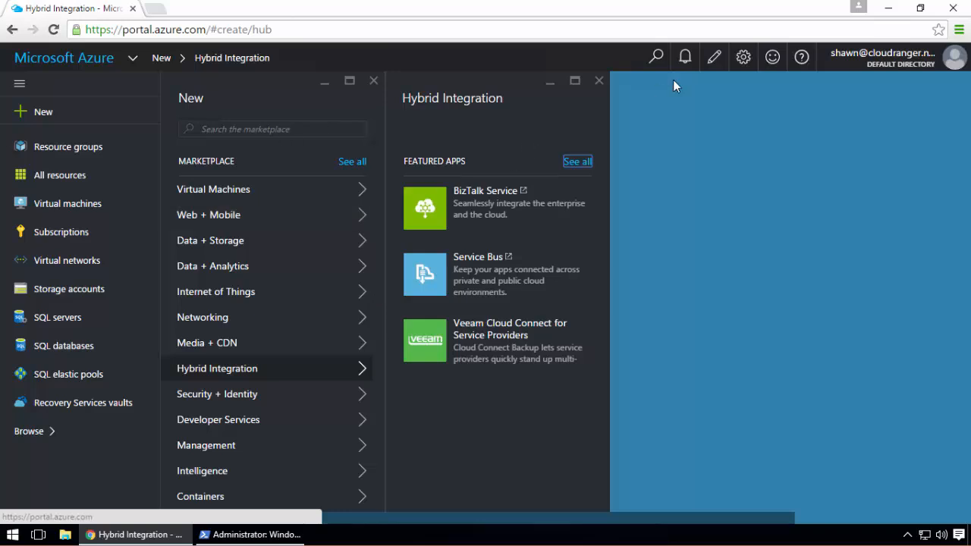
pyautogui.click(599, 80)
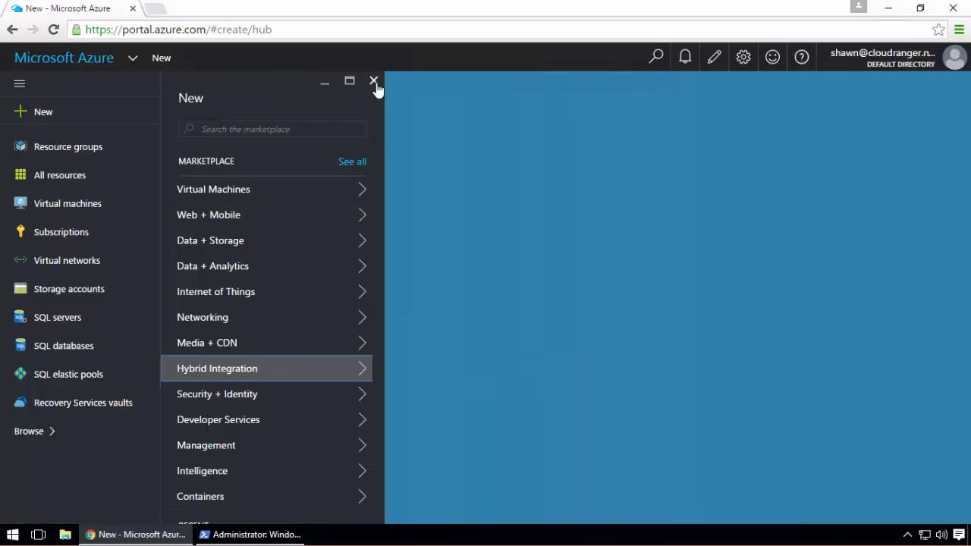
pyautogui.click(374, 81)
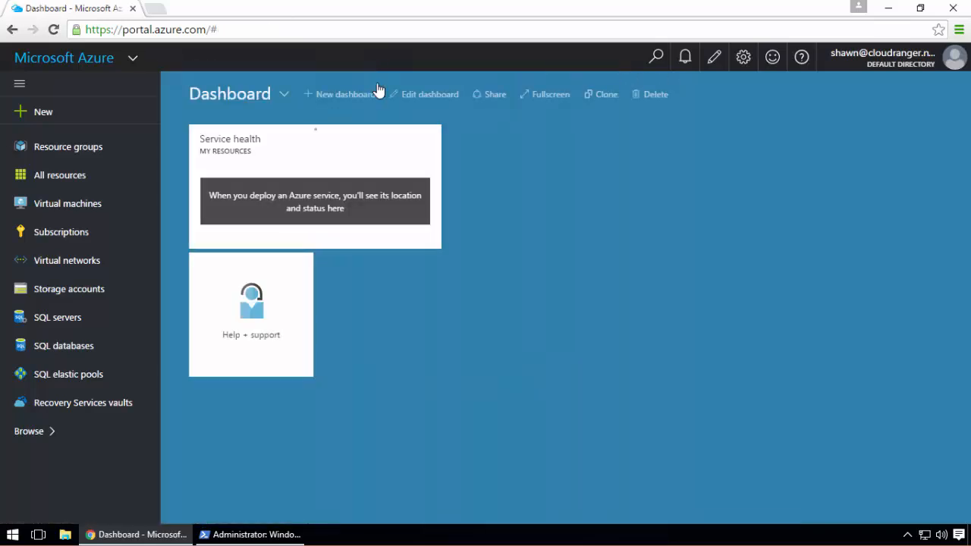
# Add VM images (classic) to the favorites from the full service list and remove it again.
pyautogui.click(30, 432)
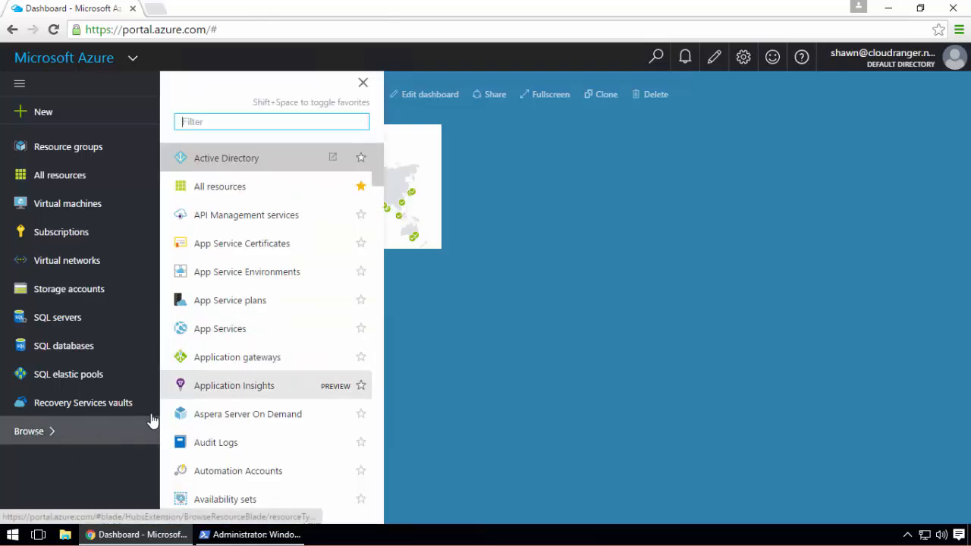
pyautogui.moveTo(378, 161); pyautogui.dragTo(382, 393)
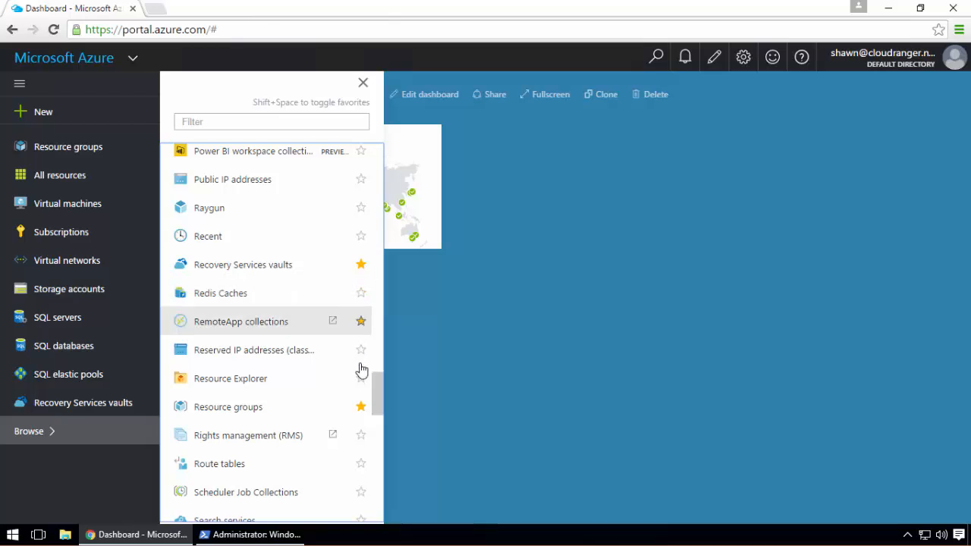
pyautogui.moveTo(375, 419); pyautogui.dragTo(384, 504)
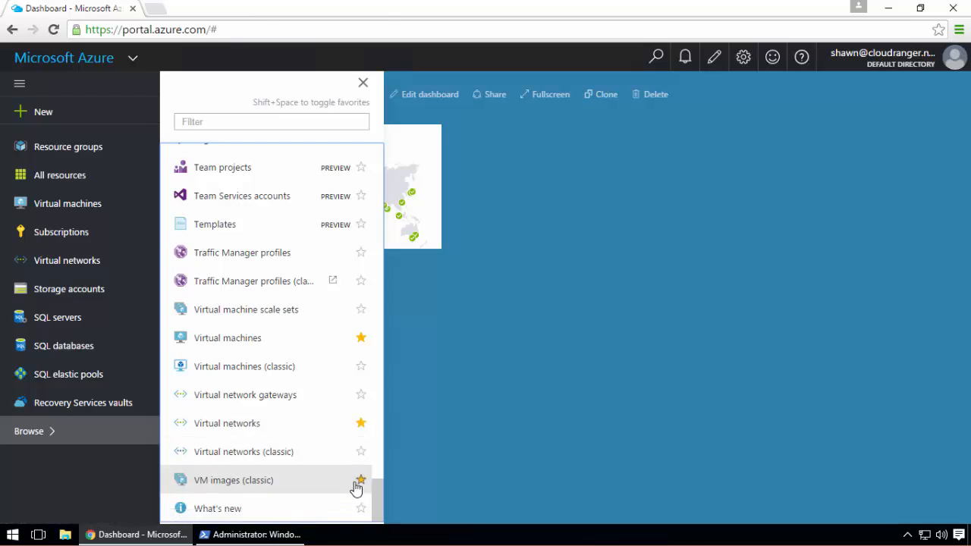
pyautogui.click(358, 482)
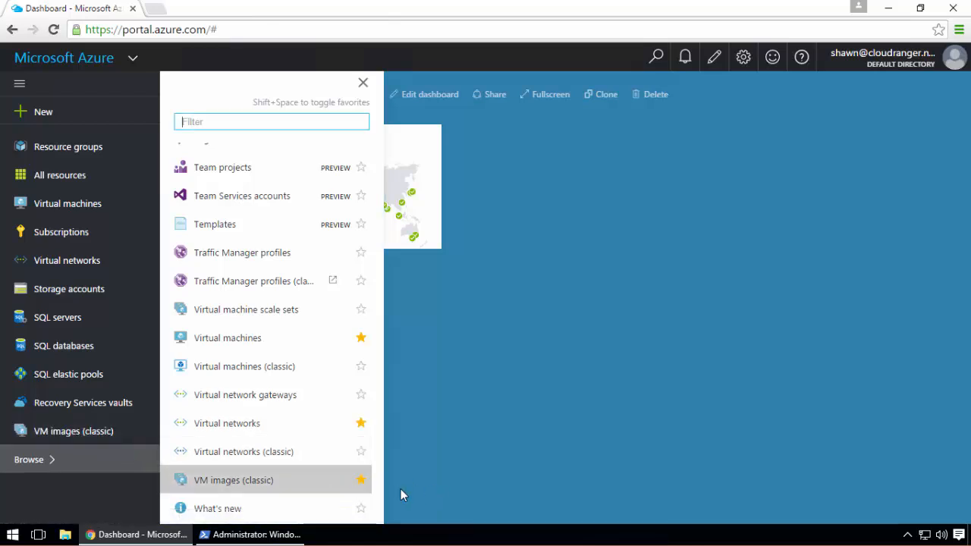
pyautogui.click(360, 481)
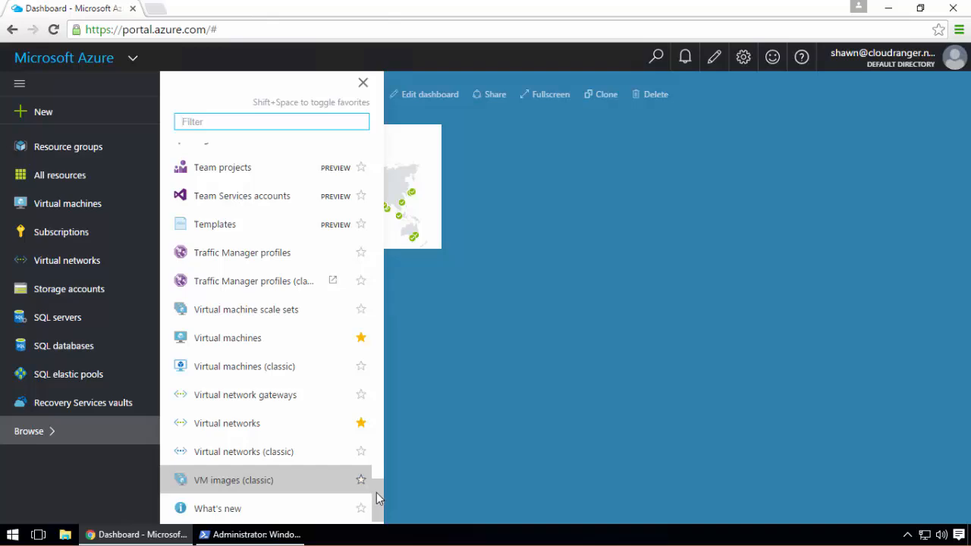
pyautogui.scroll(12, 379, 498)
pyautogui.click(550, 372)
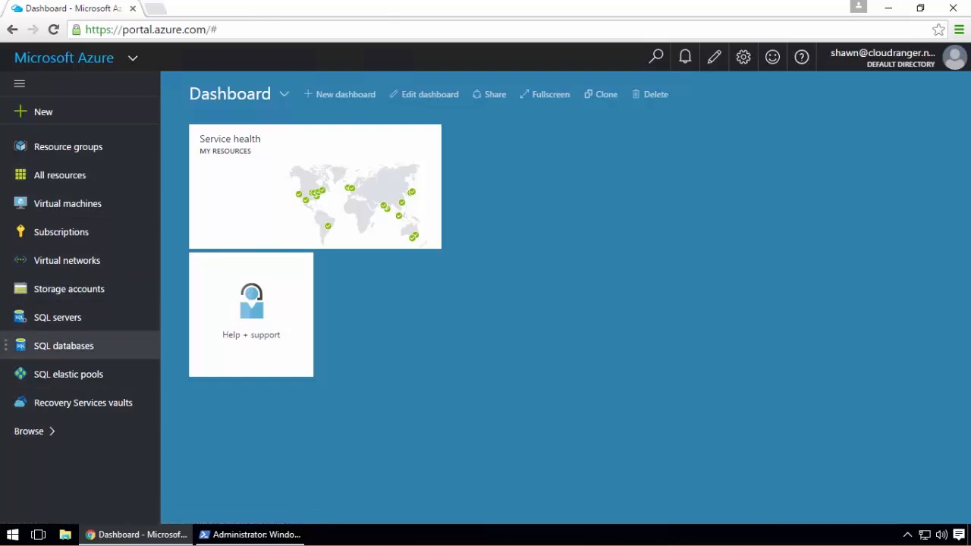
# Look through the full service list down to the SQL and storage services, and close it.
pyautogui.click(35, 434)
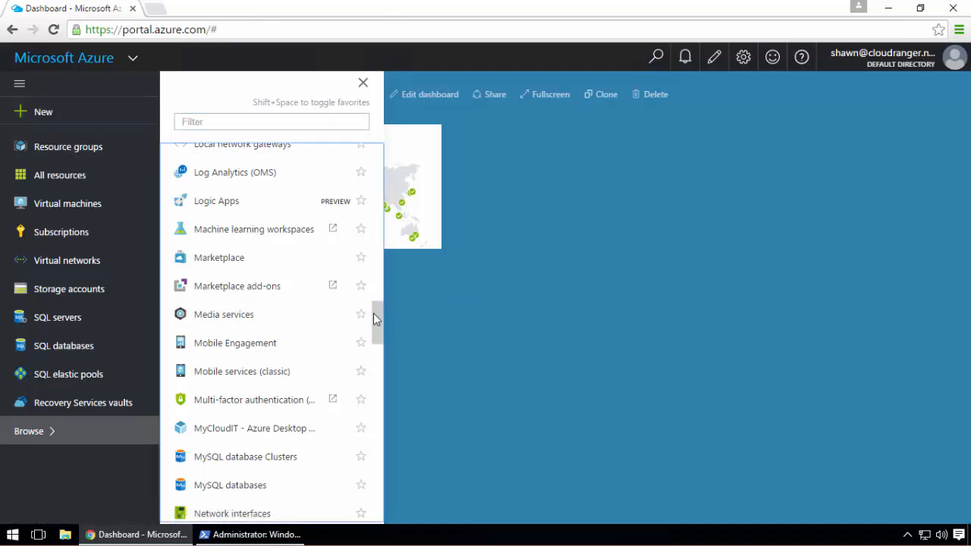
pyautogui.moveTo(373, 318); pyautogui.dragTo(380, 436)
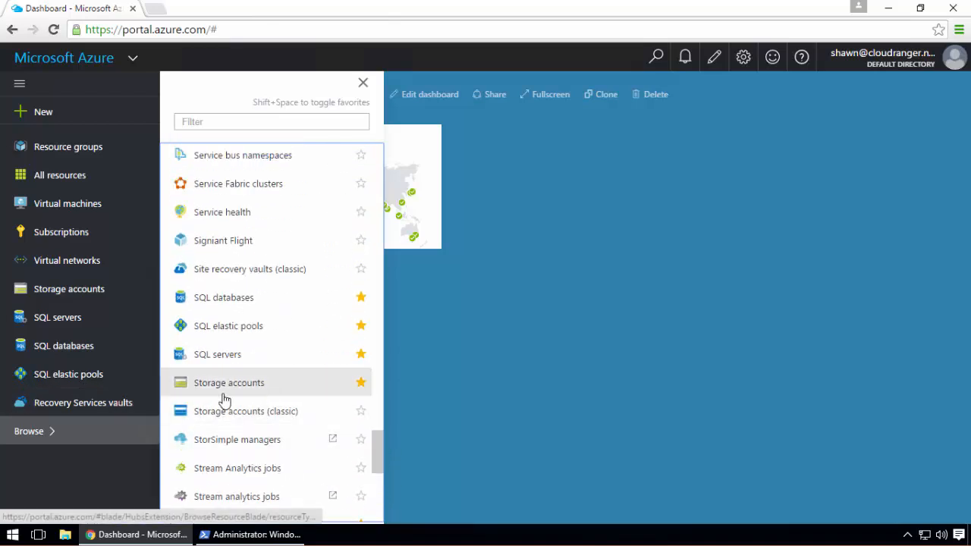
pyautogui.click(580, 436)
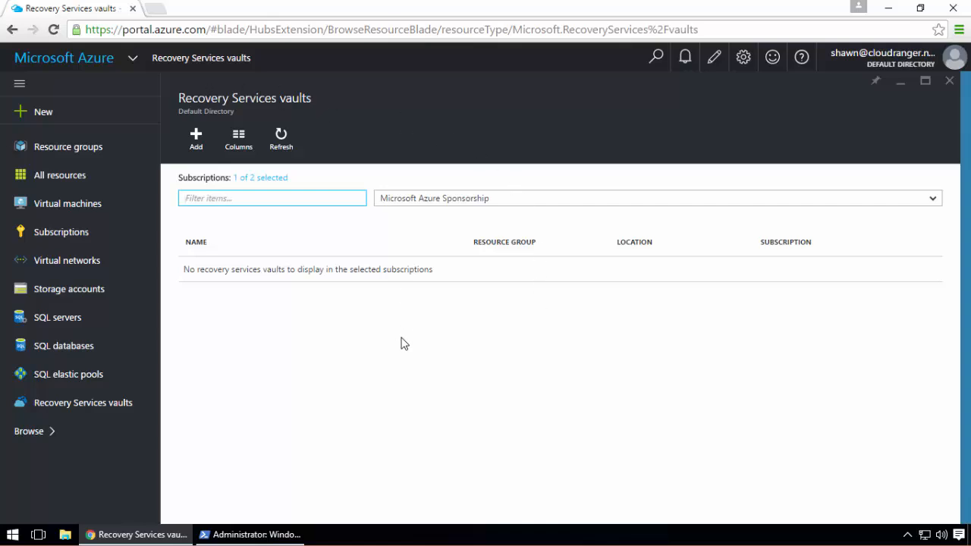
# Start a new Recovery Services vault and name it RangerVault1.
pyautogui.click(196, 139)
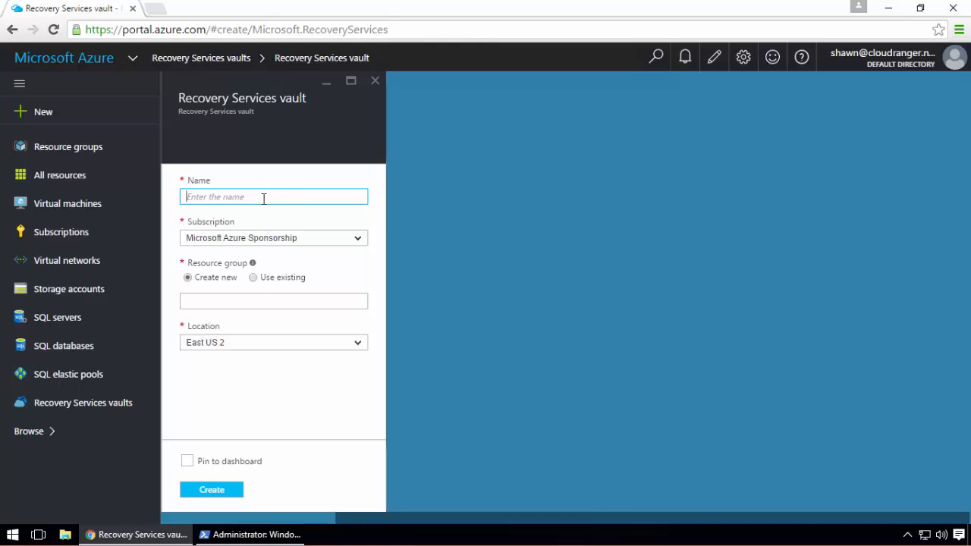
pyautogui.write('RAngerVault1')
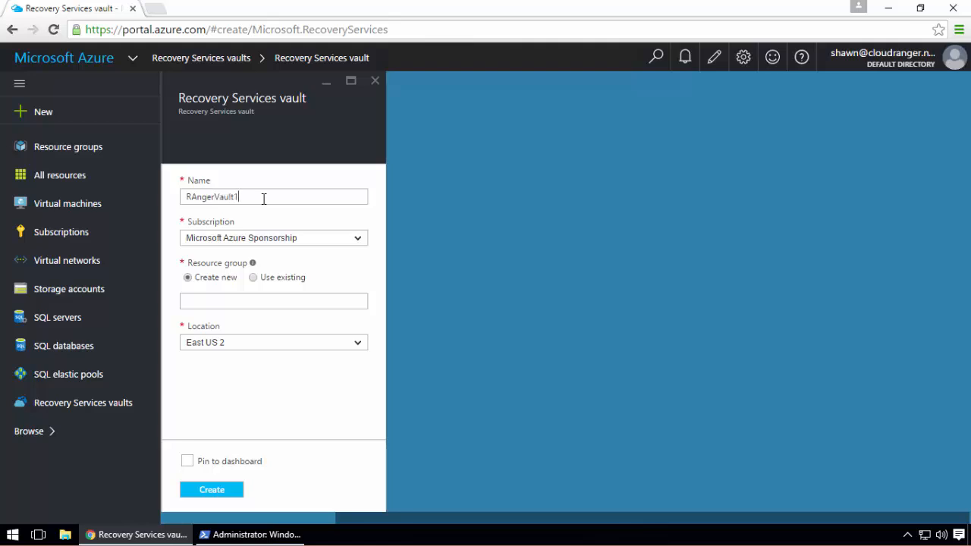
pyautogui.click(199, 197)
pyautogui.press('BackSpace')
pyautogui.write('a')
# Create the vault in a new resource group named RangerRG001 with East US 2 as the location.
pyautogui.click(217, 300)
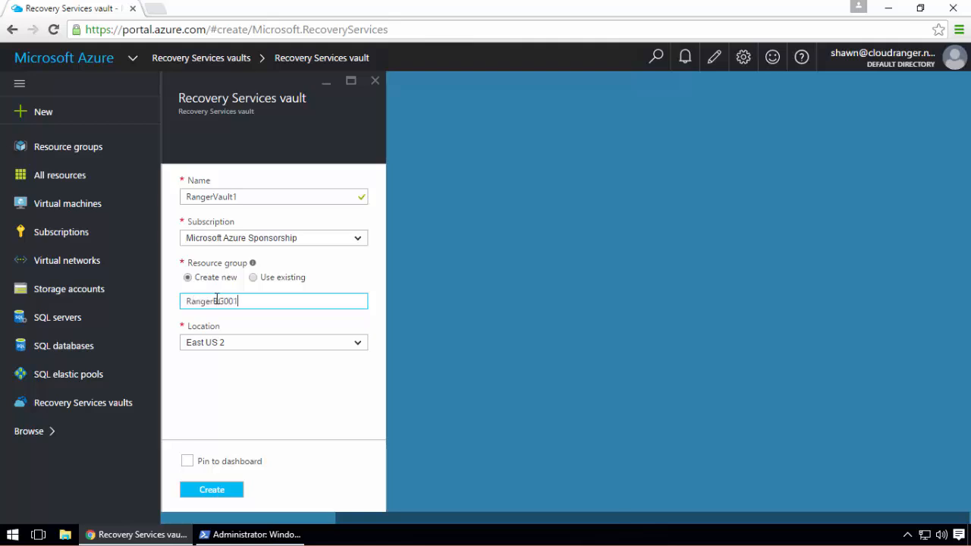
pyautogui.click(233, 371)
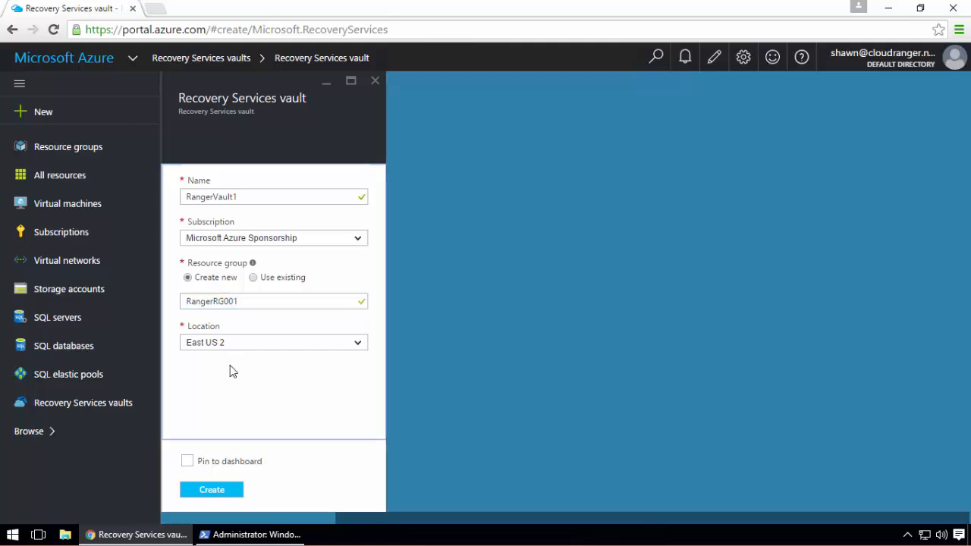
pyautogui.click(359, 345)
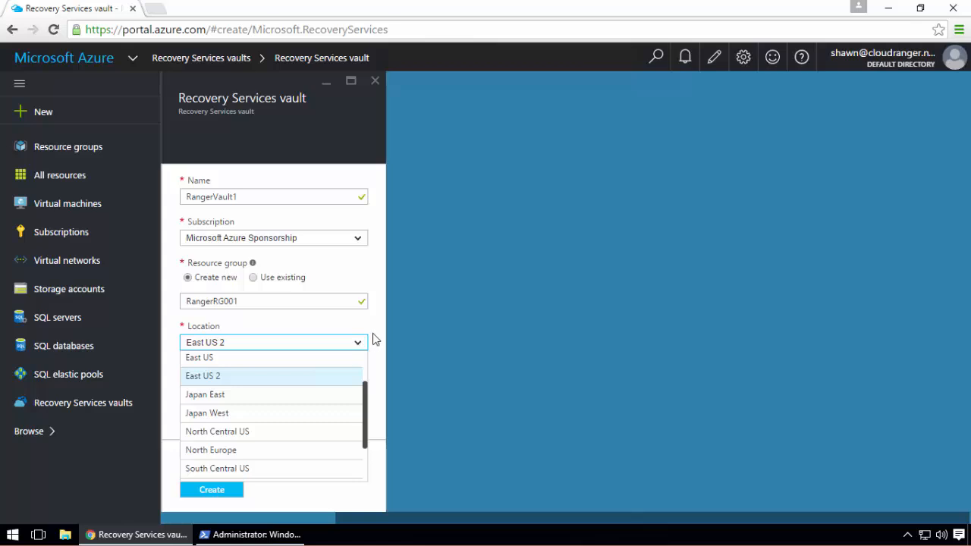
pyautogui.click(203, 348)
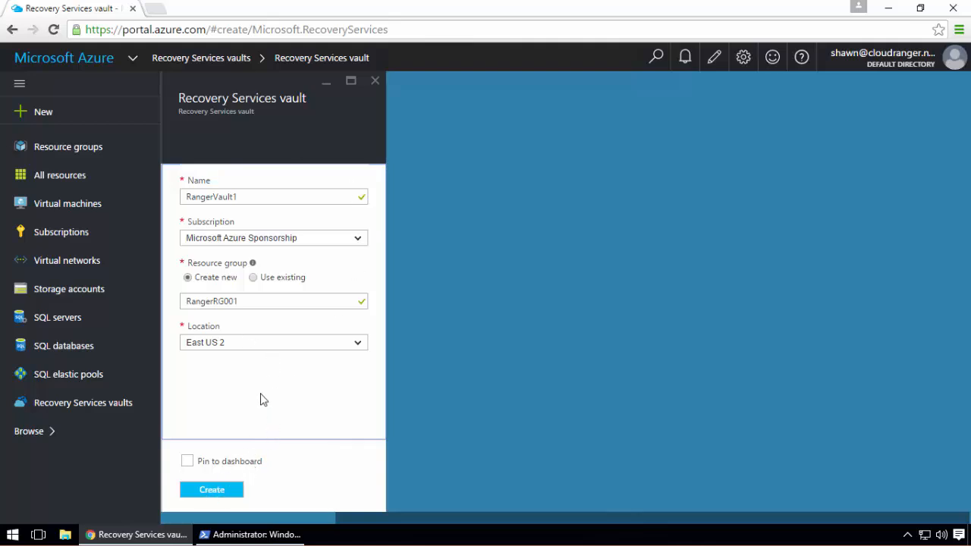
pyautogui.click(277, 196)
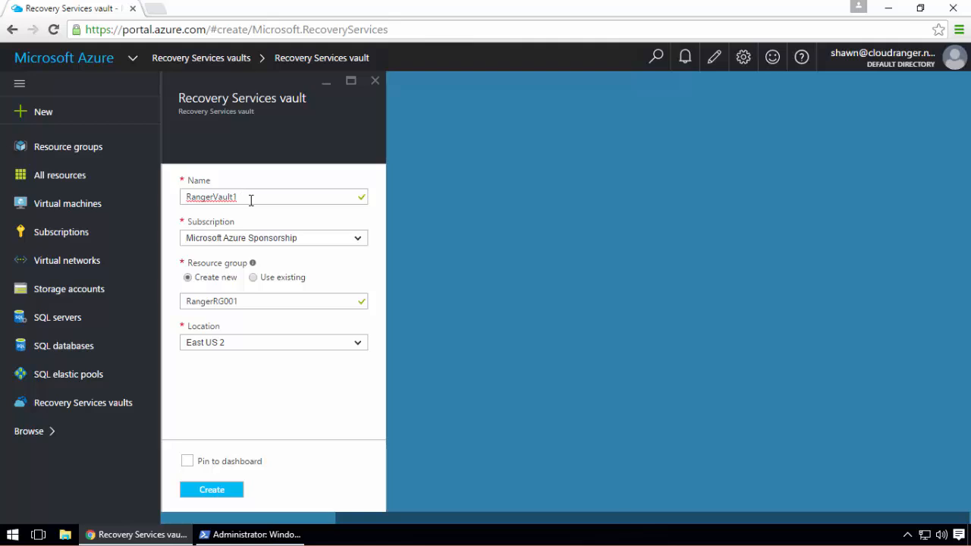
pyautogui.click(239, 302)
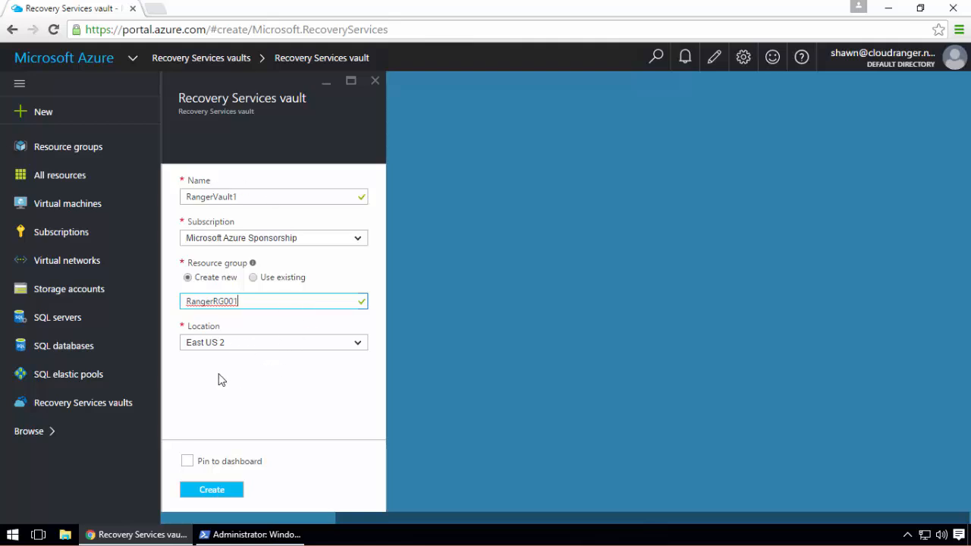
pyautogui.click(215, 491)
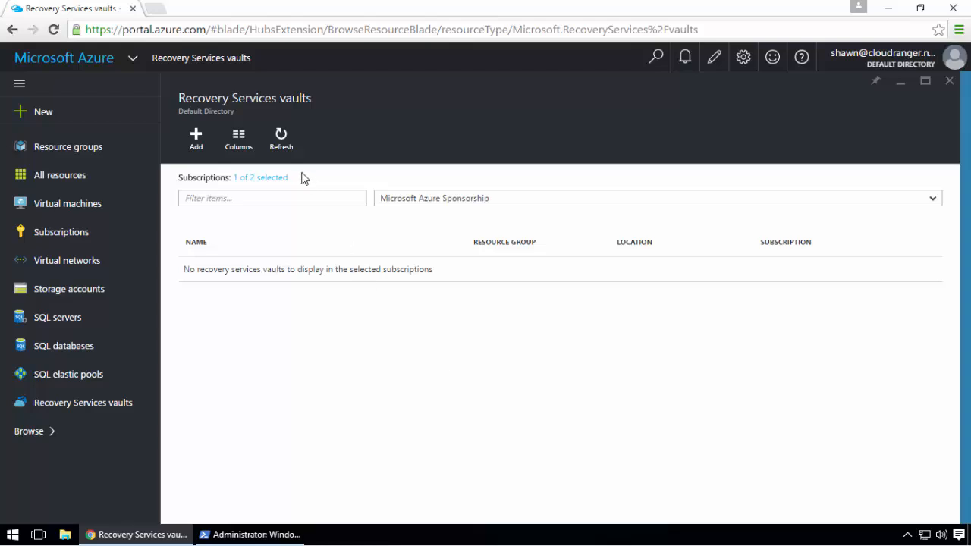
# Open RangerVault1 from the refreshed vault list and bring up the Backup section of its properties.
pyautogui.click(280, 141)
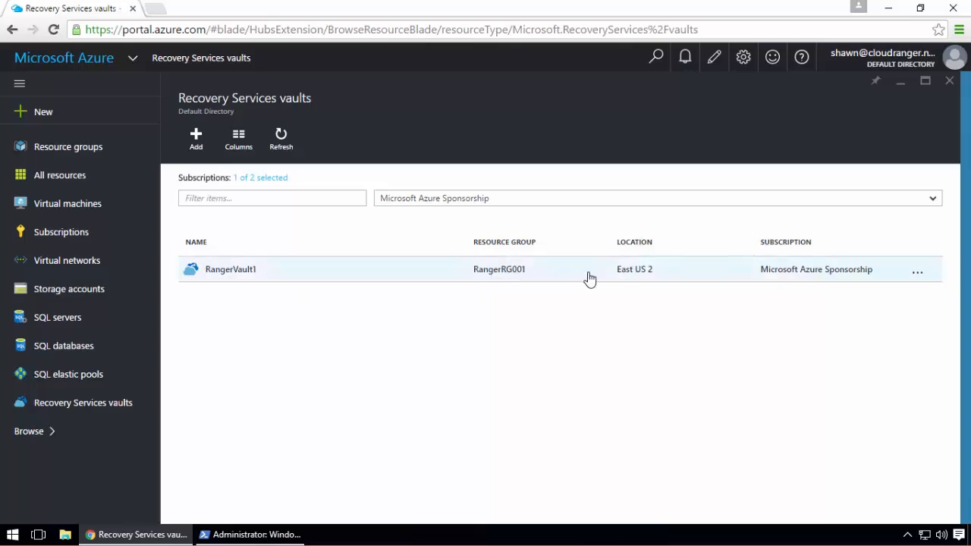
pyautogui.click(373, 277)
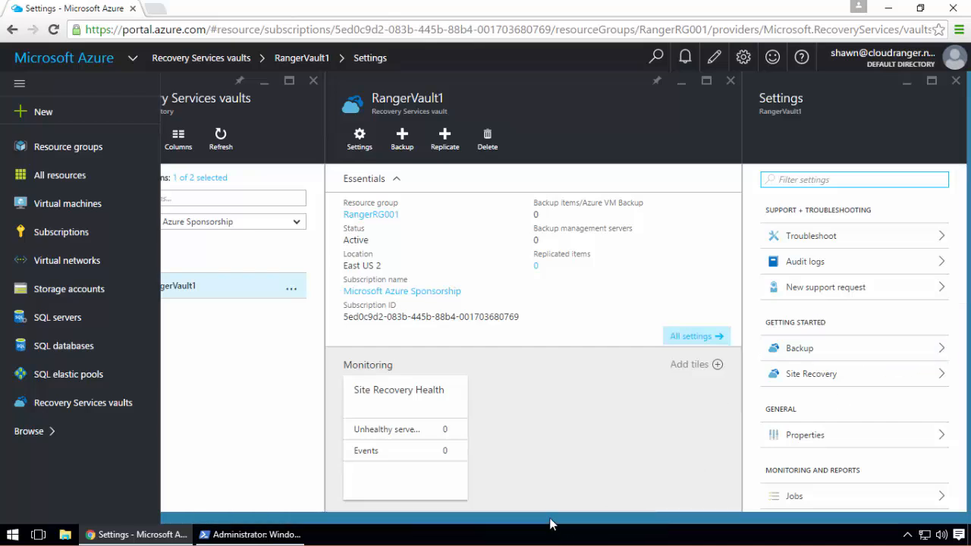
pyautogui.moveTo(570, 519); pyautogui.dragTo(670, 516)
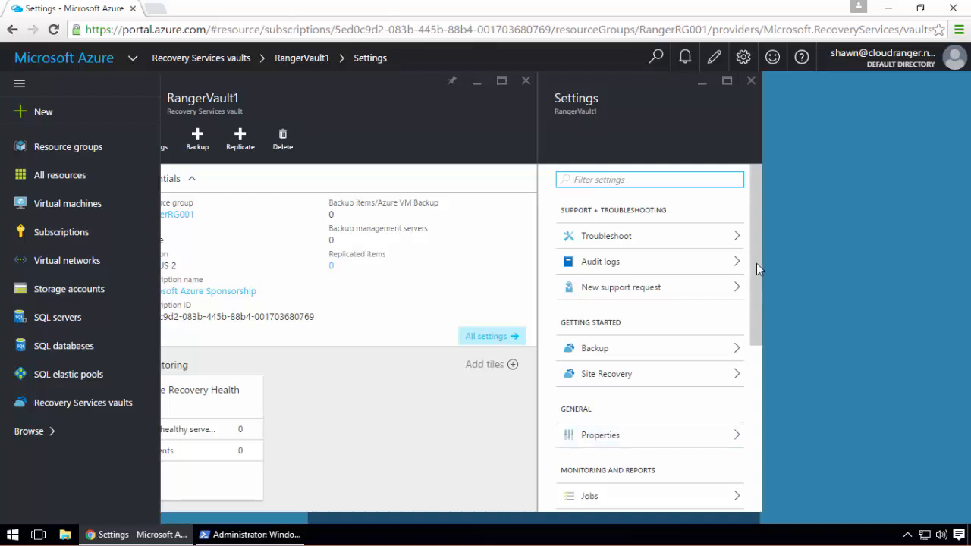
pyautogui.moveTo(757, 263); pyautogui.dragTo(757, 223)
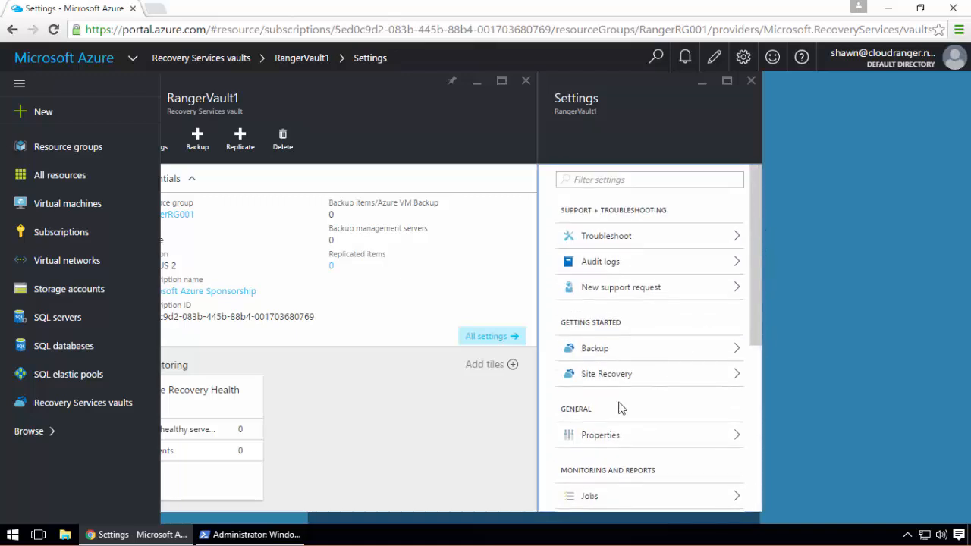
pyautogui.click(606, 439)
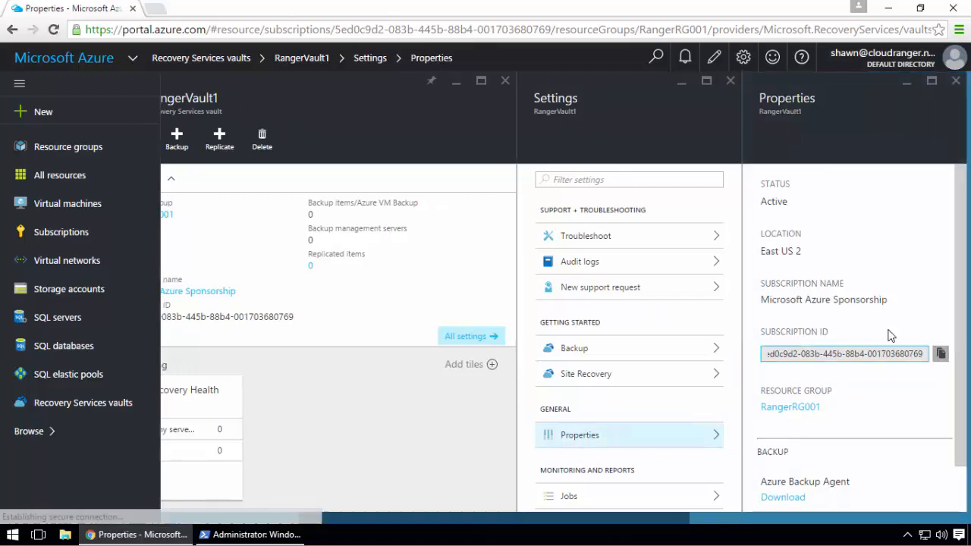
pyautogui.moveTo(963, 254); pyautogui.dragTo(962, 298)
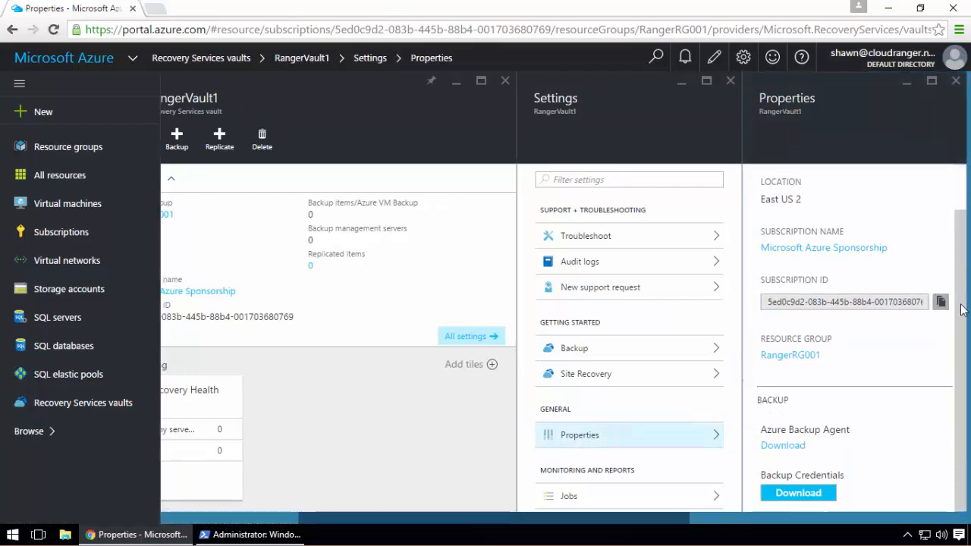
# View the storage replication type in RangerVault1's Backup Infrastructure configuration, and close both blades to return to the vault settings.
pyautogui.scroll(-2, 655, 353)
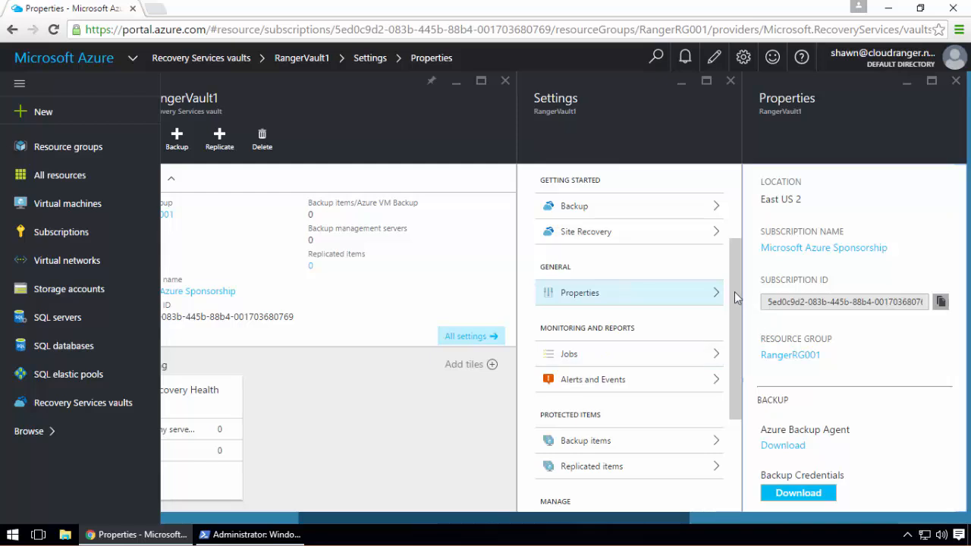
pyautogui.moveTo(734, 279); pyautogui.dragTo(729, 367)
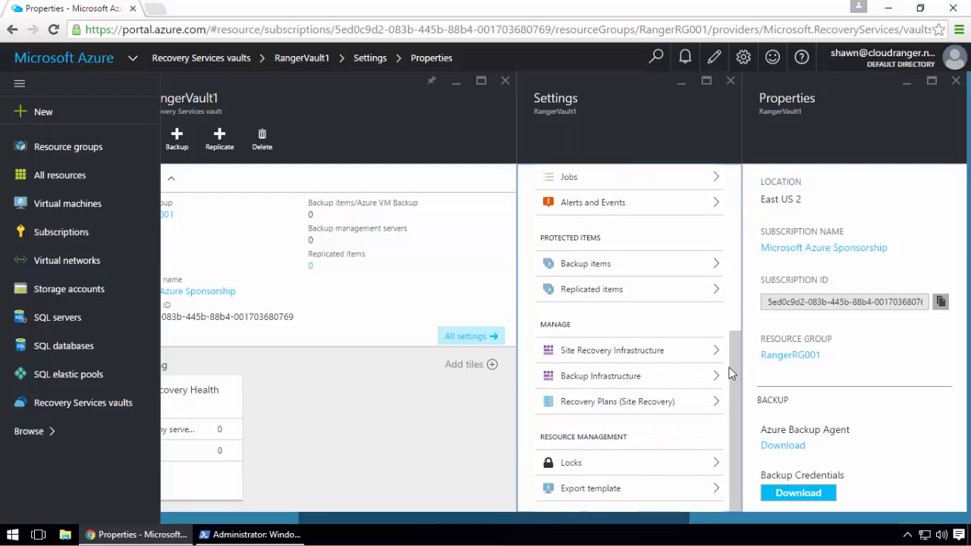
pyautogui.click(676, 385)
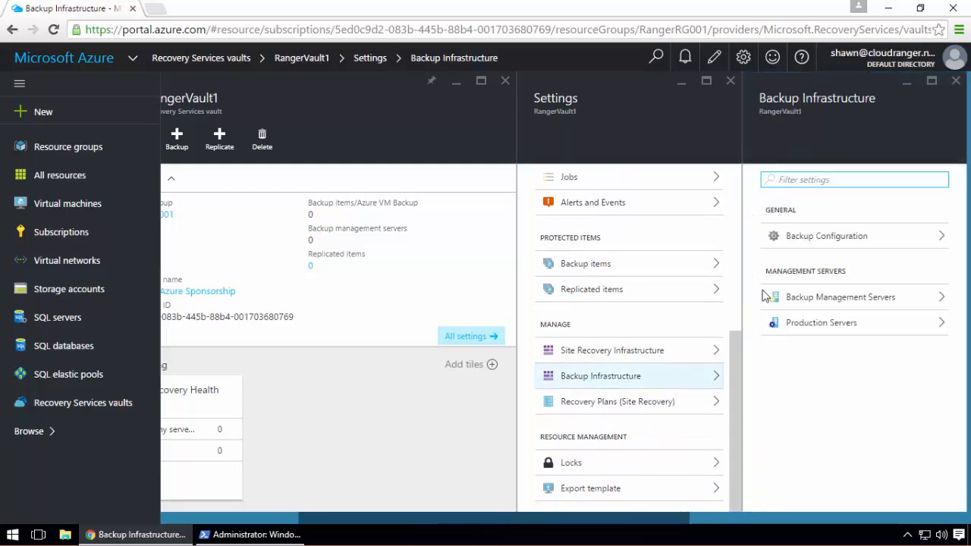
pyautogui.click(796, 241)
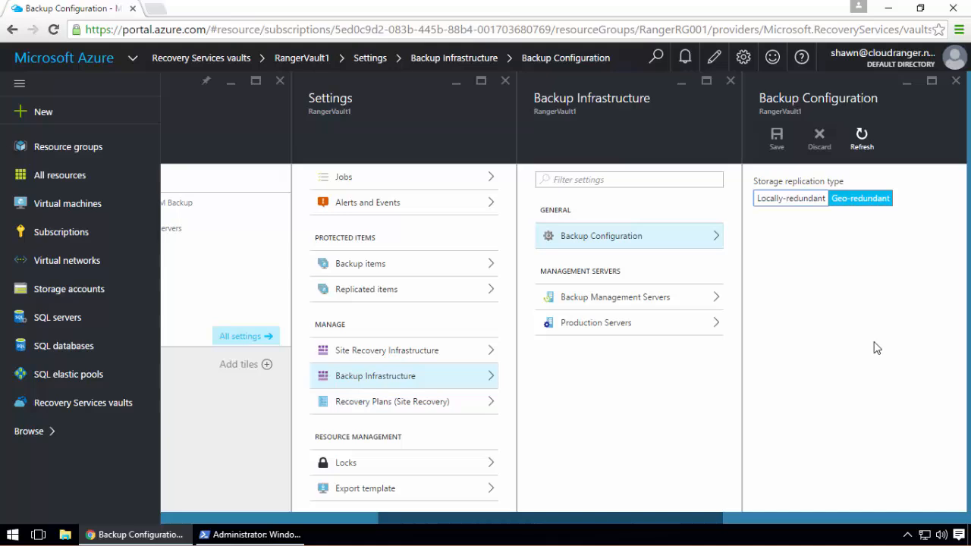
pyautogui.click(792, 242)
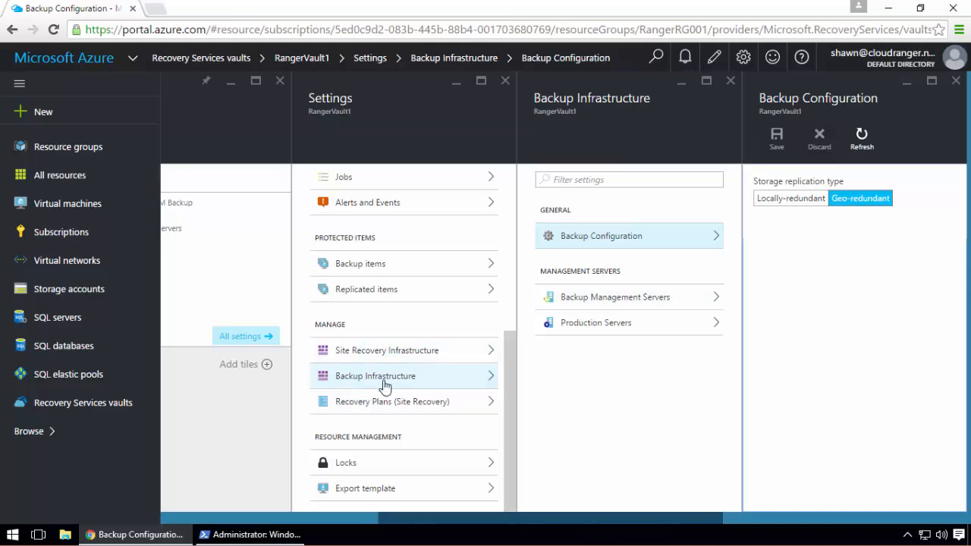
pyautogui.click(955, 80)
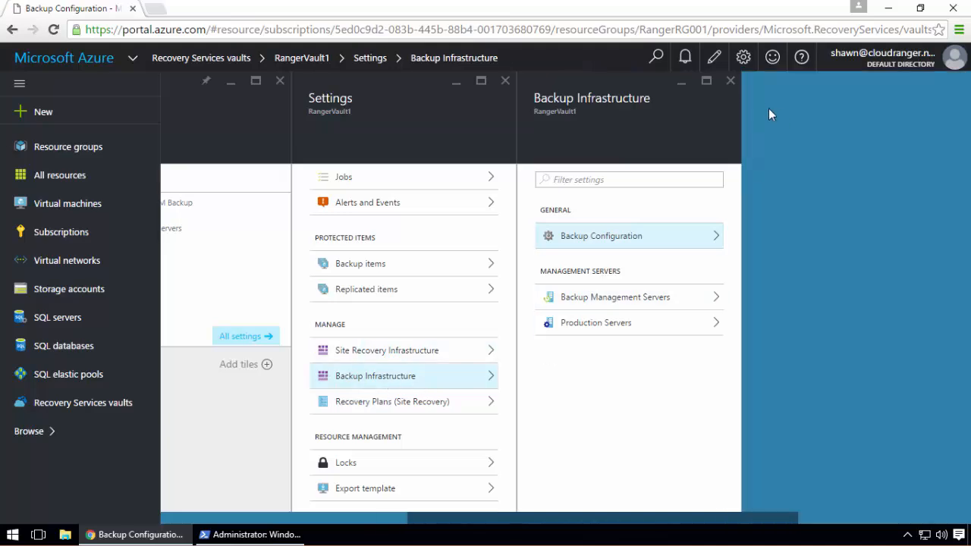
pyautogui.click(730, 80)
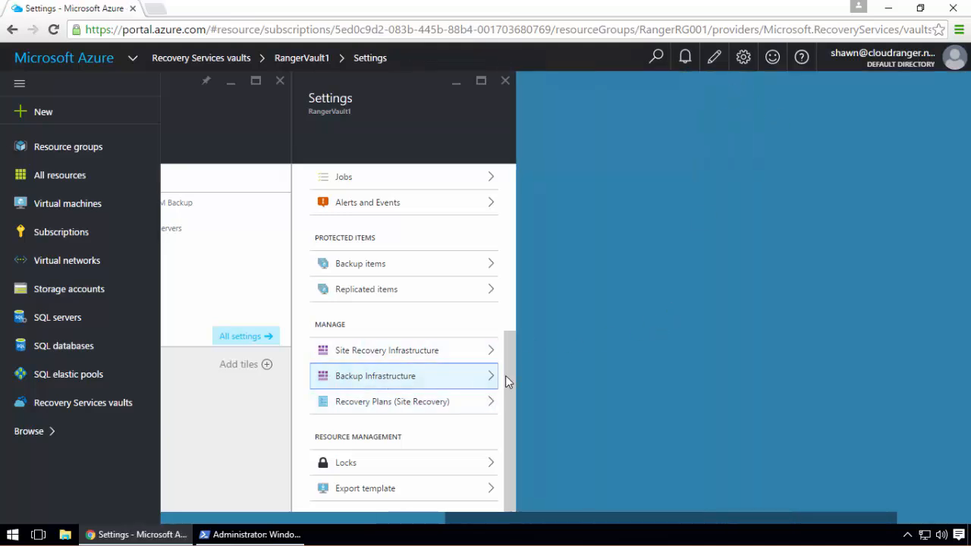
pyautogui.moveTo(510, 371); pyautogui.dragTo(509, 392)
pyautogui.moveTo(518, 332); pyautogui.dragTo(526, 178)
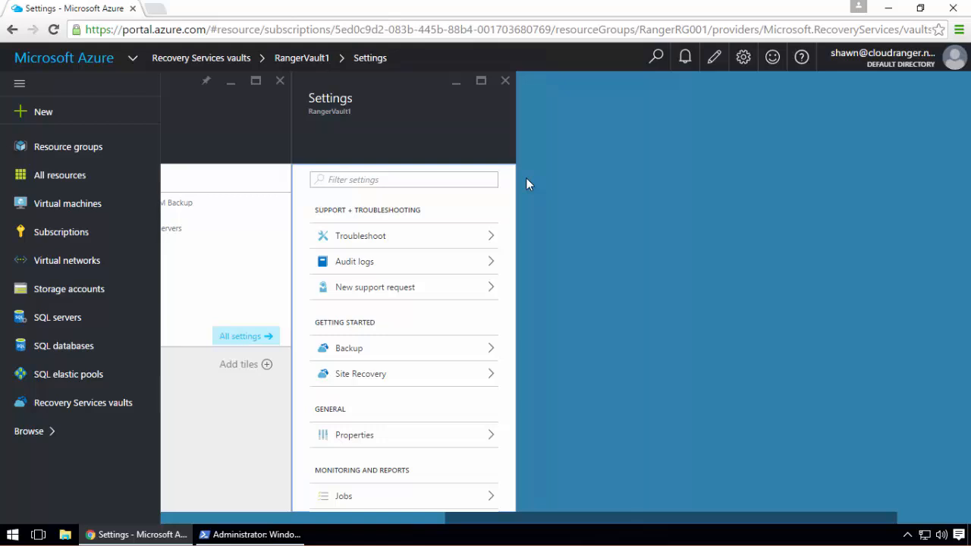
# Minimize the browser and PowerShell windows and close the gap in the second column of desktop icons.
pyautogui.click(892, 14)
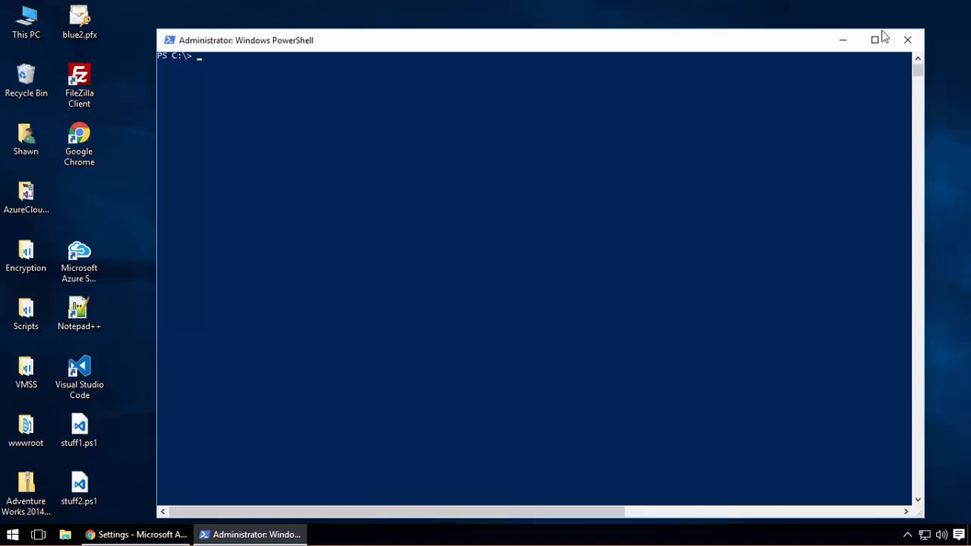
pyautogui.click(843, 39)
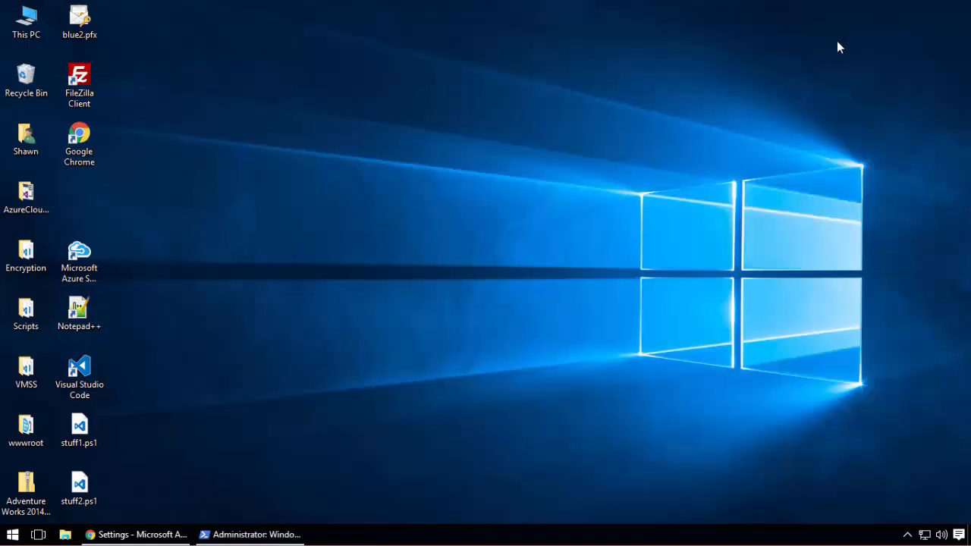
pyautogui.rightClick(429, 163)
pyautogui.click(395, 138)
pyautogui.moveTo(135, 226); pyautogui.dragTo(84, 508)
pyautogui.moveTo(113, 280); pyautogui.dragTo(115, 216)
pyautogui.click(190, 217)
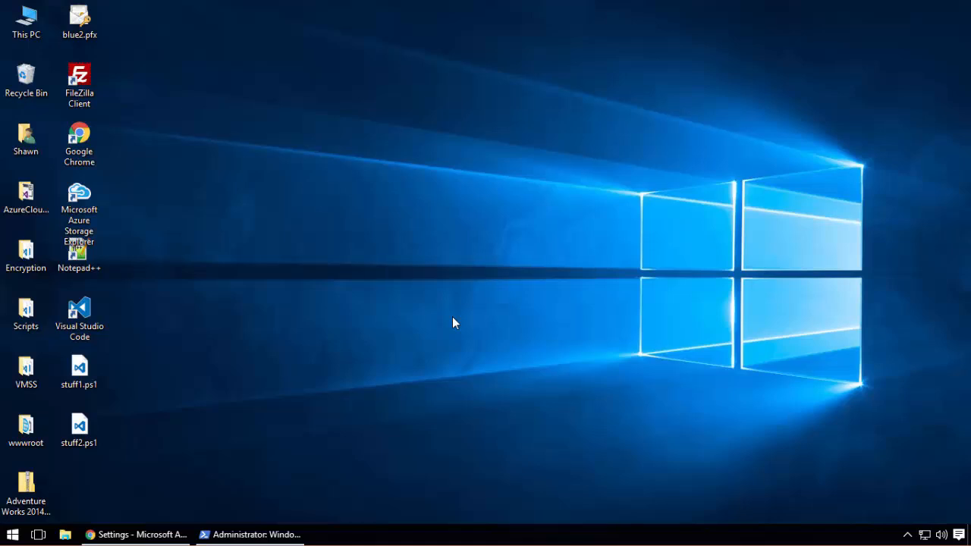
# Switch back to the Azure portal, open the vault's Backup setup, and view the backup choices for an On-premises workload.
pyautogui.moveTo(439, 152); pyautogui.dragTo(615, 375)
pyautogui.click(160, 535)
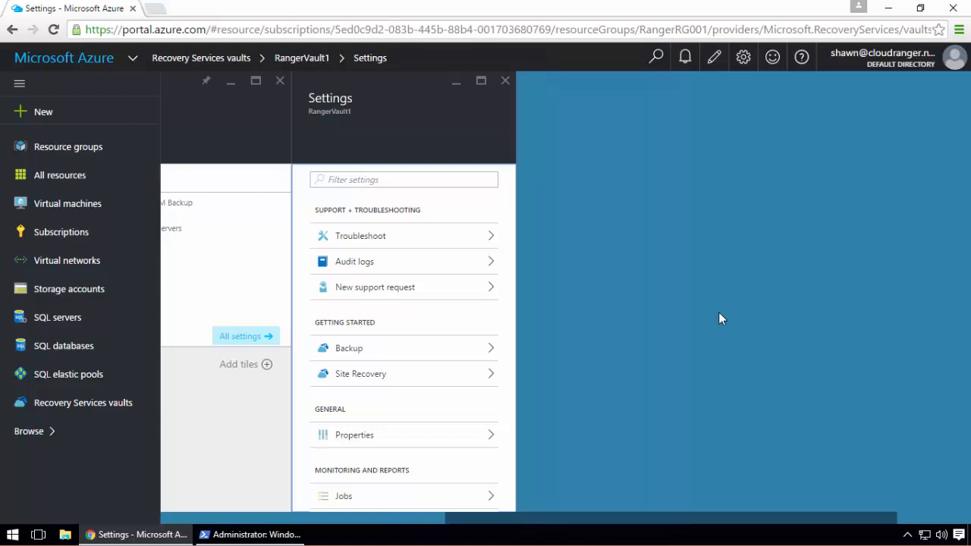
pyautogui.click(387, 356)
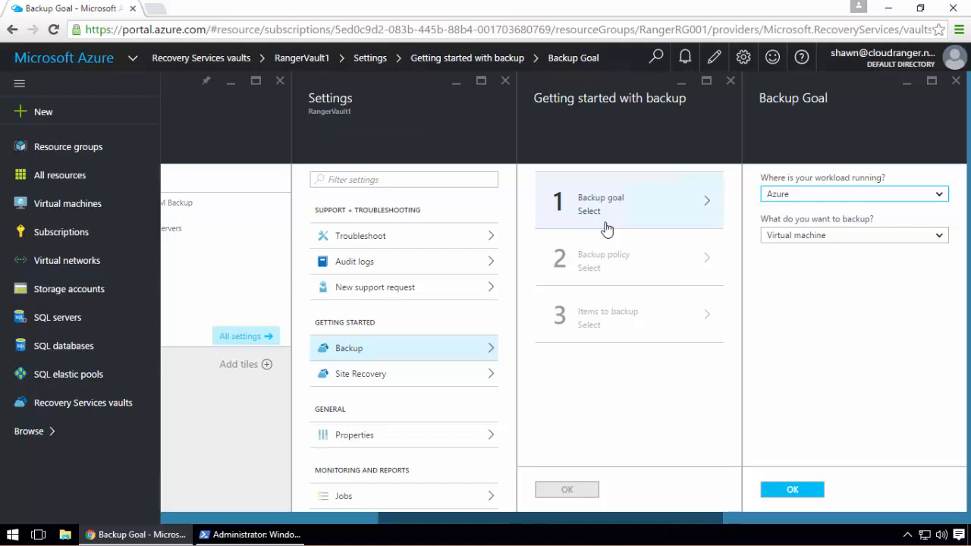
pyautogui.click(937, 198)
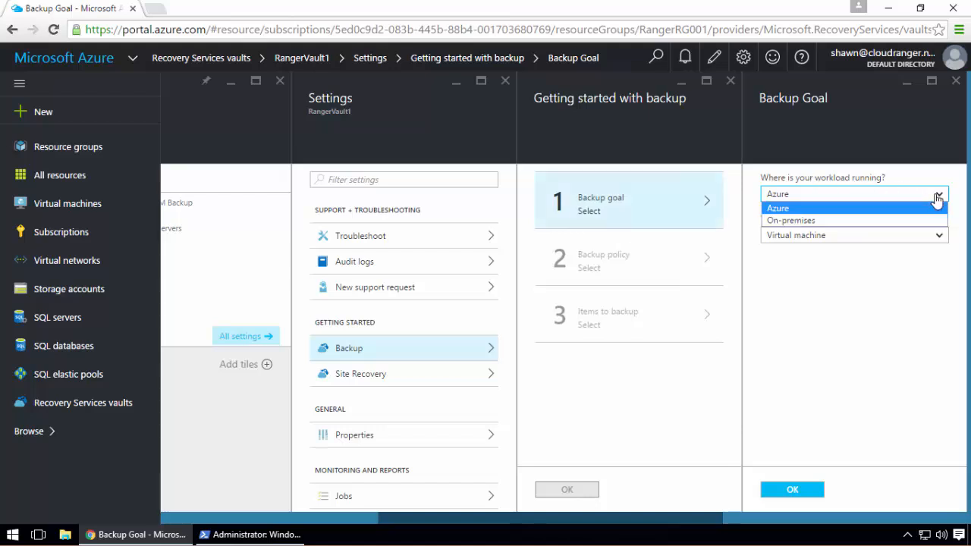
pyautogui.click(812, 221)
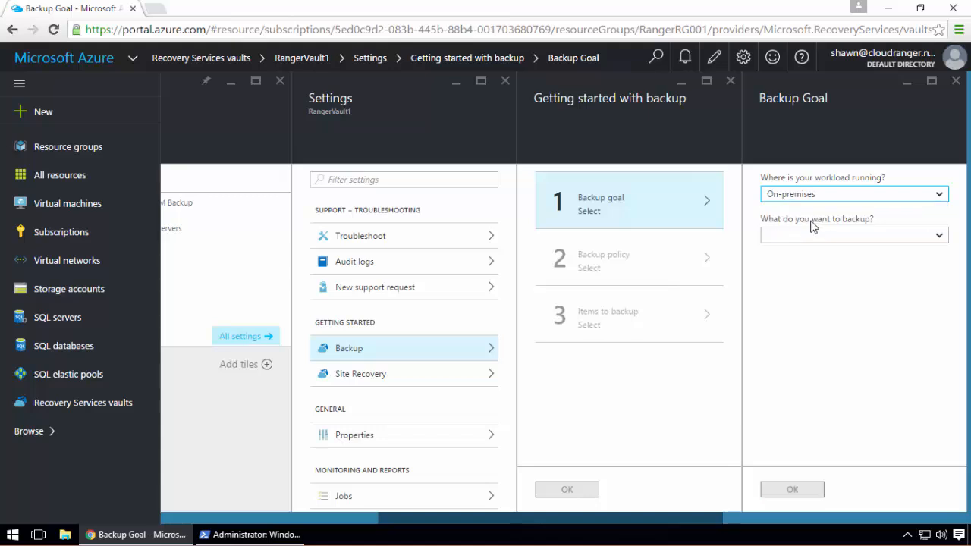
pyautogui.click(939, 235)
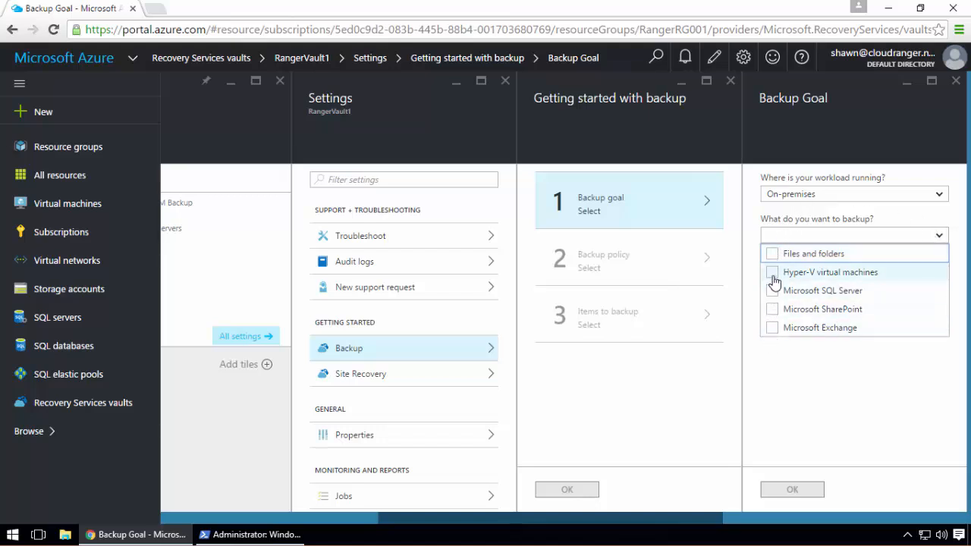
pyautogui.click(853, 358)
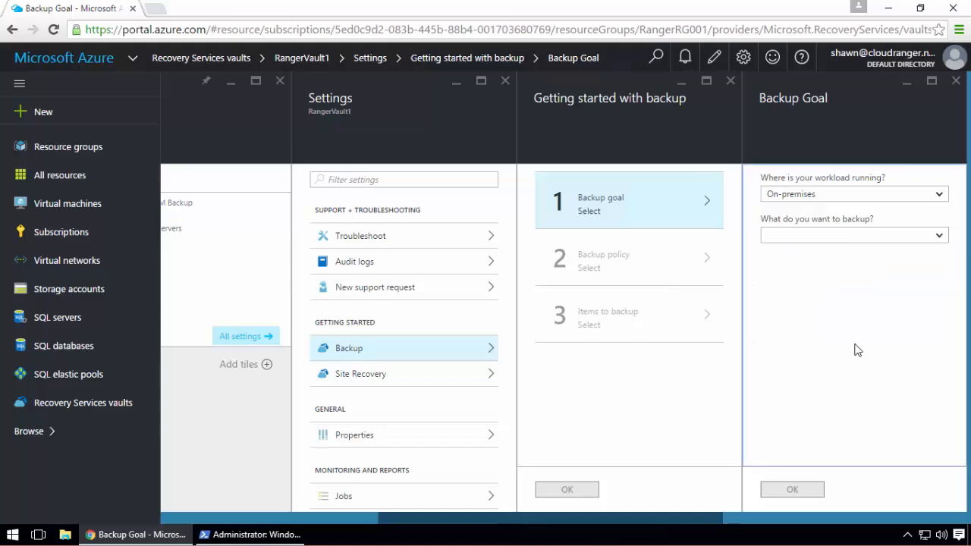
# Set the workload location to Azure and view what it offers to back up.
pyautogui.click(941, 202)
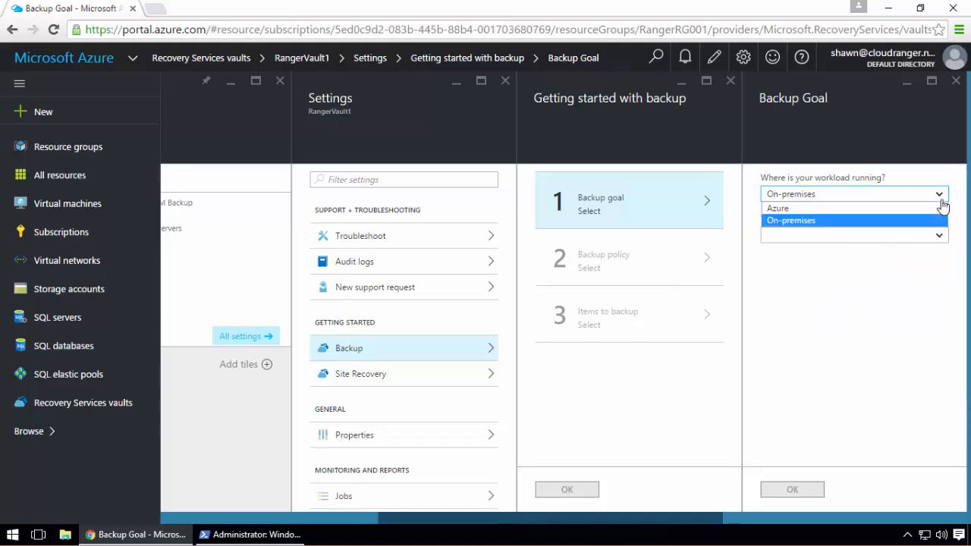
pyautogui.click(921, 206)
pyautogui.click(935, 235)
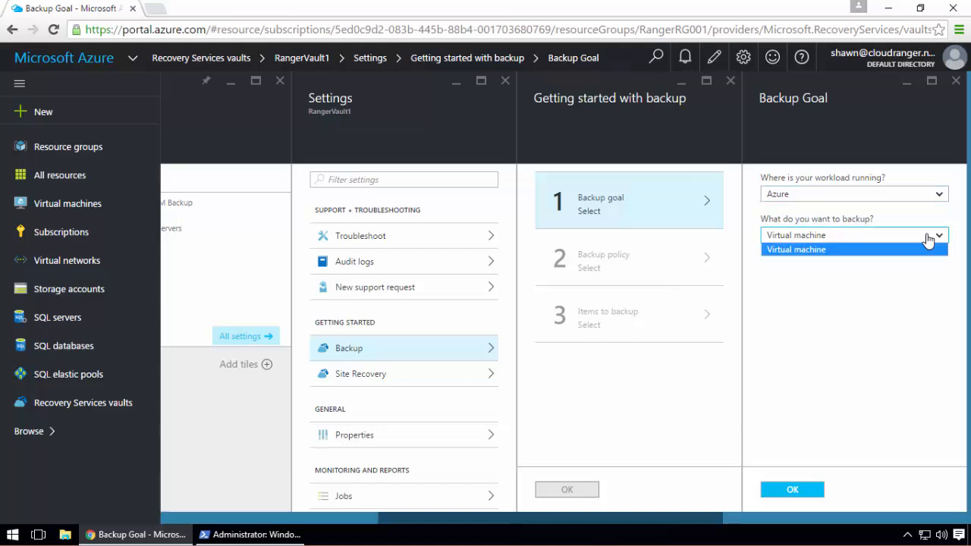
pyautogui.click(848, 298)
# Define the backup goal as an On-premises workload with Files and folders, and accept it.
pyautogui.click(931, 195)
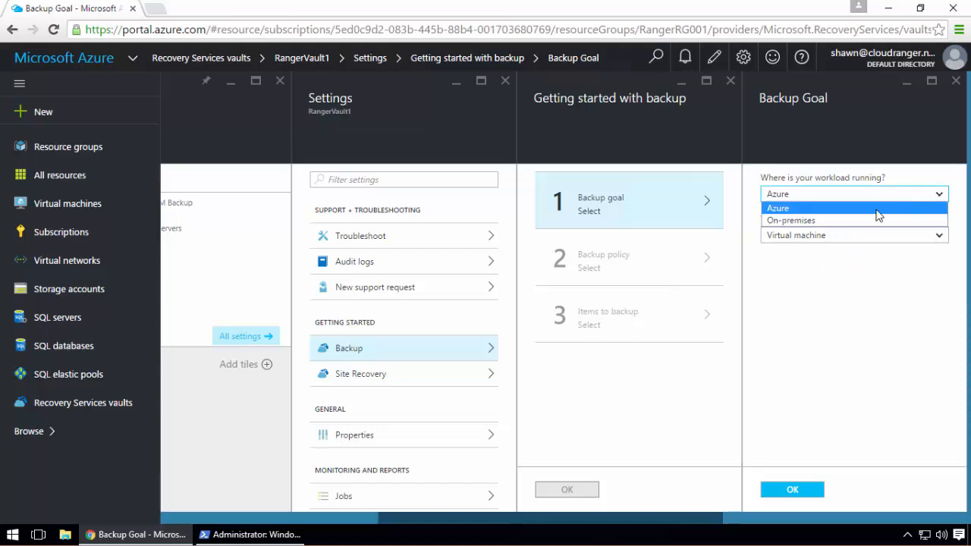
pyautogui.click(813, 218)
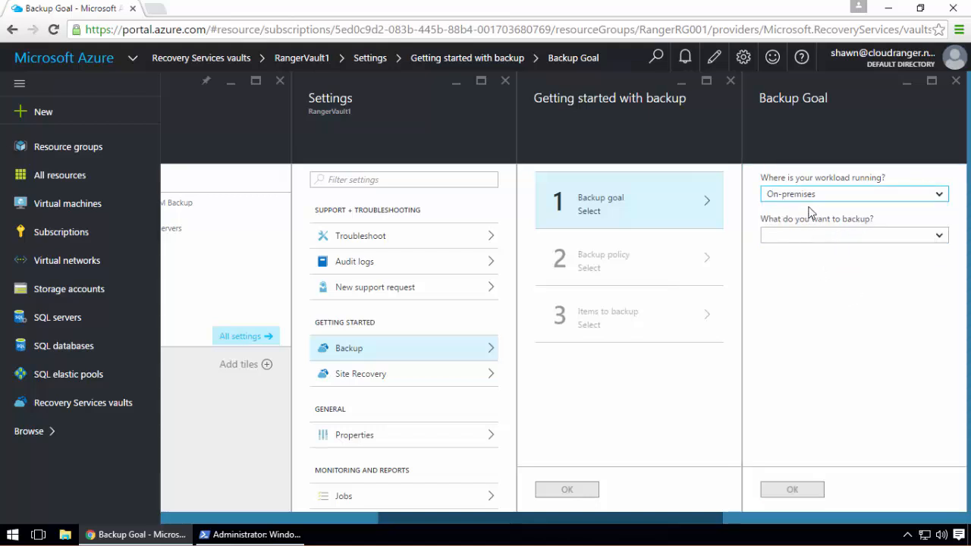
pyautogui.click(940, 238)
pyautogui.click(772, 255)
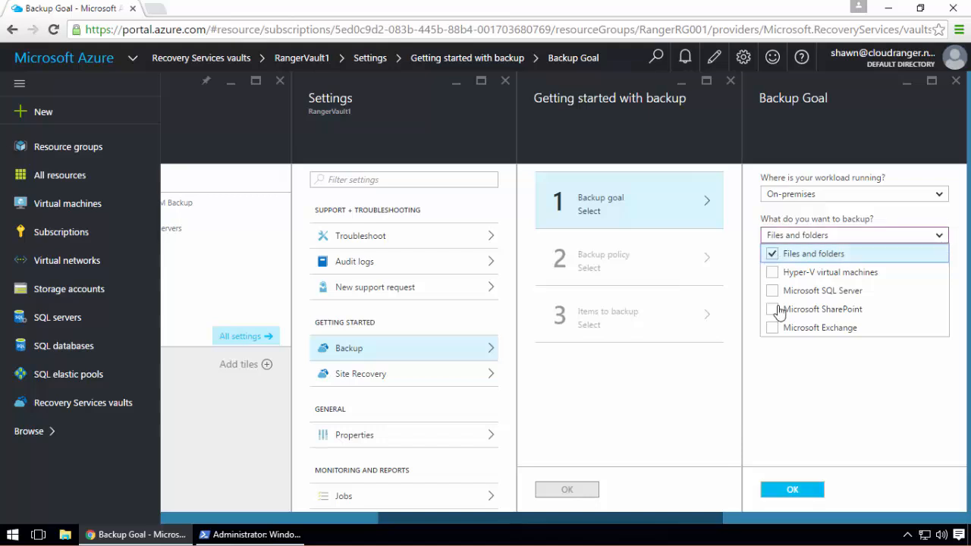
pyautogui.click(815, 383)
pyautogui.click(795, 491)
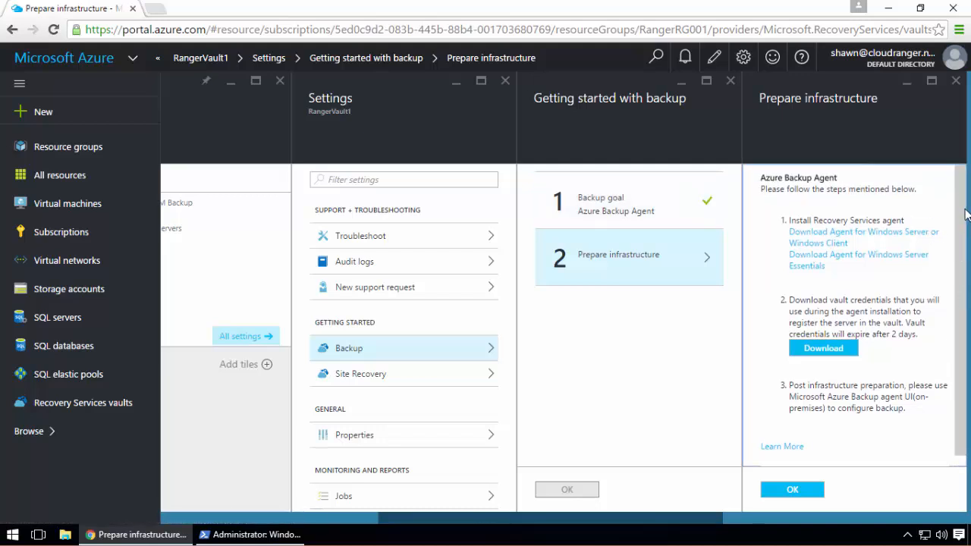
# Download the Recovery Services agent for Windows Server or Windows Client, and the vault credentials file.
pyautogui.moveTo(963, 222)
pyautogui.mouseDown()
pyautogui.moveTo(961, 267)
pyautogui.moveTo(962, 219)
pyautogui.mouseUp()
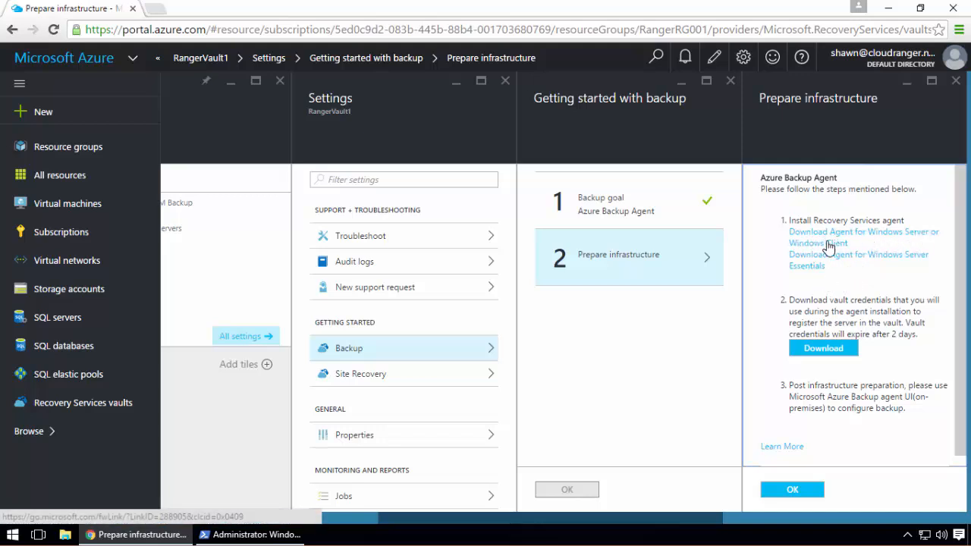
pyautogui.click(15, 535)
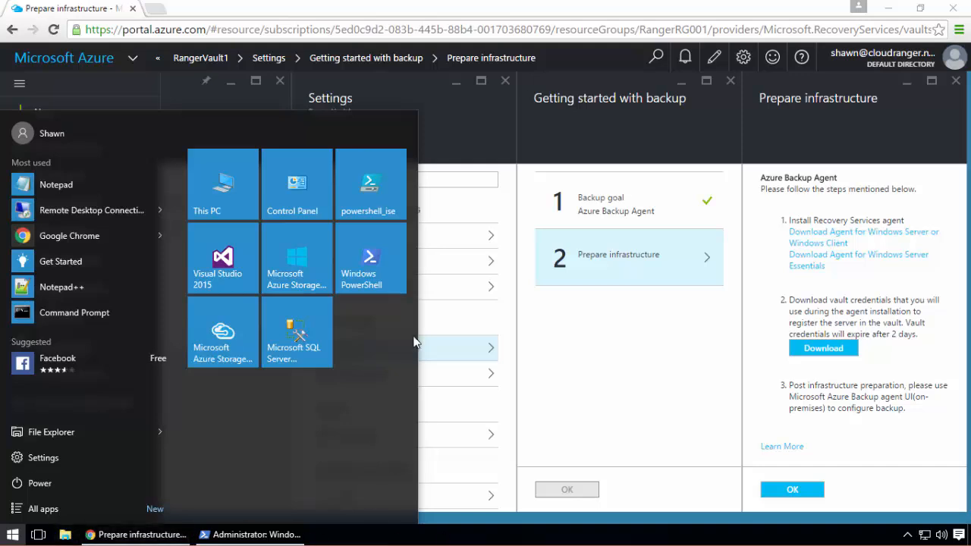
pyautogui.click(594, 373)
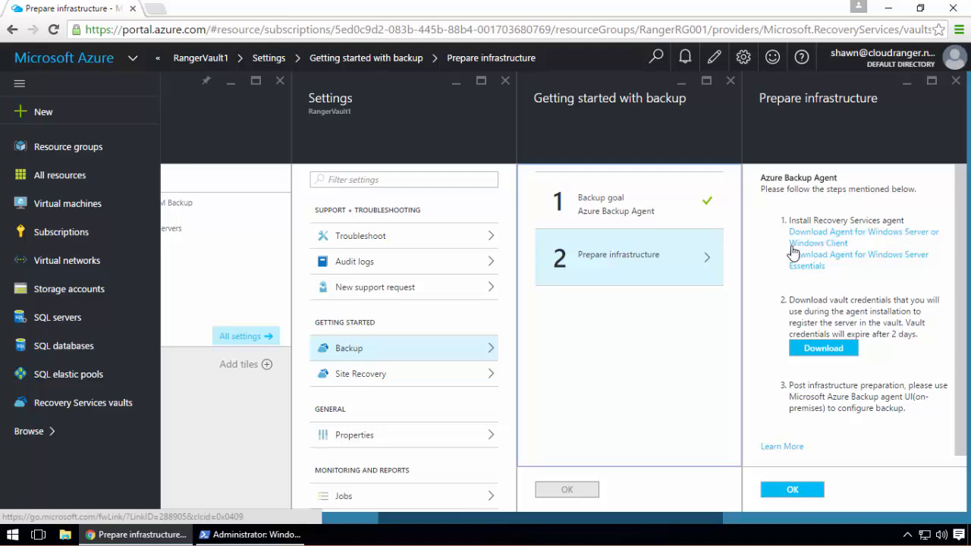
pyautogui.click(831, 238)
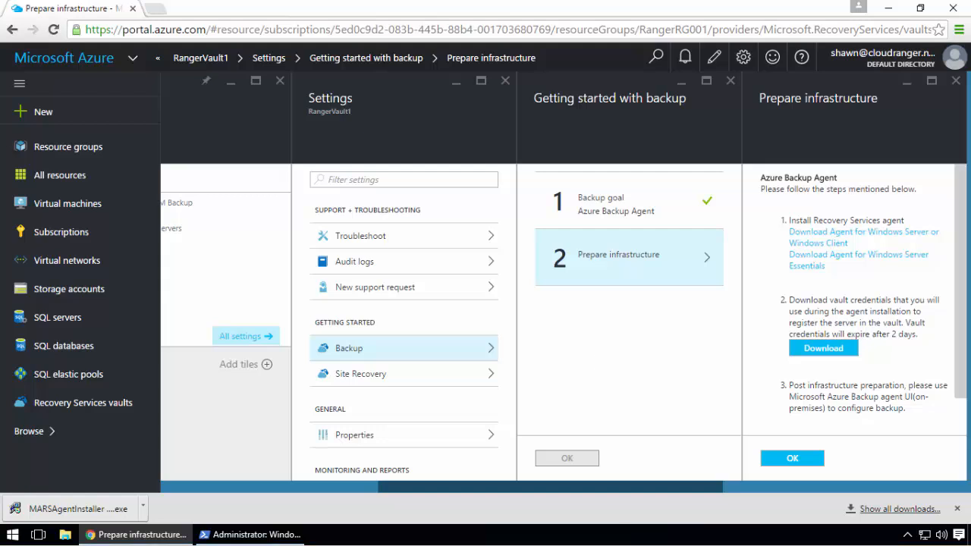
pyautogui.click(851, 350)
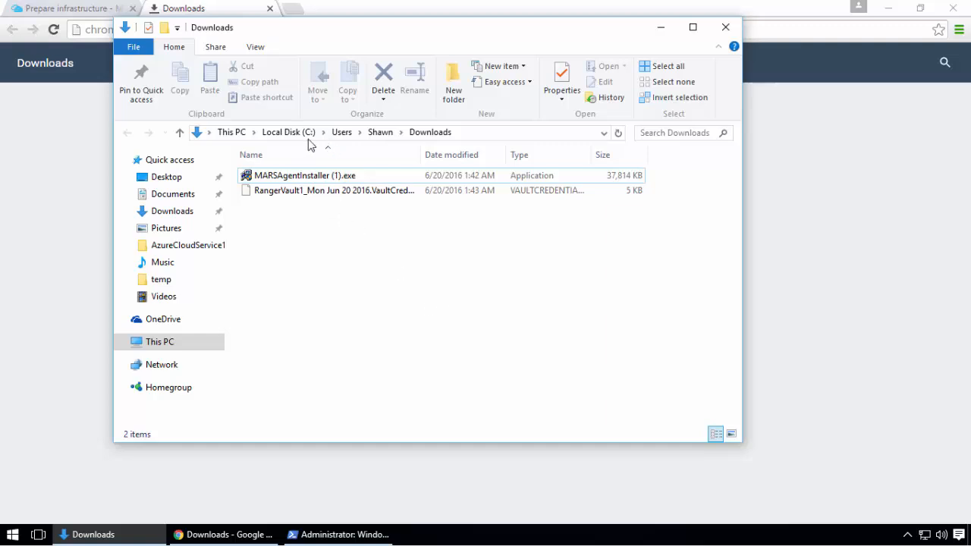
# Widen the Name column in the Downloads folder to read the full vault credentials file name.
pyautogui.doubleClick(421, 157)
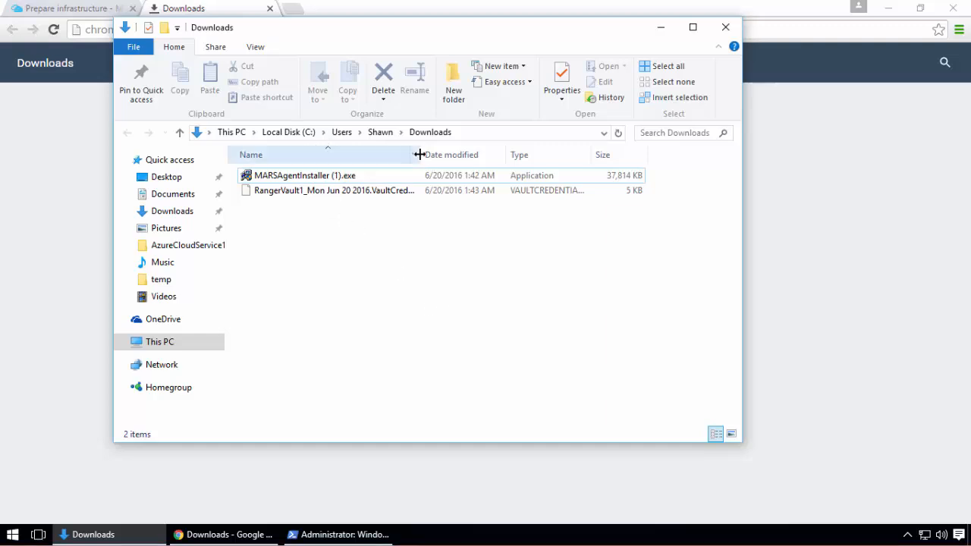
pyautogui.click(372, 191)
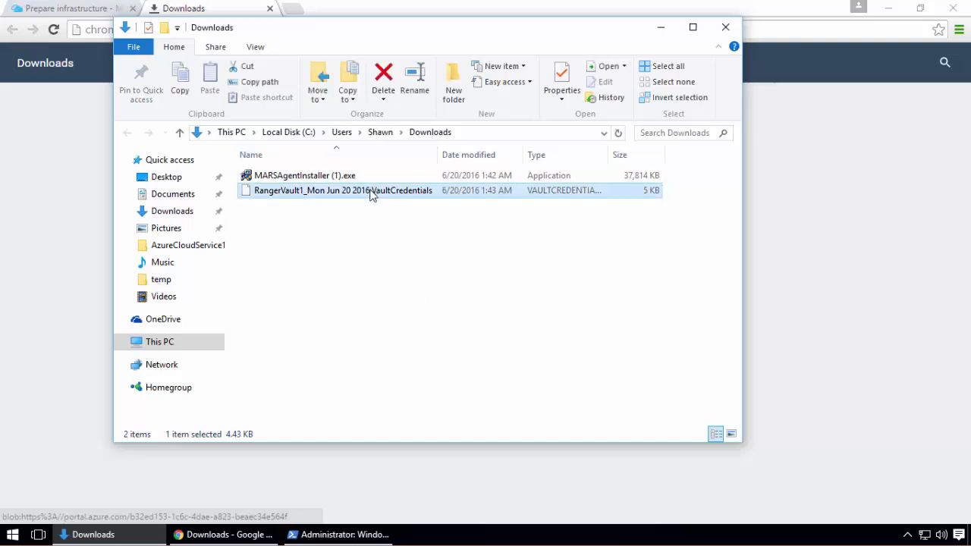
pyautogui.click(446, 346)
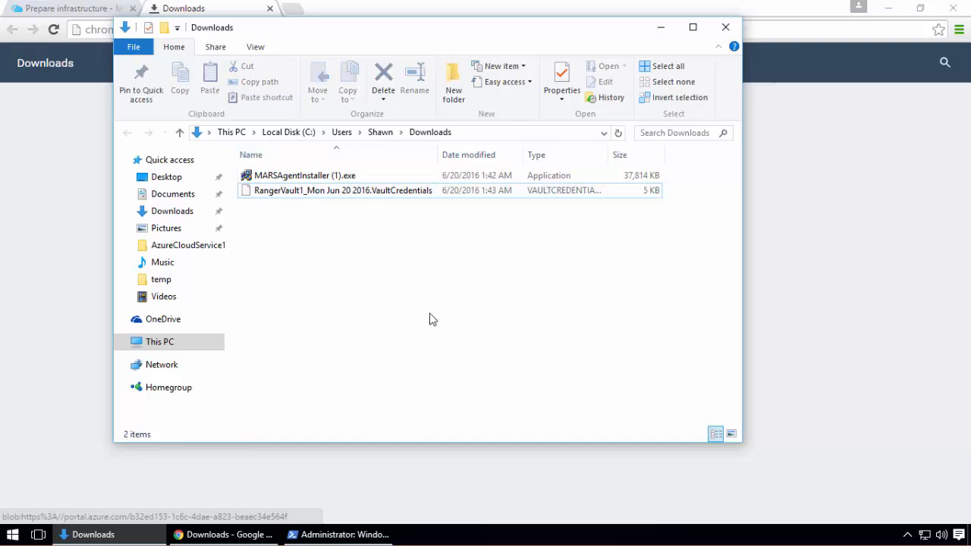
# Run MARSAgentInstaller (1).exe as administrator and minimize the browser and Downloads windows behind it.
pyautogui.rightClick(301, 175)
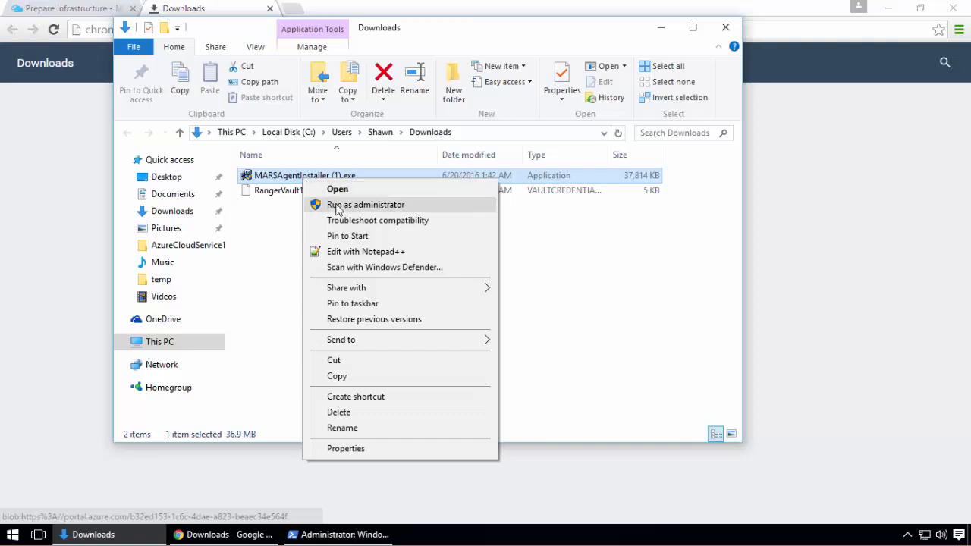
pyautogui.click(339, 207)
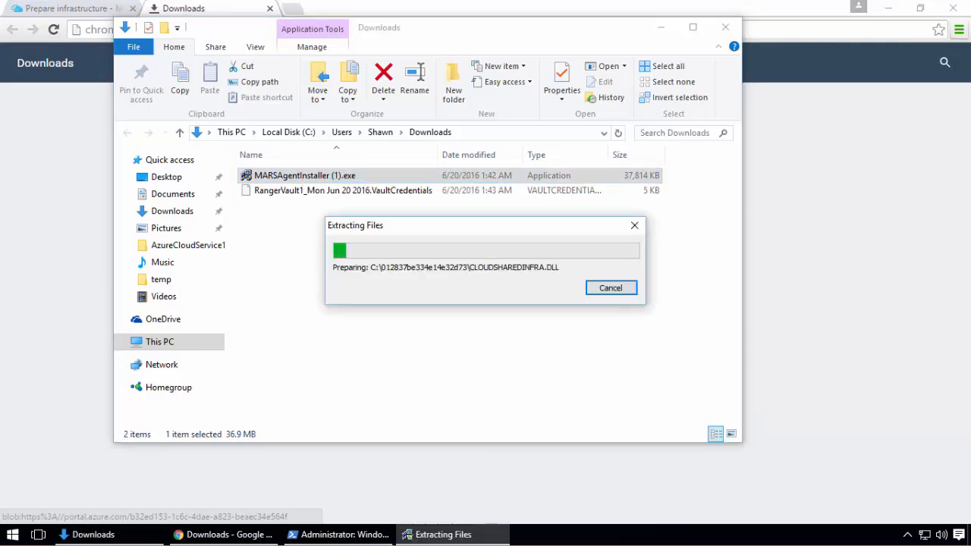
pyautogui.click(887, 8)
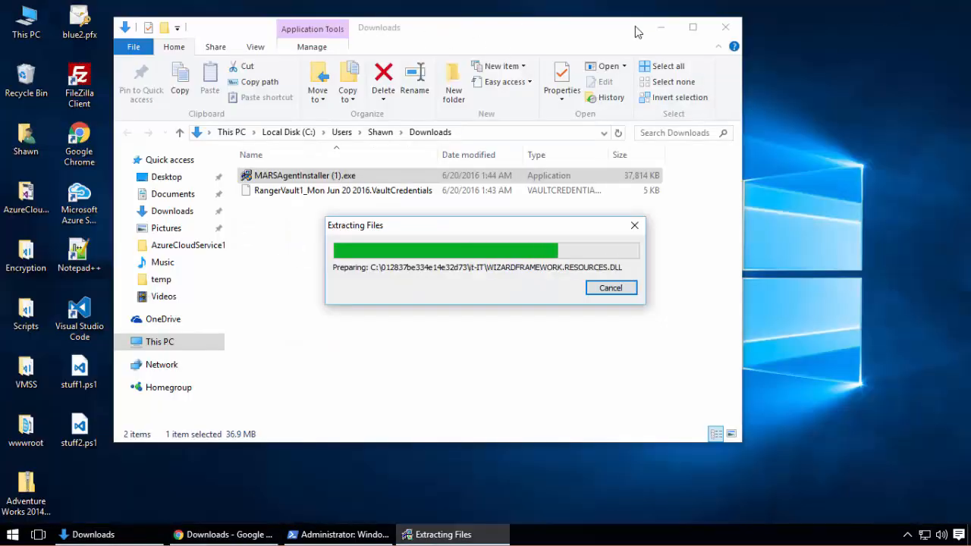
pyautogui.click(660, 31)
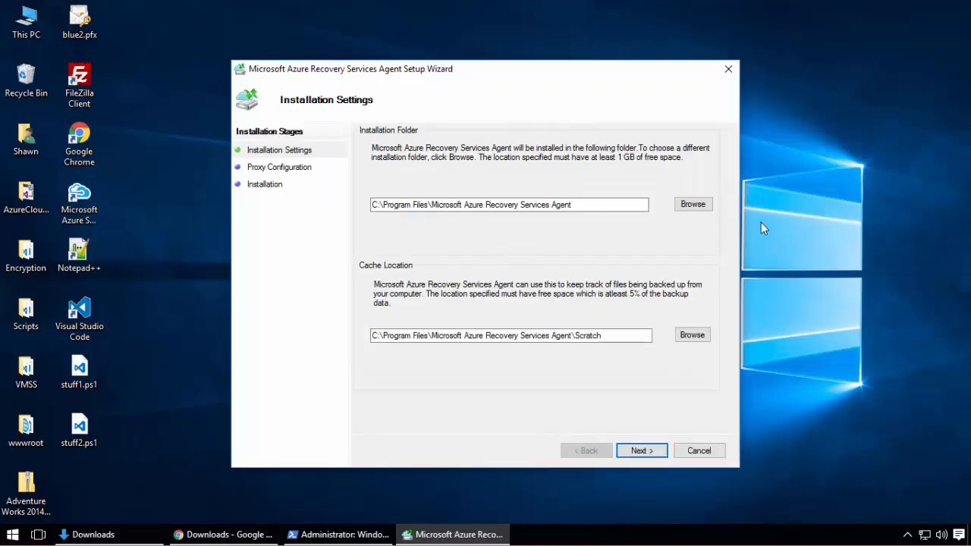
# Install the Recovery Services agent with the default installation folder, cache location and proxy settings.
pyautogui.click(636, 450)
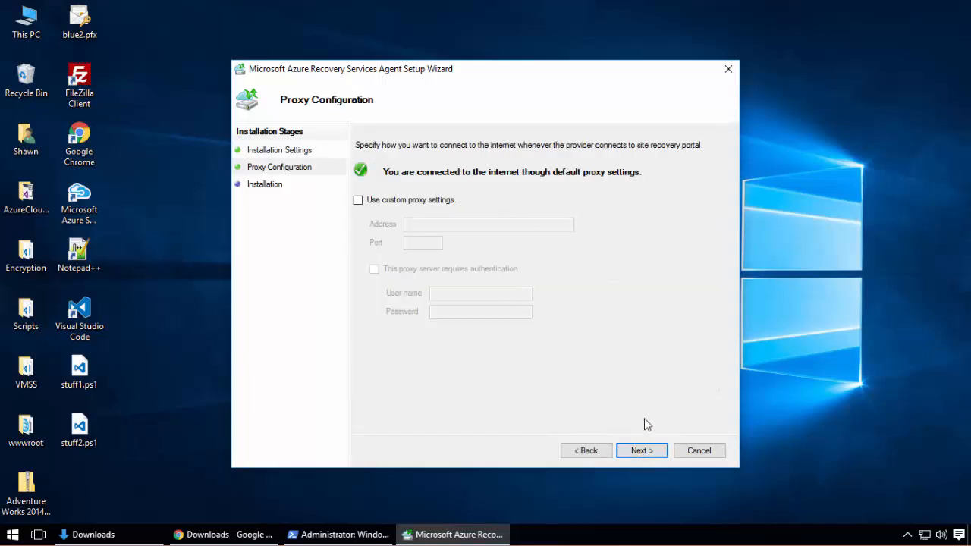
pyautogui.click(642, 450)
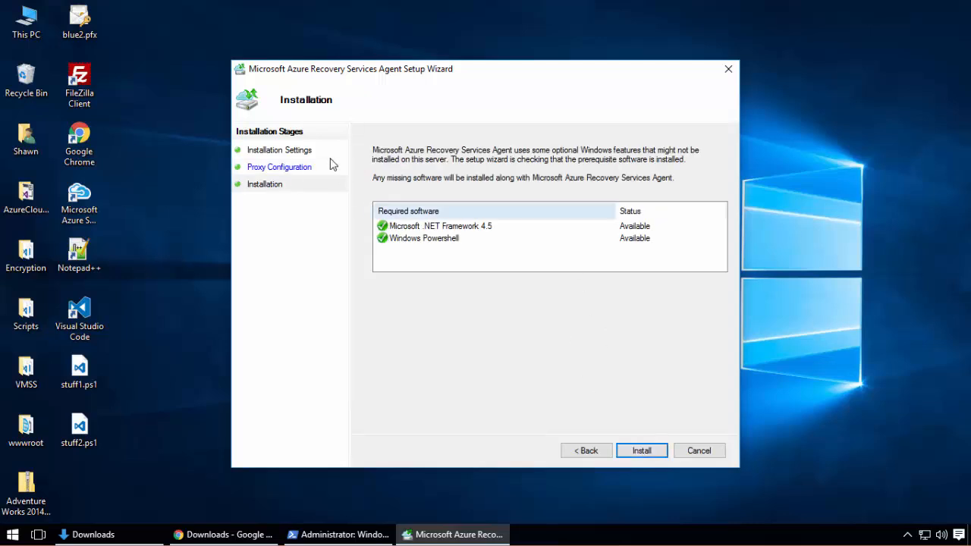
pyautogui.click(641, 451)
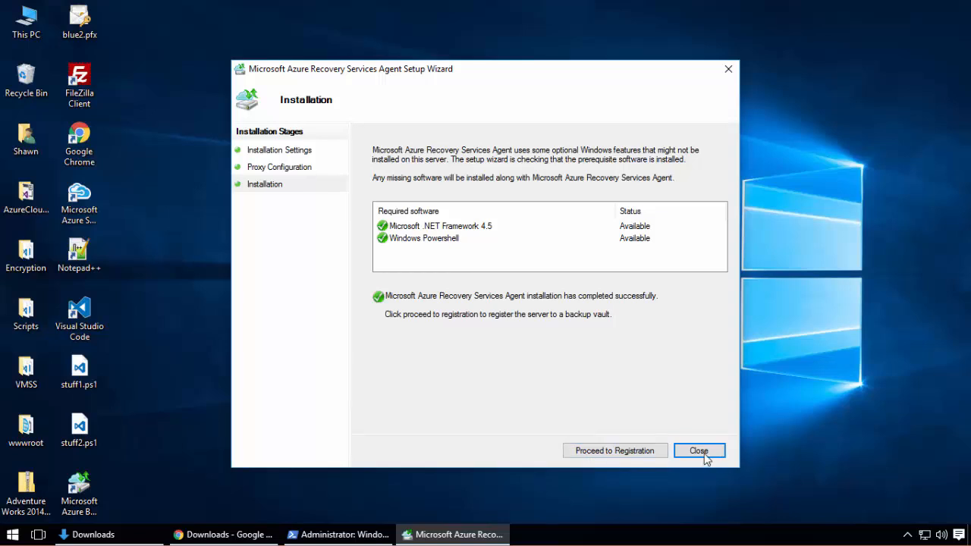
# Search the computer for the installed Azure Backup app, and dismiss the search without opening it.
pyautogui.click(9, 536)
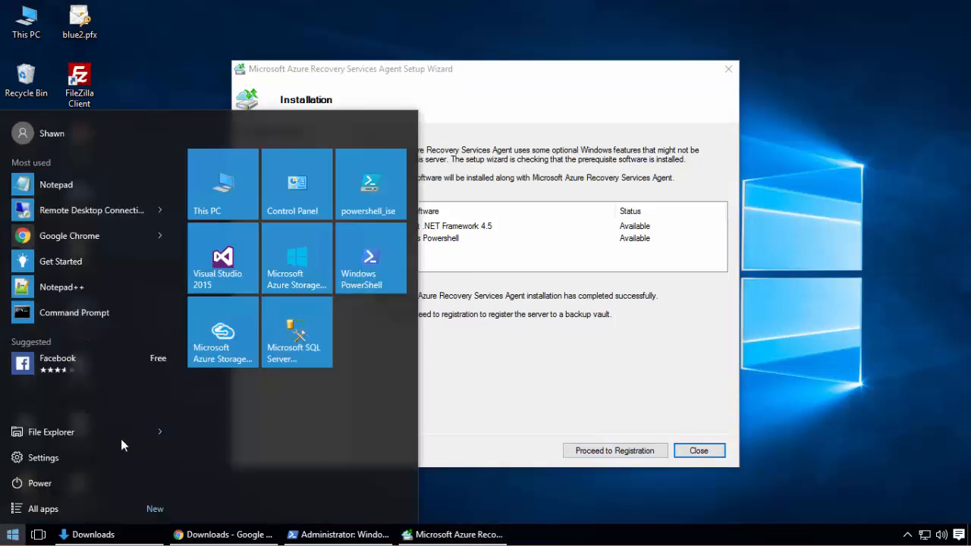
pyautogui.write('azutre')
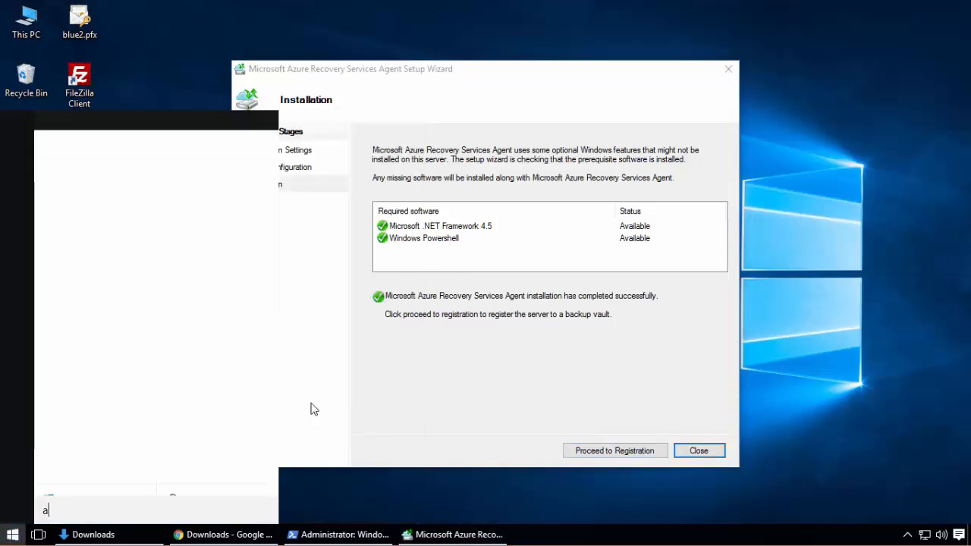
pyautogui.press('BackSpace')
pyautogui.press('BackSpace')
pyautogui.press('BackSpace')
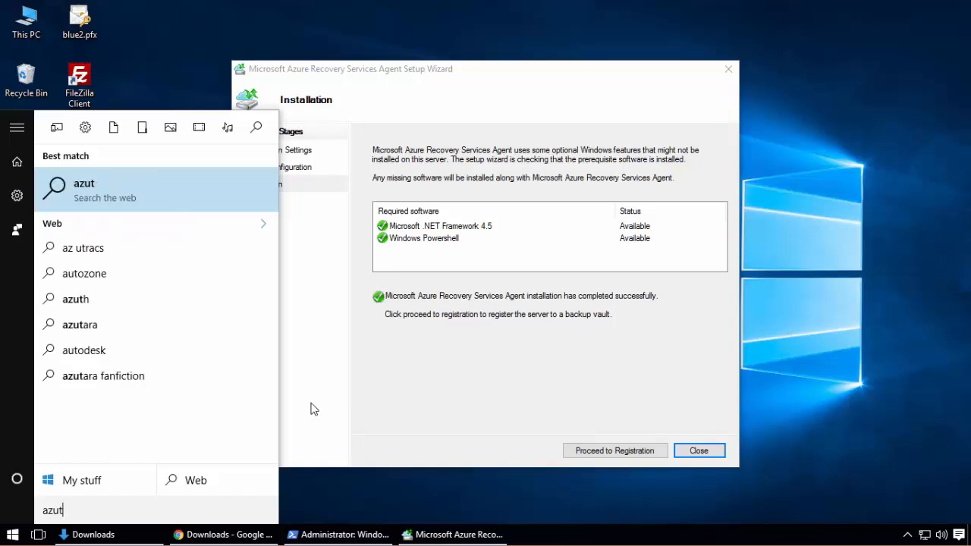
pyautogui.write('re backu')
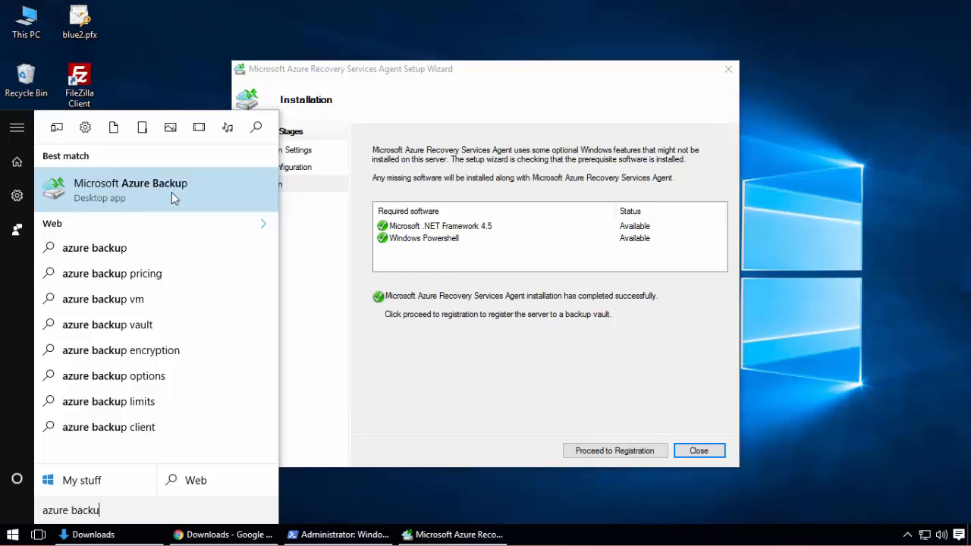
pyautogui.click(428, 373)
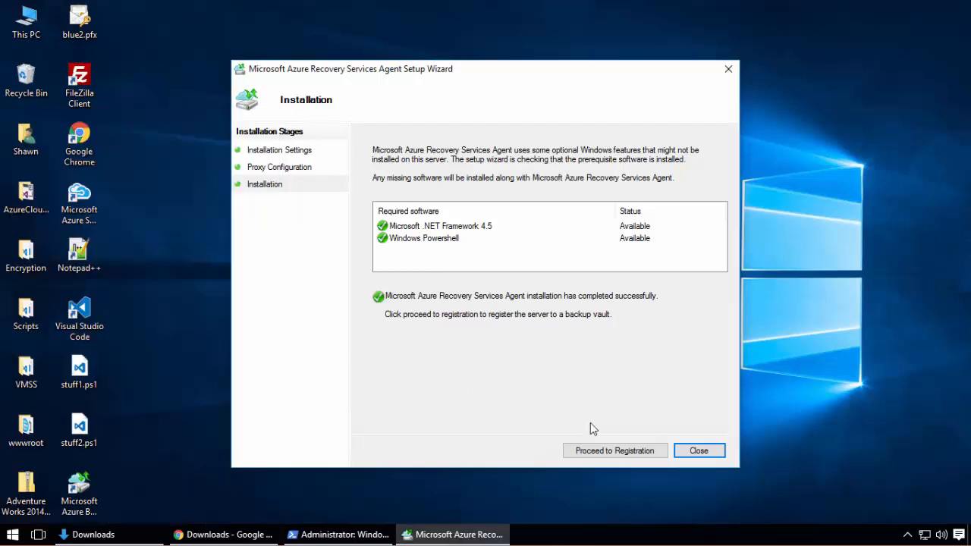
# Proceed to server registration, copy the Downloads folder's path, and minimize that folder window.
pyautogui.click(616, 451)
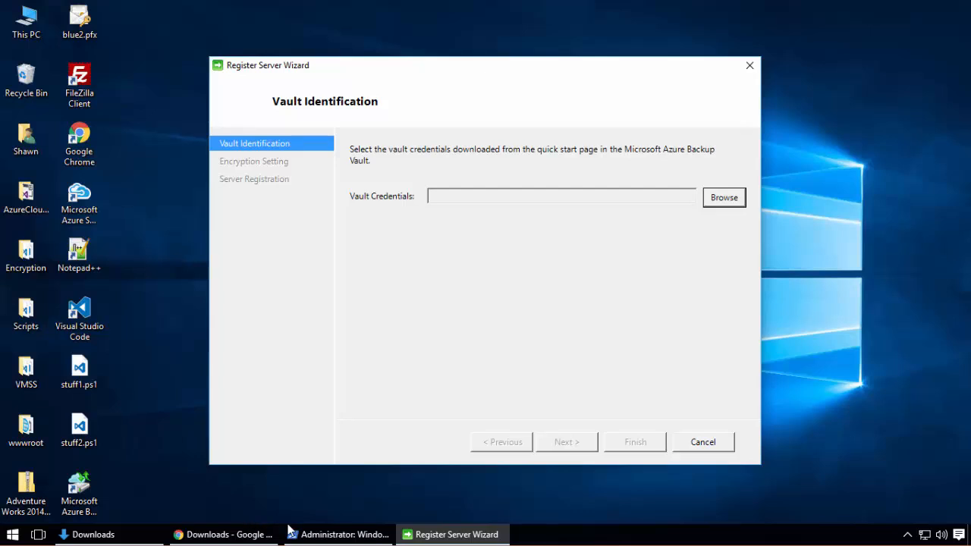
pyautogui.click(119, 534)
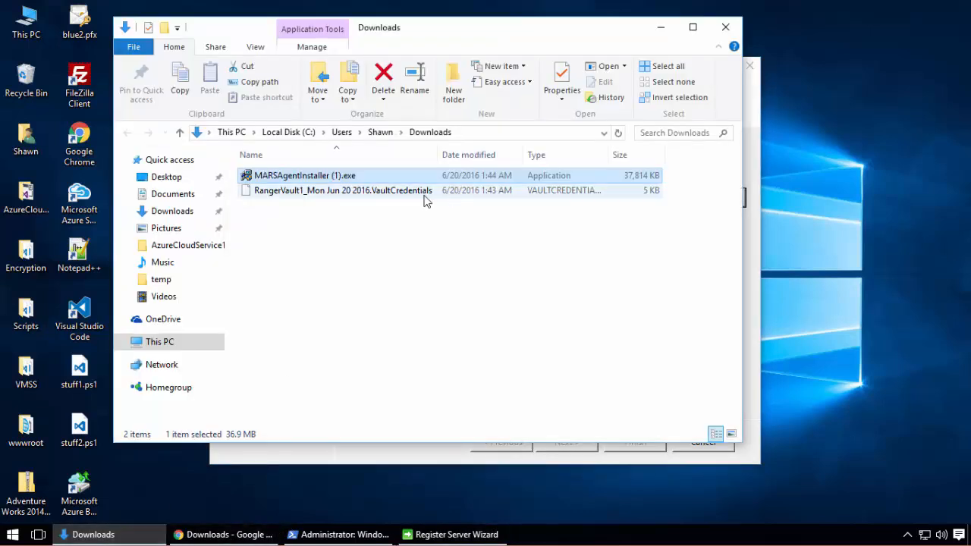
pyautogui.click(481, 135)
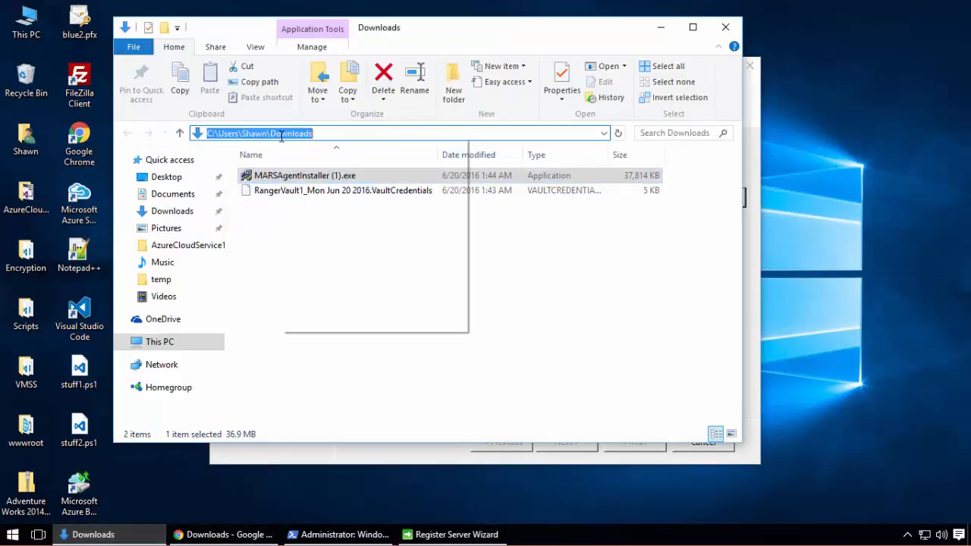
pyautogui.rightClick(281, 136)
pyautogui.click(331, 179)
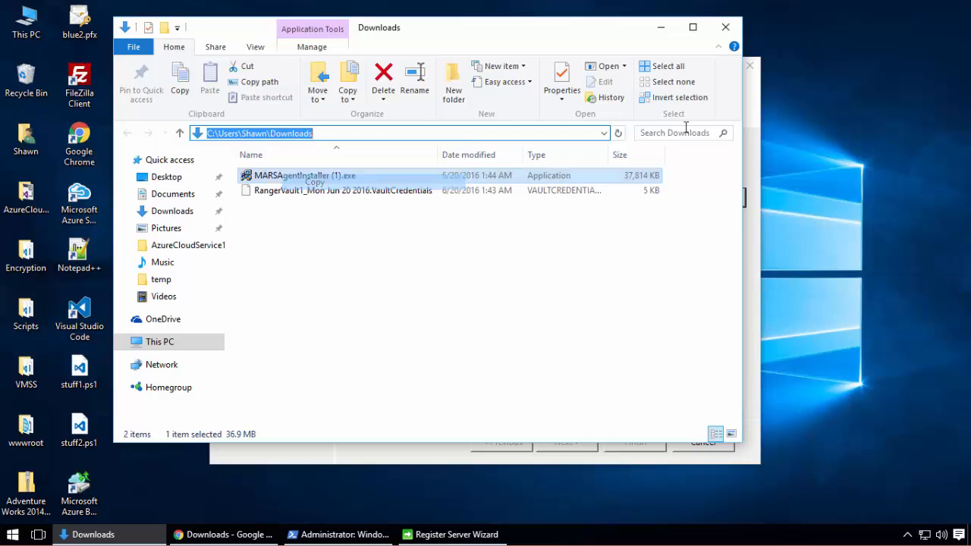
pyautogui.click(667, 30)
# Browse for the vault credentials using the copied Downloads path, and select the RangerVault1_Mon Jun 20 2016.VaultCredentials file.
pyautogui.click(717, 200)
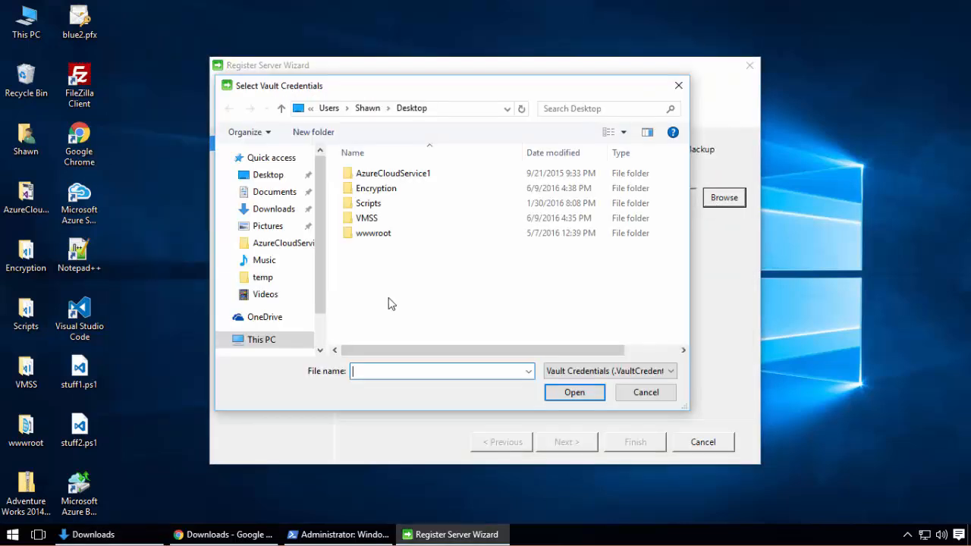
pyautogui.hotkey('ctrl', 'v')
pyautogui.press('Return')
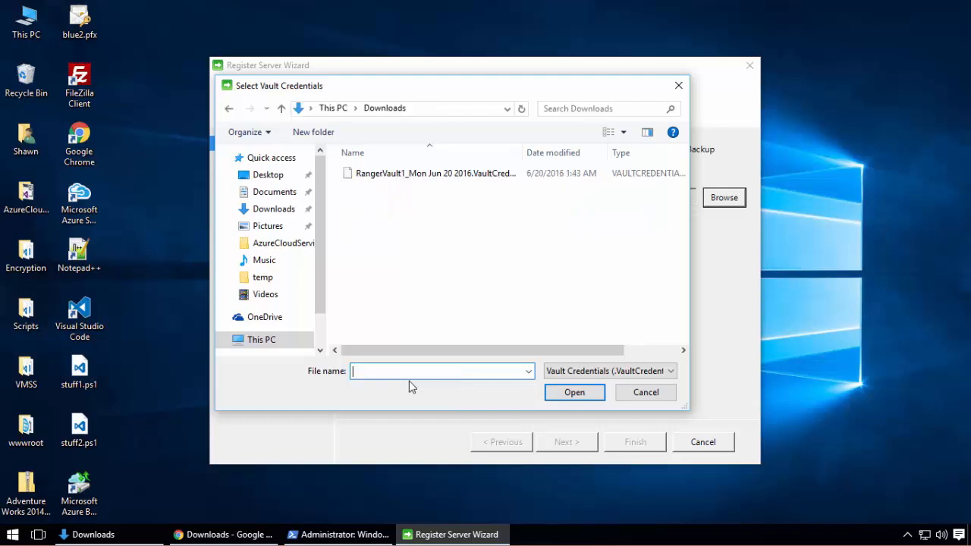
pyautogui.doubleClick(521, 151)
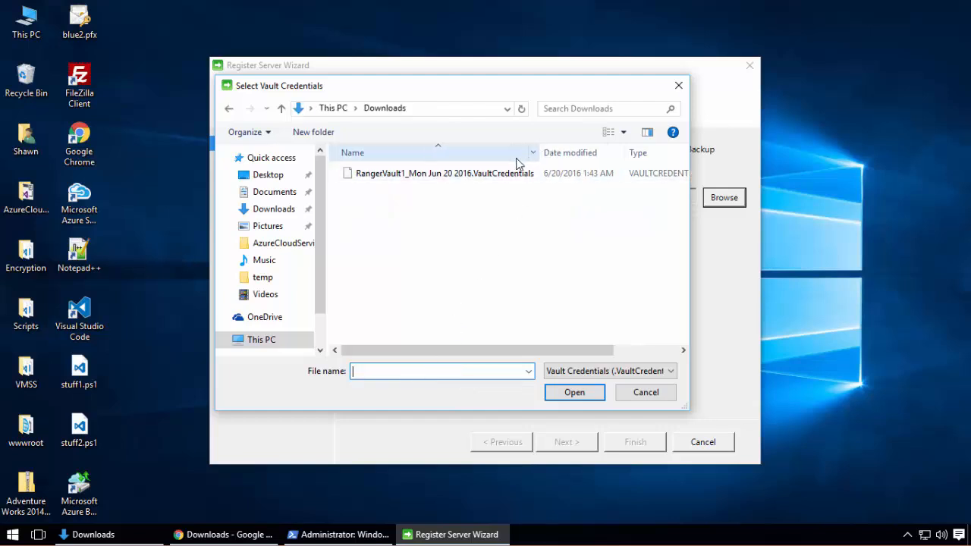
pyautogui.click(498, 173)
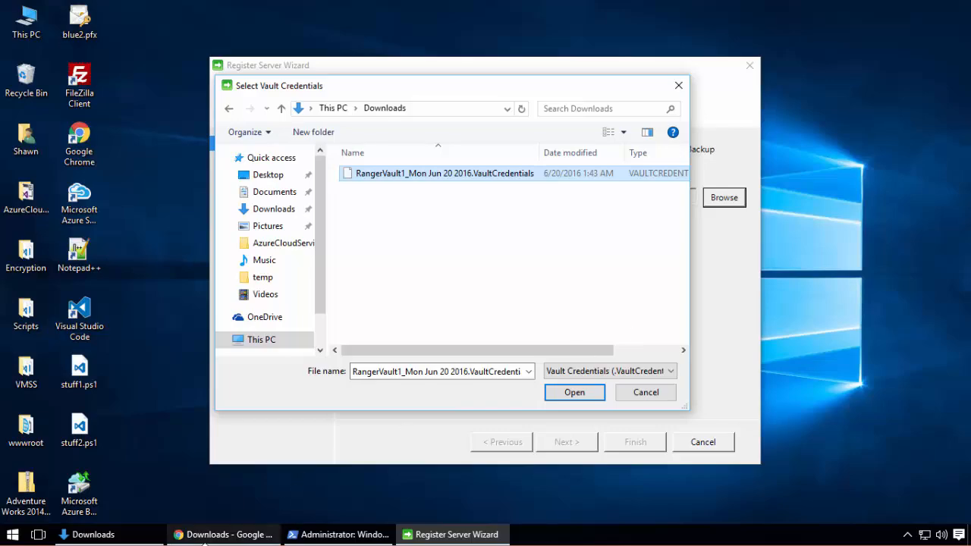
# Review the vault credentials download instructions on the Prepare infrastructure blade in the Azure portal, and minimize the browser.
pyautogui.click(216, 534)
pyautogui.click(124, 14)
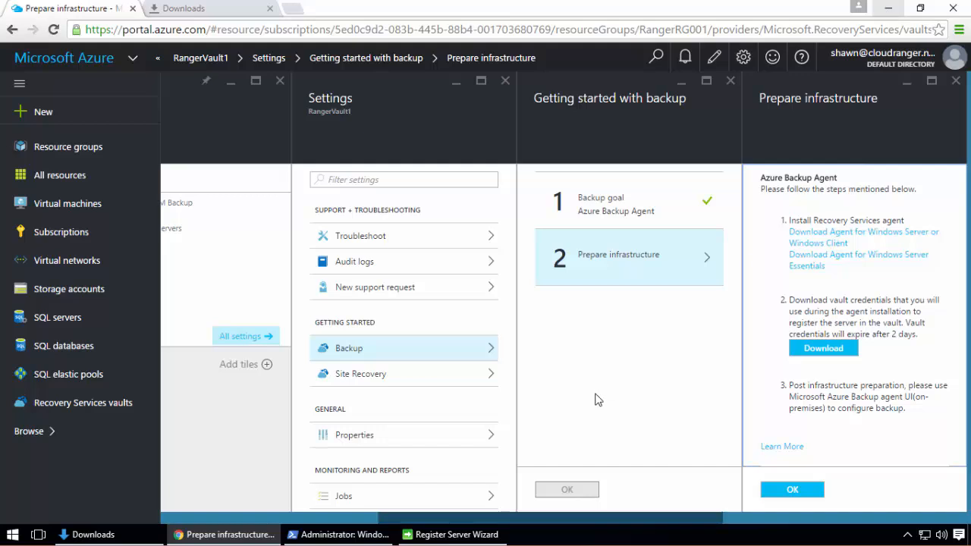
pyautogui.click(896, 14)
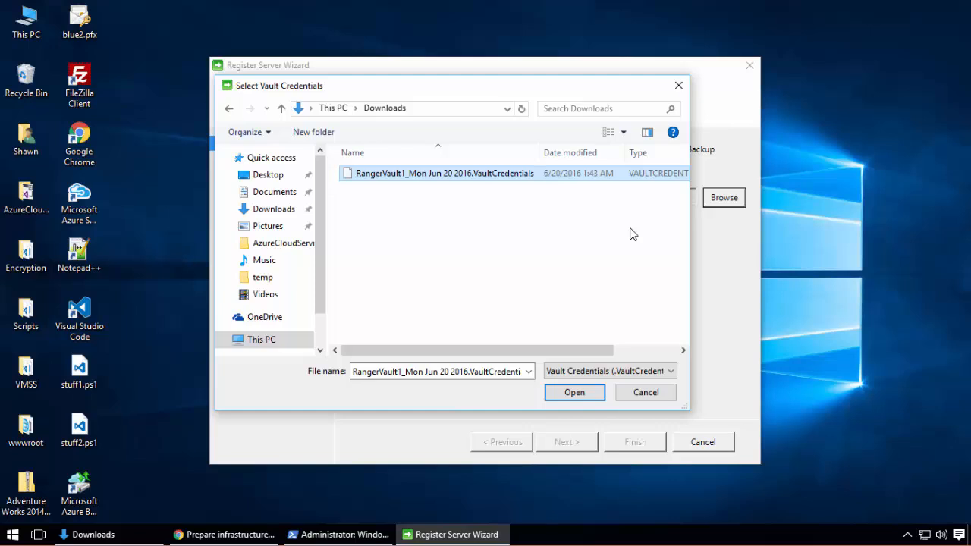
# Load the selected vault credentials file and accept the vault identification.
pyautogui.click(574, 392)
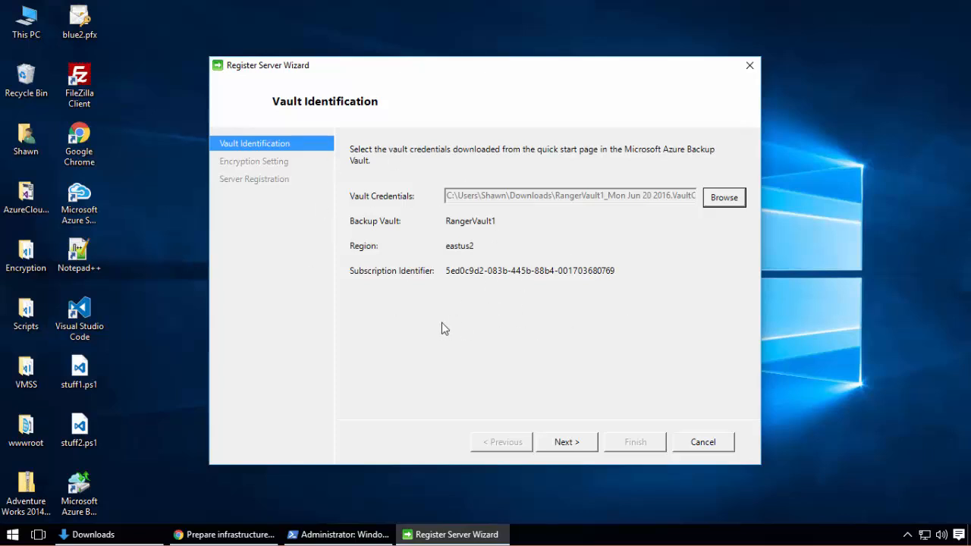
pyautogui.click(566, 444)
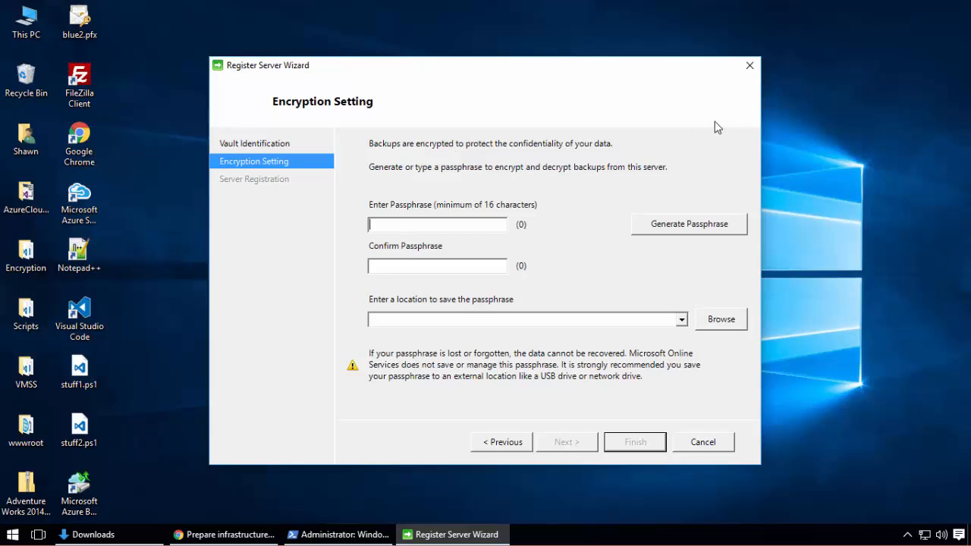
# Try generating an encryption passphrase, and clear it from both passphrase fields.
pyautogui.click(685, 230)
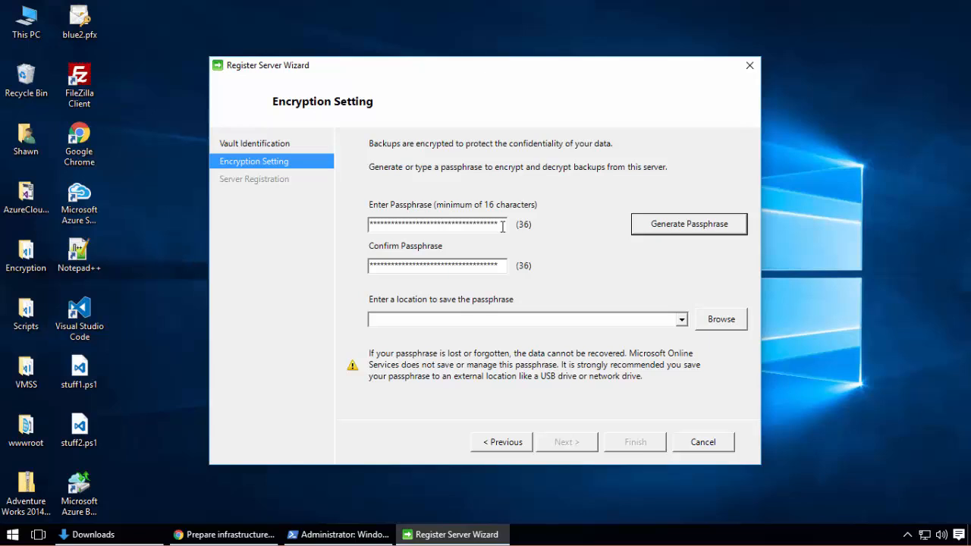
pyautogui.moveTo(503, 226); pyautogui.dragTo(136, 225)
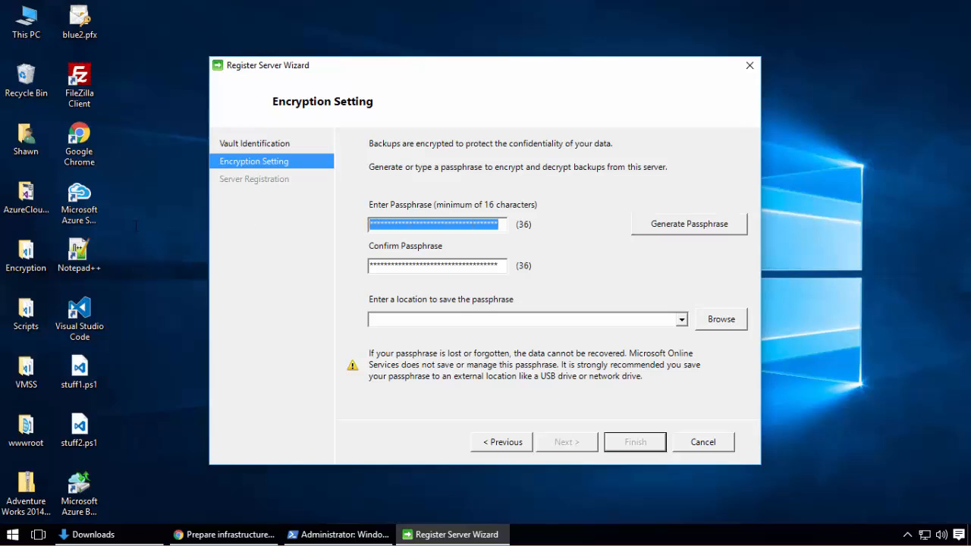
pyautogui.press('BackSpace')
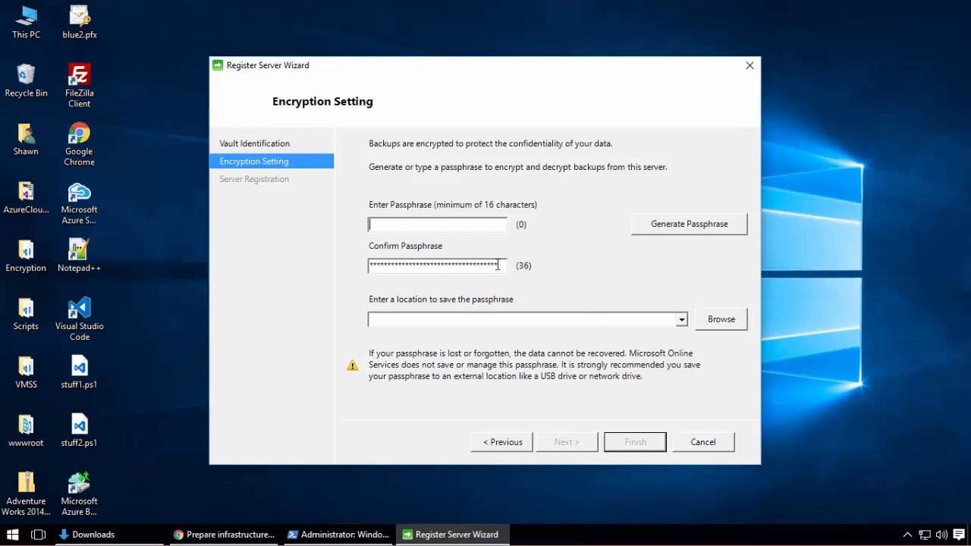
pyautogui.moveTo(498, 265); pyautogui.dragTo(275, 245)
pyautogui.press('BackSpace')
# Enter a custom encryption passphrase and repeat it in the Confirm Passphrase field.
pyautogui.click(376, 226)
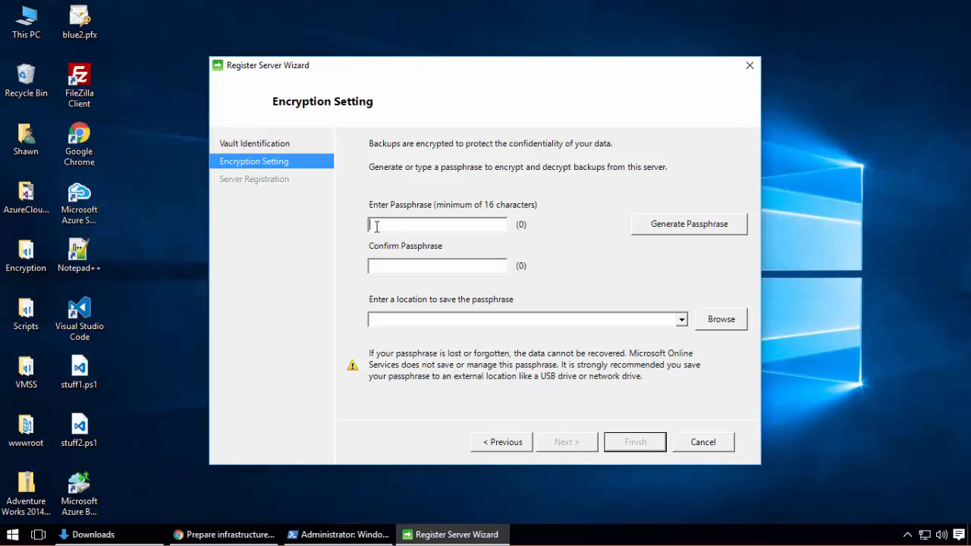
pyautogui.write('******************')
pyautogui.click(410, 263)
pyautogui.write('**************')
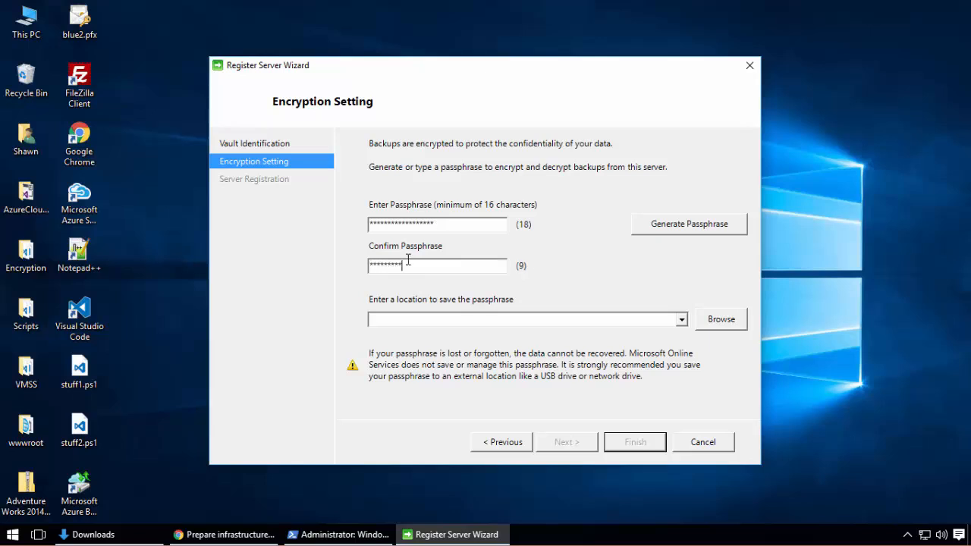
pyautogui.write('****')
# Set the location for saving the passphrase to the C:\temp folder.
pyautogui.click(721, 319)
pyautogui.click(726, 320)
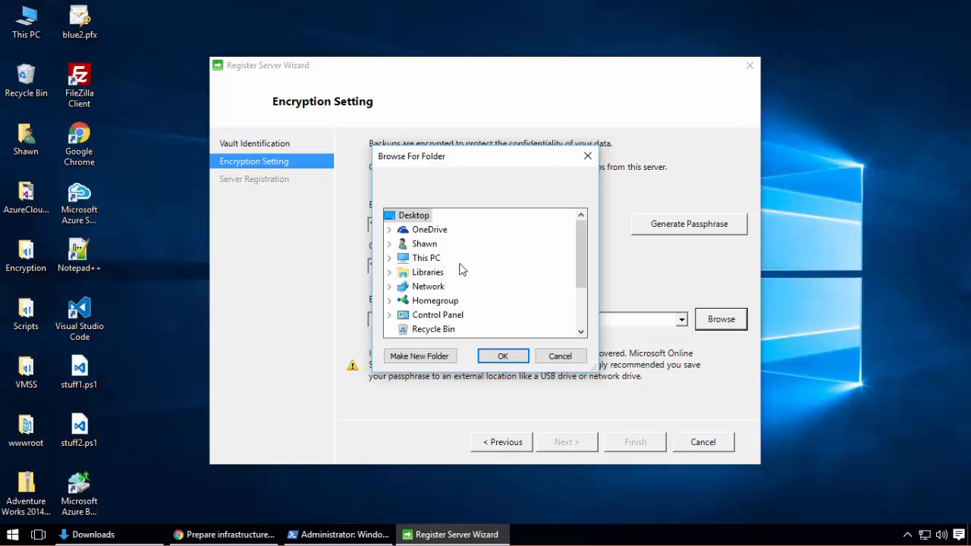
pyautogui.doubleClick(433, 262)
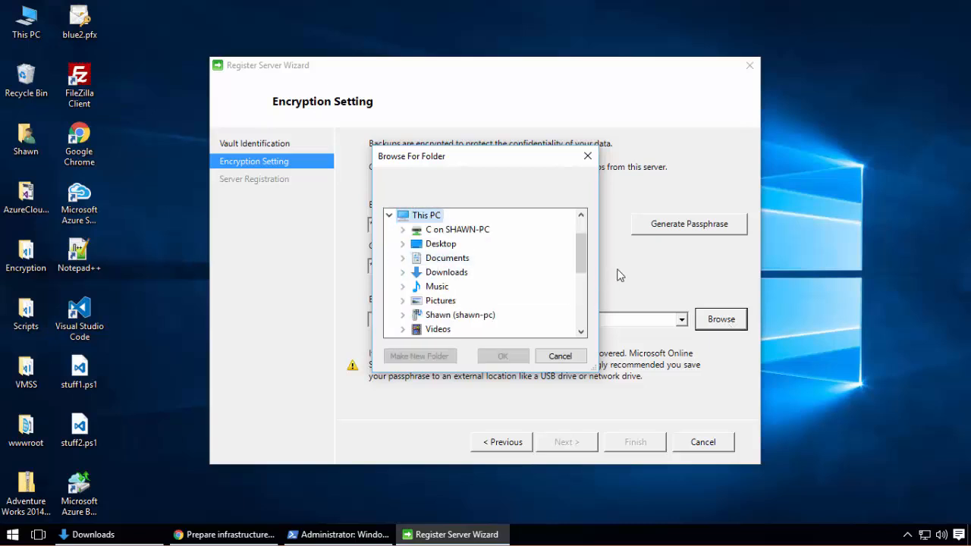
pyautogui.moveTo(581, 255); pyautogui.dragTo(584, 288)
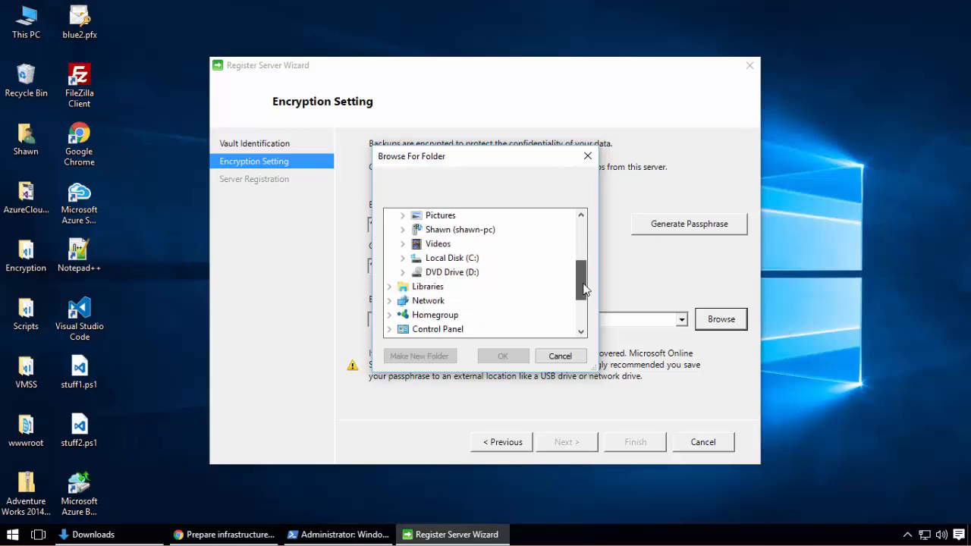
pyautogui.doubleClick(449, 257)
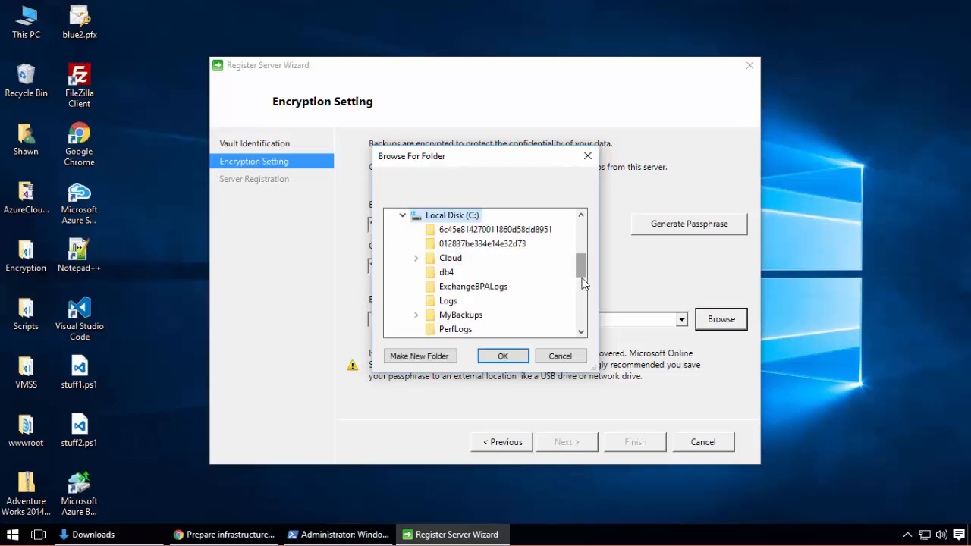
pyautogui.moveTo(582, 275); pyautogui.dragTo(583, 297)
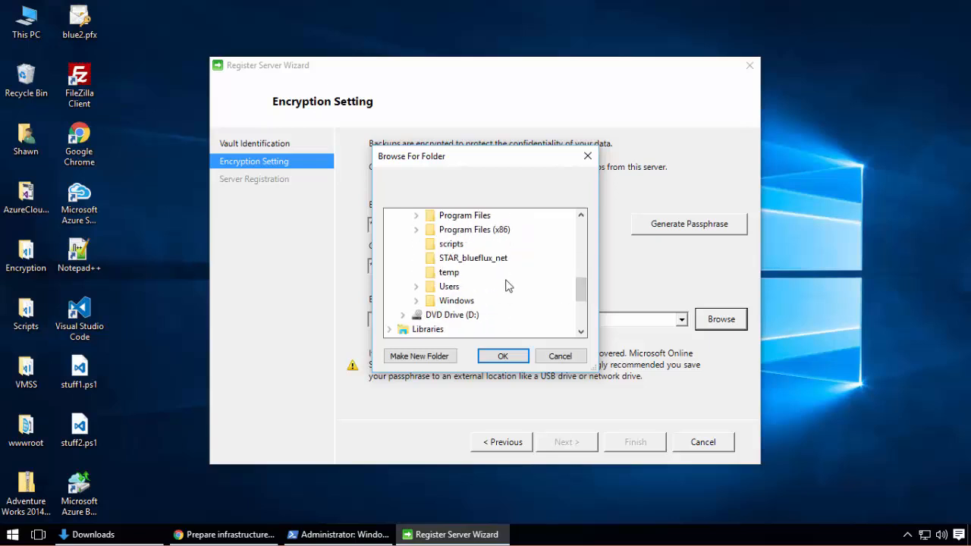
pyautogui.click(449, 273)
pyautogui.click(502, 355)
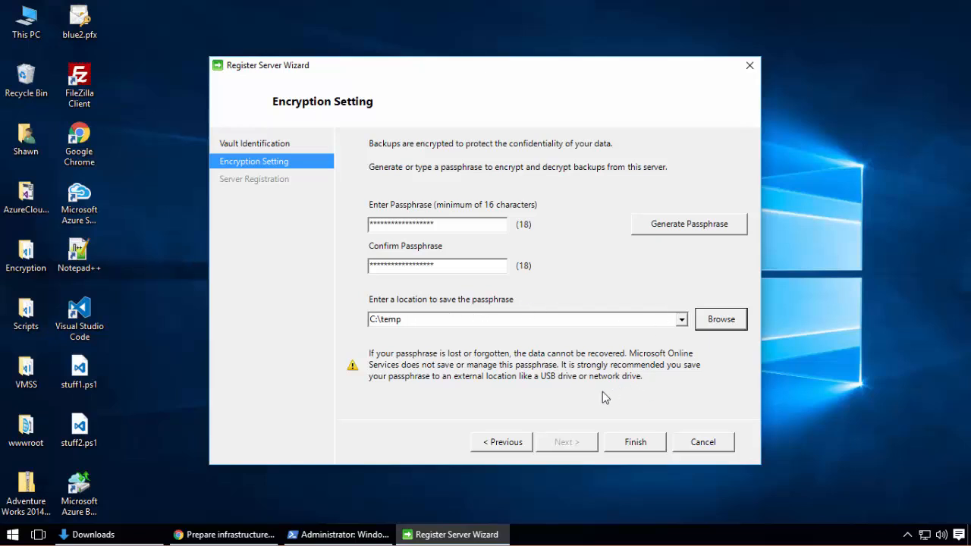
# Submit the server registration, retry it from the encryption settings without launching the agent, and close the wizard.
pyautogui.click(634, 445)
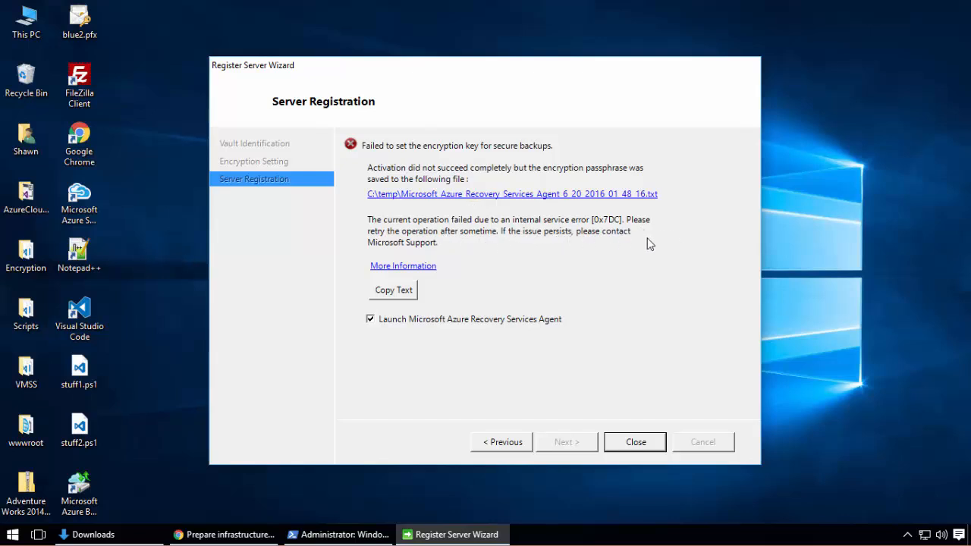
pyautogui.click(391, 320)
pyautogui.click(501, 442)
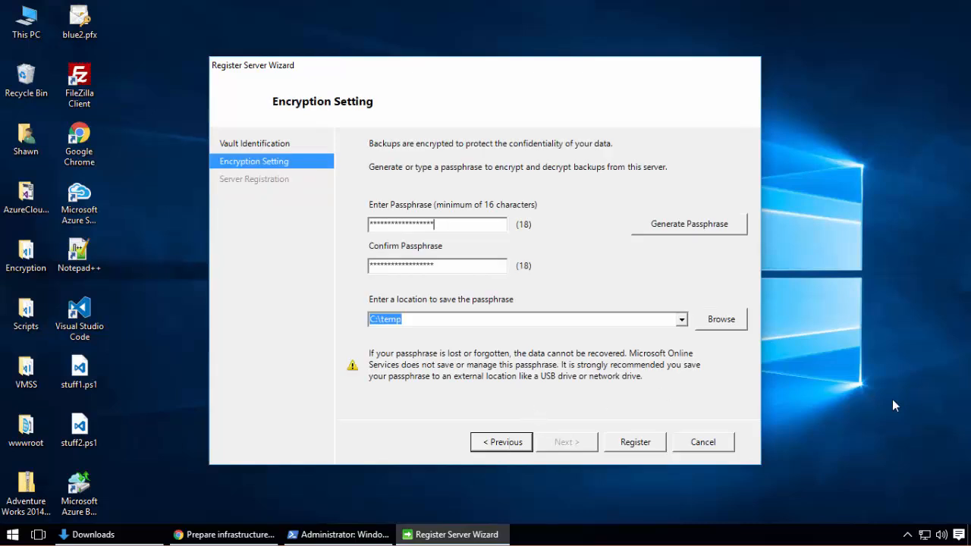
pyautogui.click(621, 444)
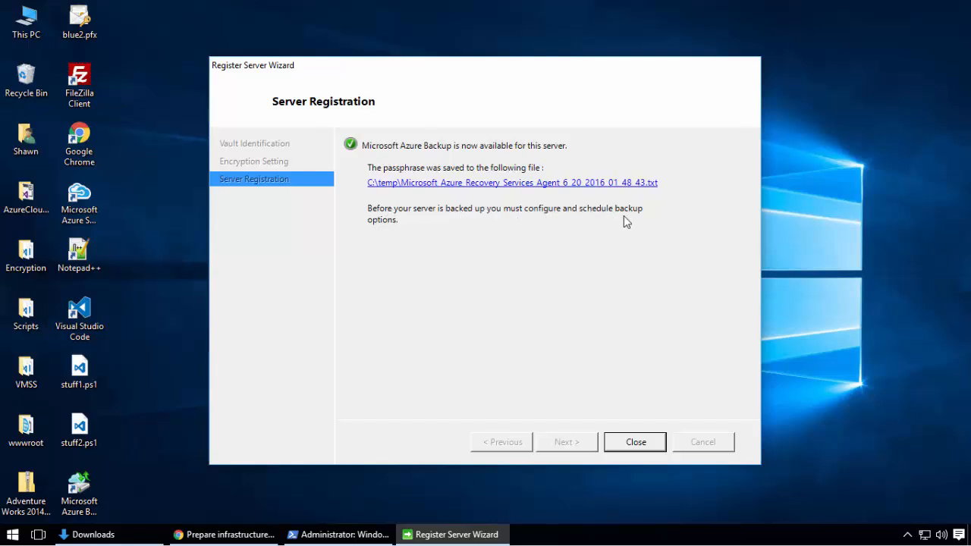
pyautogui.click(636, 443)
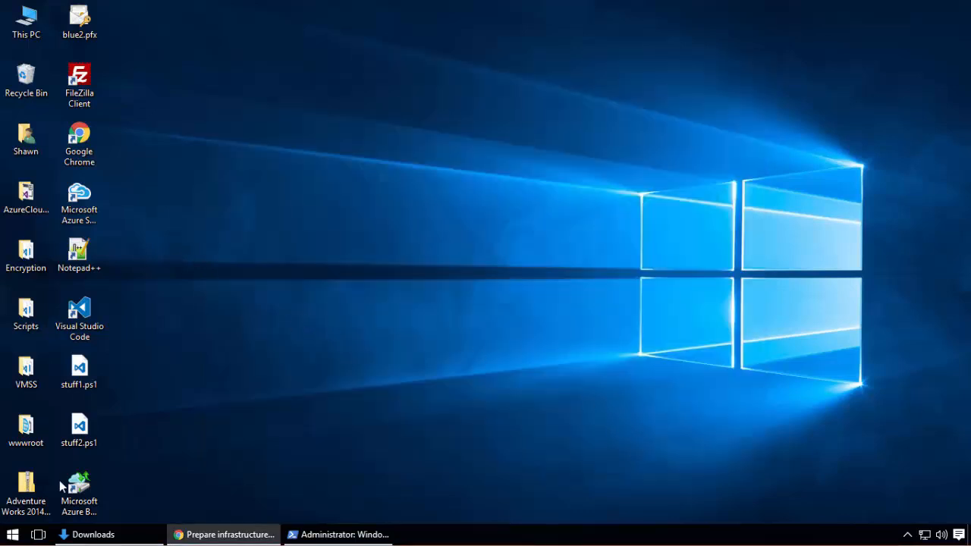
# Close the Downloads folder window and launch Microsoft Azure Backup.
pyautogui.click(119, 536)
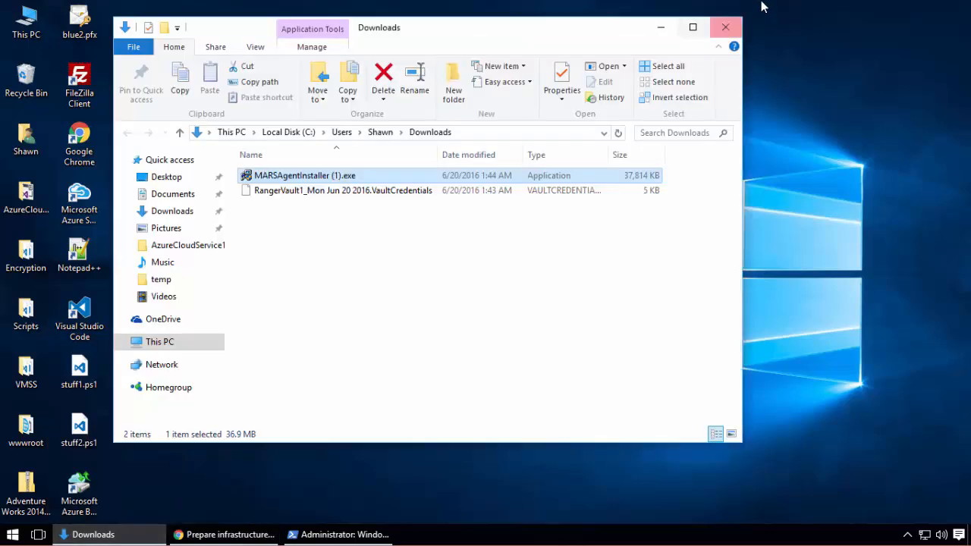
pyautogui.click(730, 29)
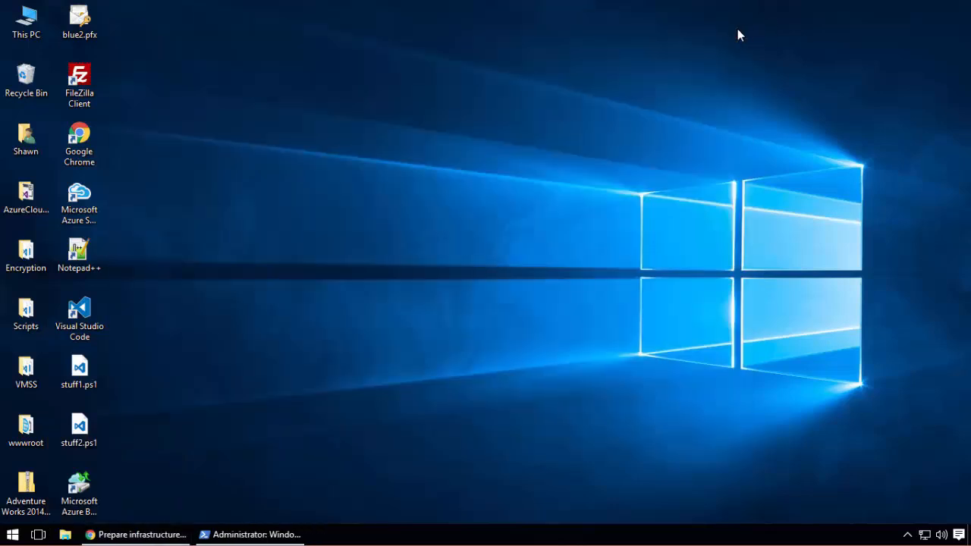
pyautogui.click(12, 534)
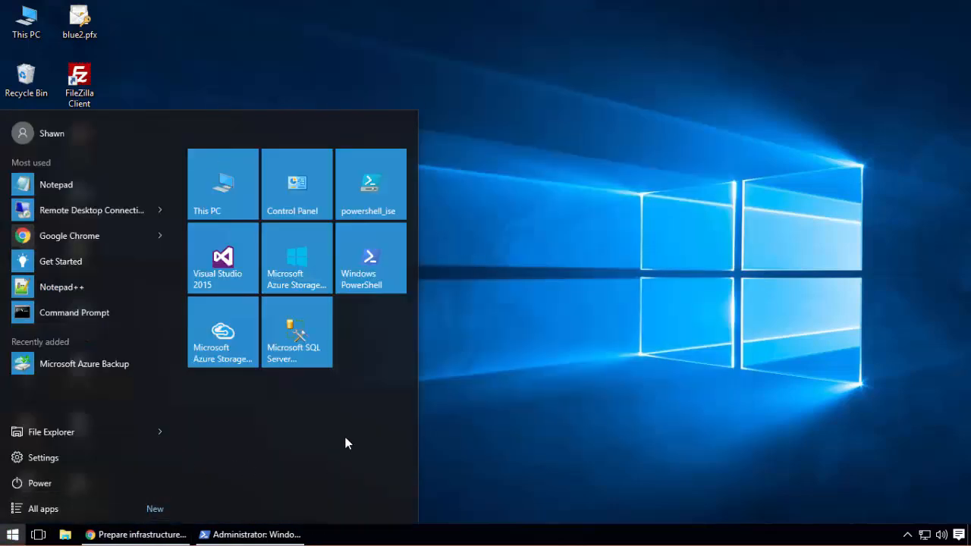
pyautogui.write('azure')
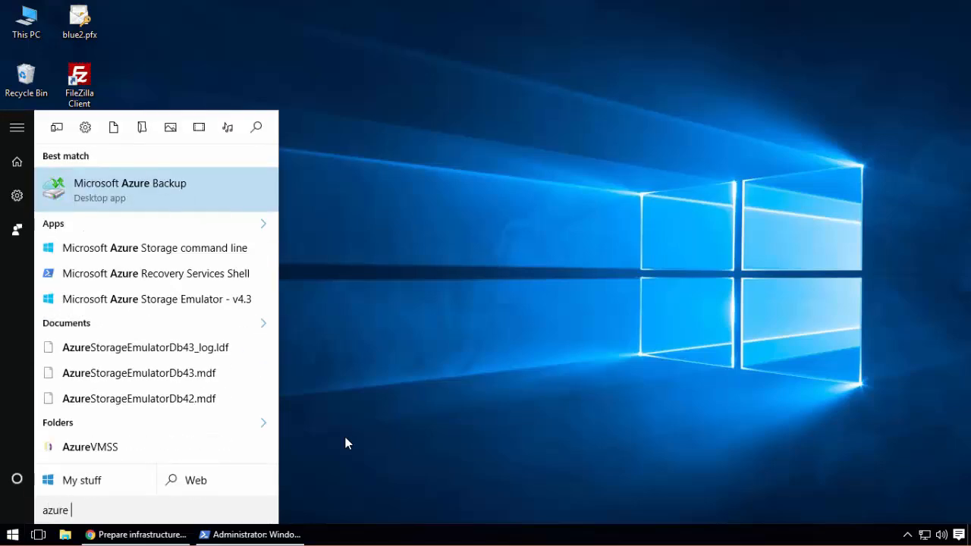
pyautogui.click(167, 196)
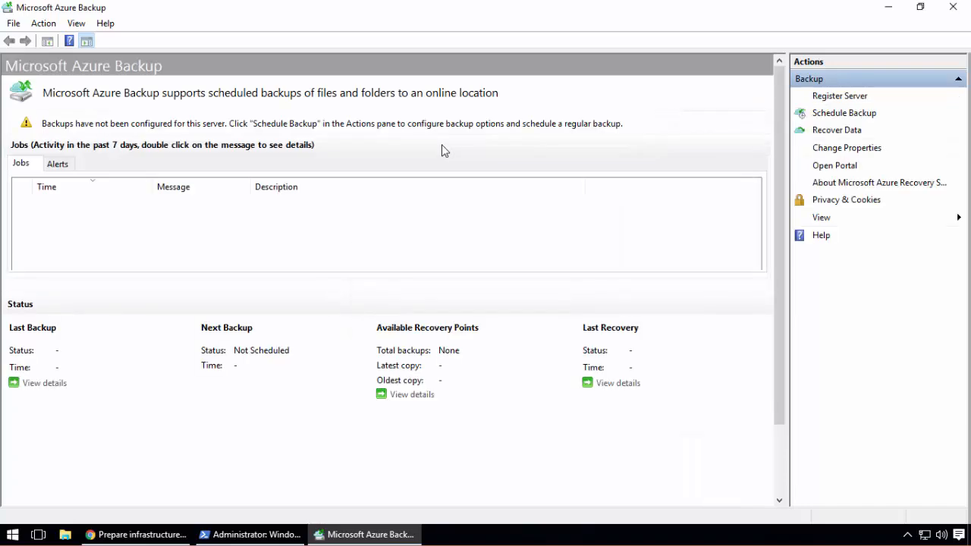
# Restore the Microsoft Azure Backup window from full screen, then widen and reposition it on the desktop.
pyautogui.doubleClick(416, 14)
pyautogui.moveTo(599, 16); pyautogui.dragTo(781, 50)
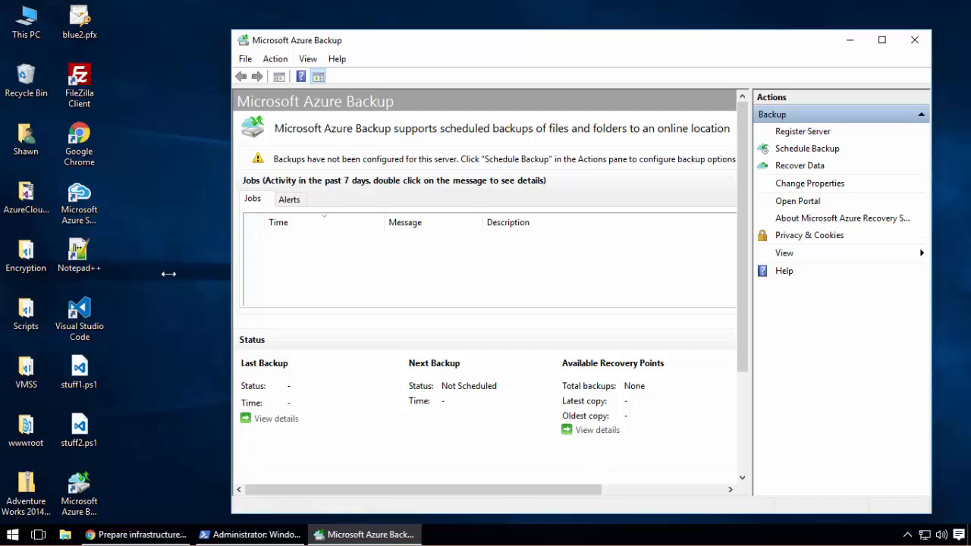
pyautogui.moveTo(168, 274); pyautogui.dragTo(156, 272)
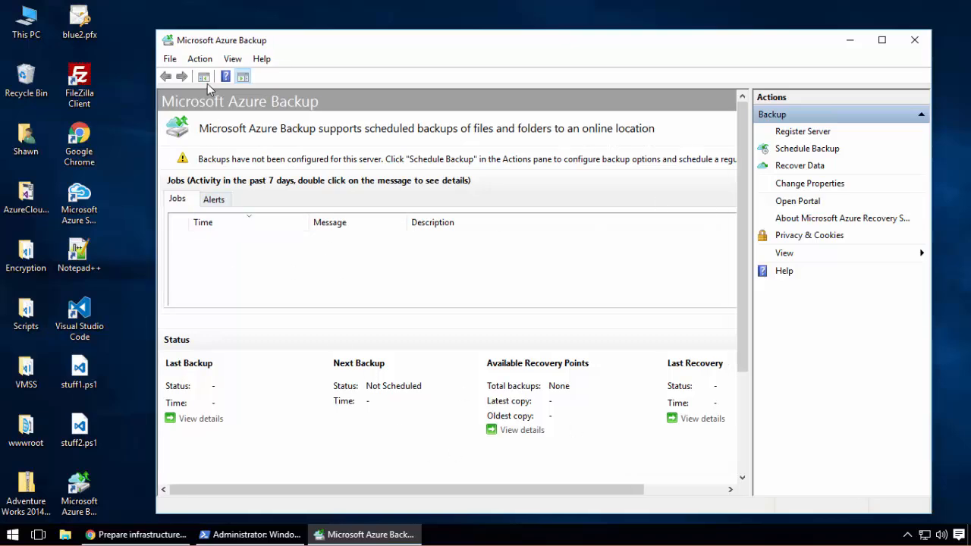
pyautogui.moveTo(569, 47); pyautogui.dragTo(540, 36)
# Open the MyBackups folder on Local Disk (C:) in File Explorer.
pyautogui.click(65, 535)
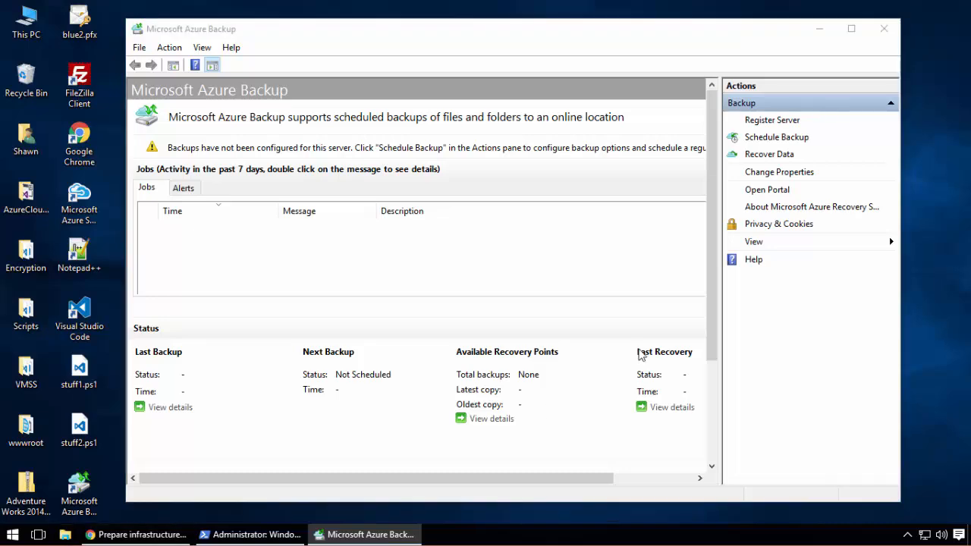
pyautogui.scroll(-3, 461, 353)
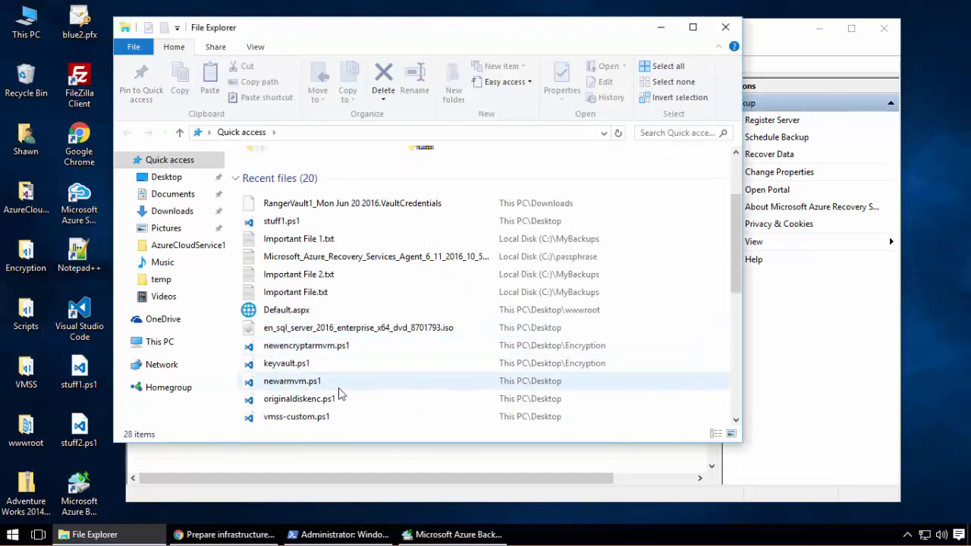
pyautogui.click(160, 342)
pyautogui.doubleClick(495, 334)
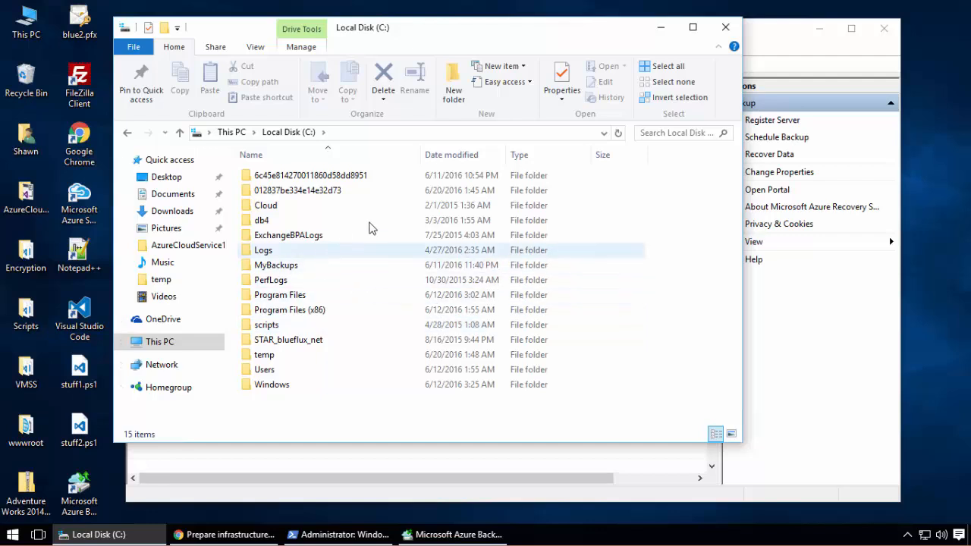
pyautogui.doubleClick(306, 268)
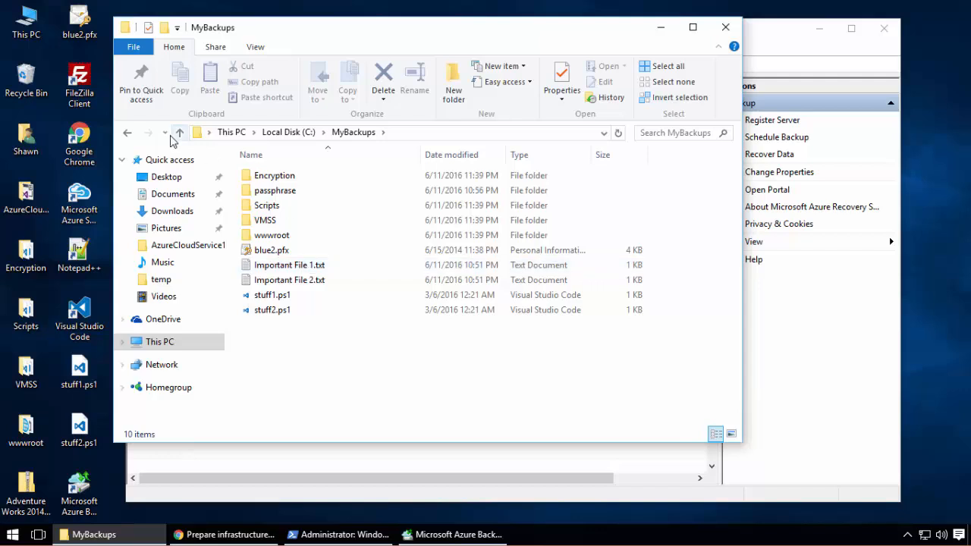
pyautogui.click(127, 133)
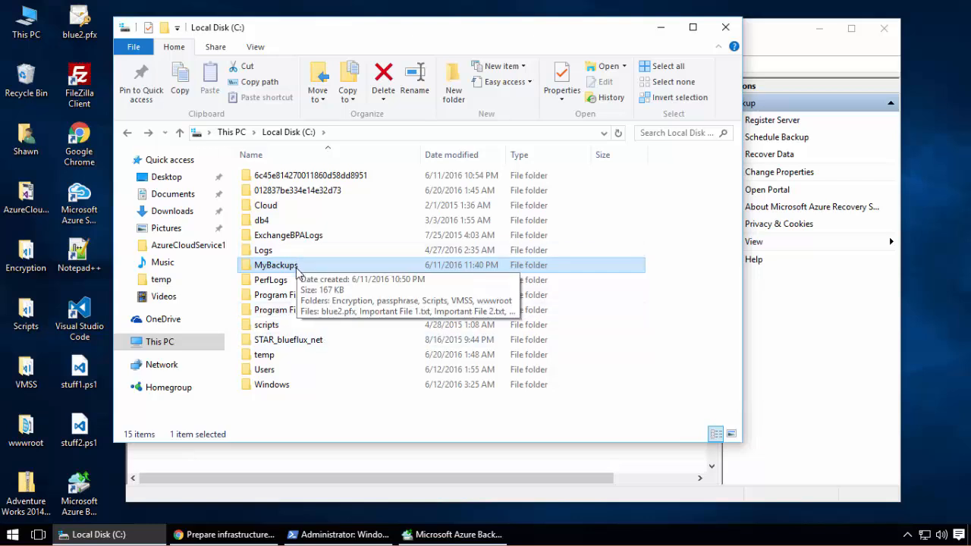
pyautogui.doubleClick(296, 268)
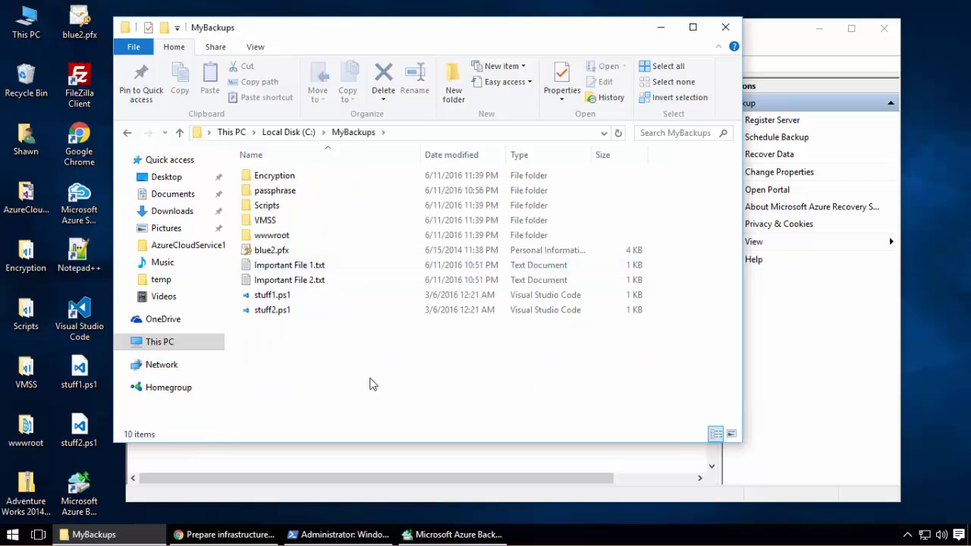
# Delete everything in the MyBackups folder except Important File 1.txt and Important File 2.txt.
pyautogui.moveTo(337, 360); pyautogui.dragTo(286, 255)
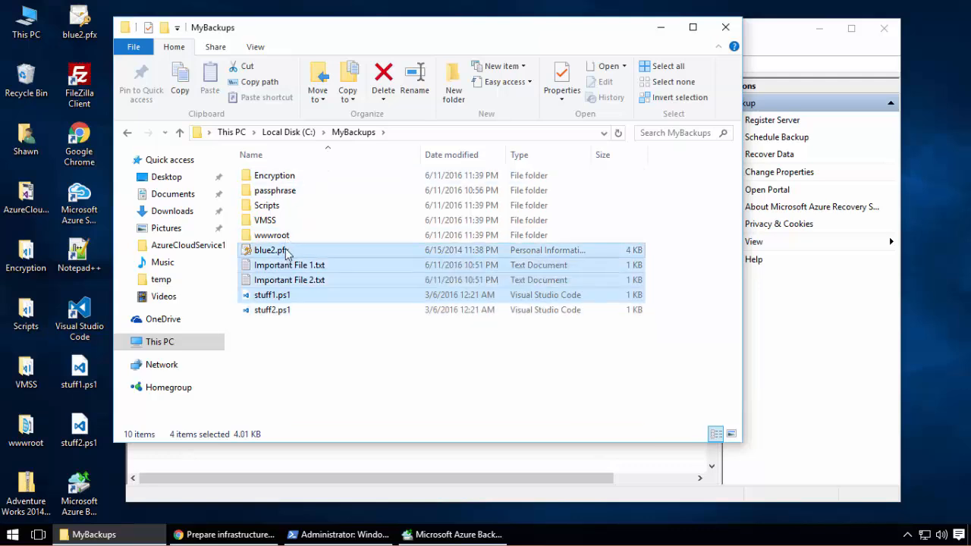
pyautogui.keyDown('ctrl'); pyautogui.click(286, 254); pyautogui.keyUp('ctrl')
pyautogui.moveTo(348, 353); pyautogui.dragTo(289, 173)
pyautogui.keyDown('ctrl'); pyautogui.click(297, 269); pyautogui.keyUp('ctrl')
pyautogui.keyDown('ctrl'); pyautogui.click(298, 280); pyautogui.keyUp('ctrl')
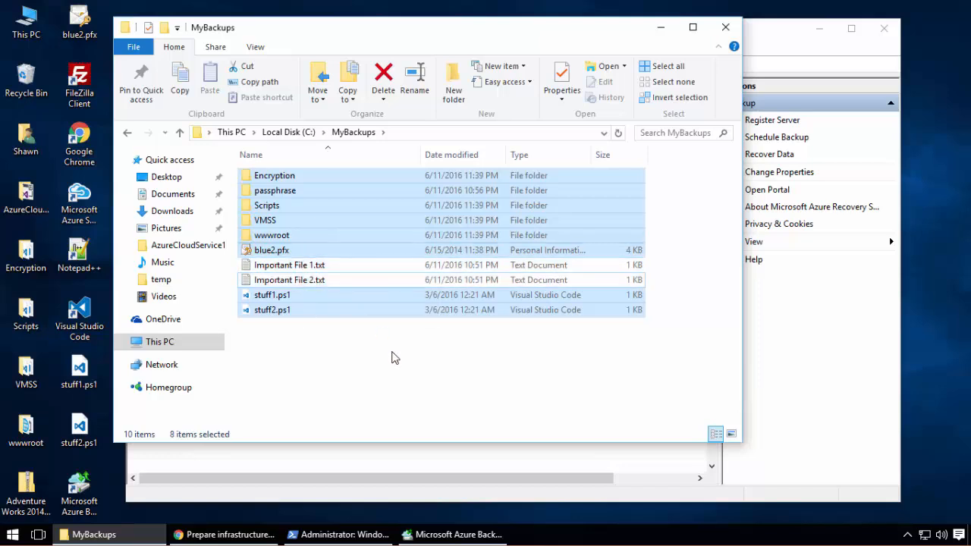
pyautogui.press('Delete')
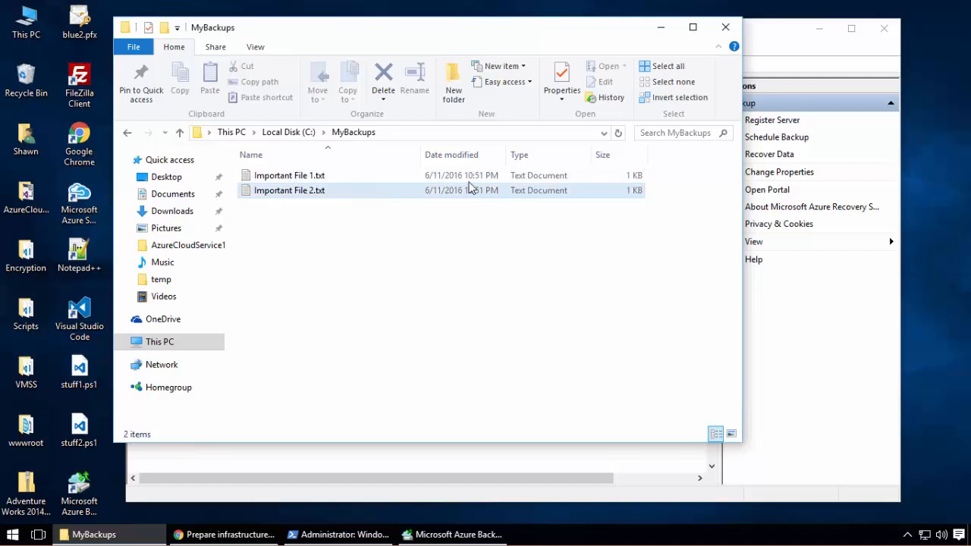
# Check the contents of Important File 1.txt and Important File 2.txt, and return to the C: drive folder.
pyautogui.doubleClick(258, 179)
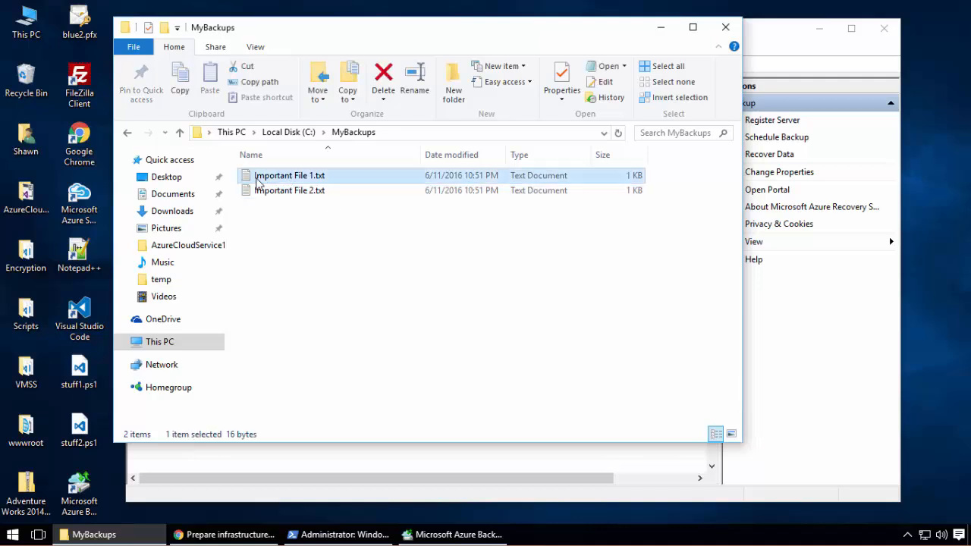
pyautogui.click(777, 85)
pyautogui.doubleClick(292, 194)
pyautogui.click(780, 85)
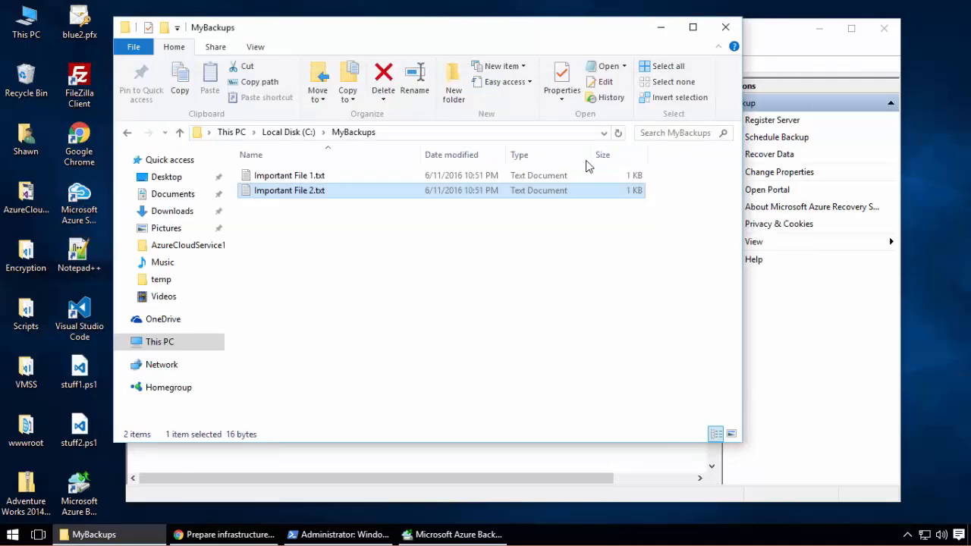
pyautogui.moveTo(318, 241); pyautogui.dragTo(270, 163)
pyautogui.click(126, 133)
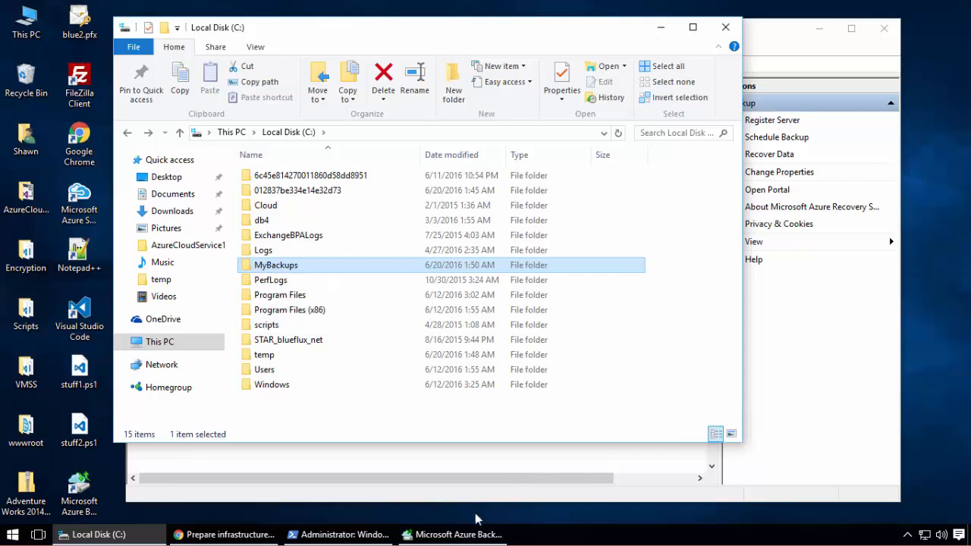
# Start a backup schedule in Microsoft Azure Backup and add the C:\MyBackups folder with both text files as the items to back up.
pyautogui.click(442, 535)
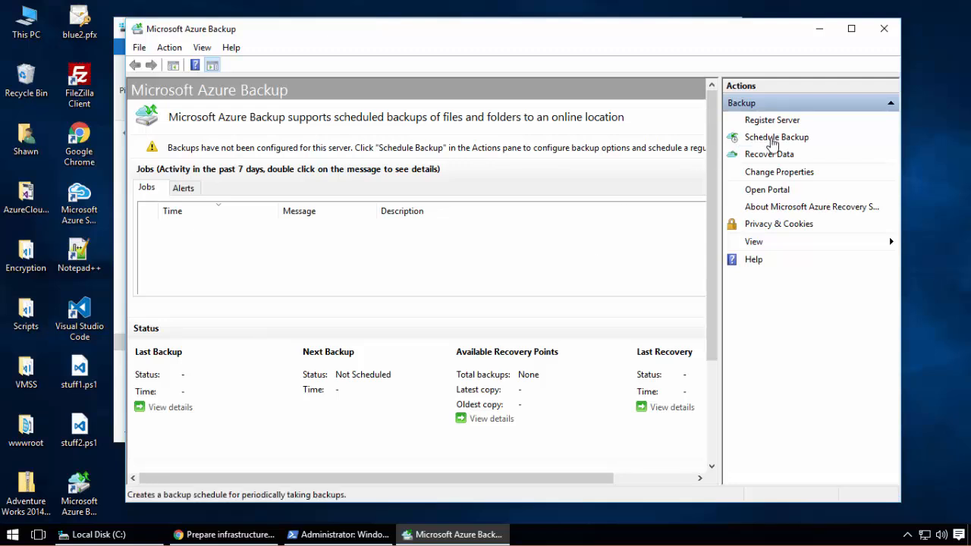
pyautogui.click(765, 142)
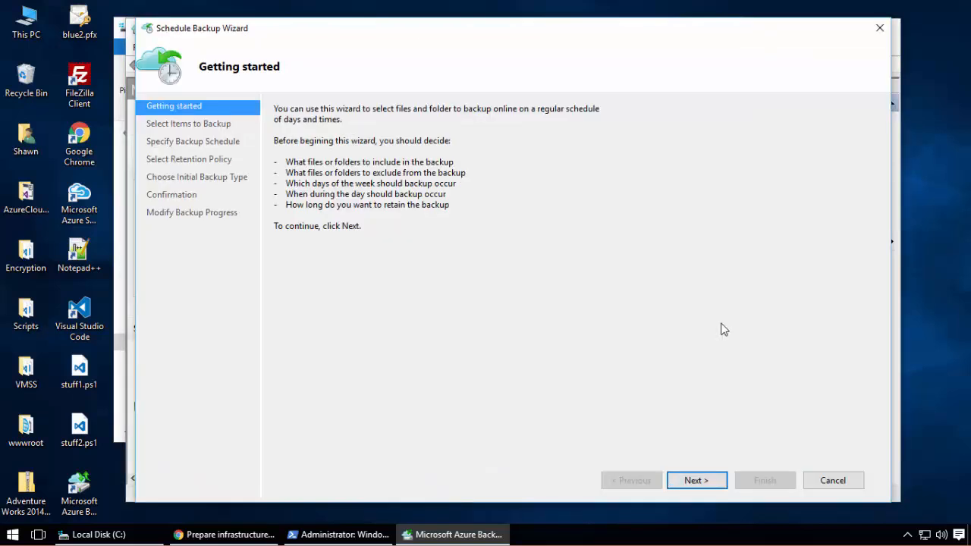
pyautogui.click(695, 480)
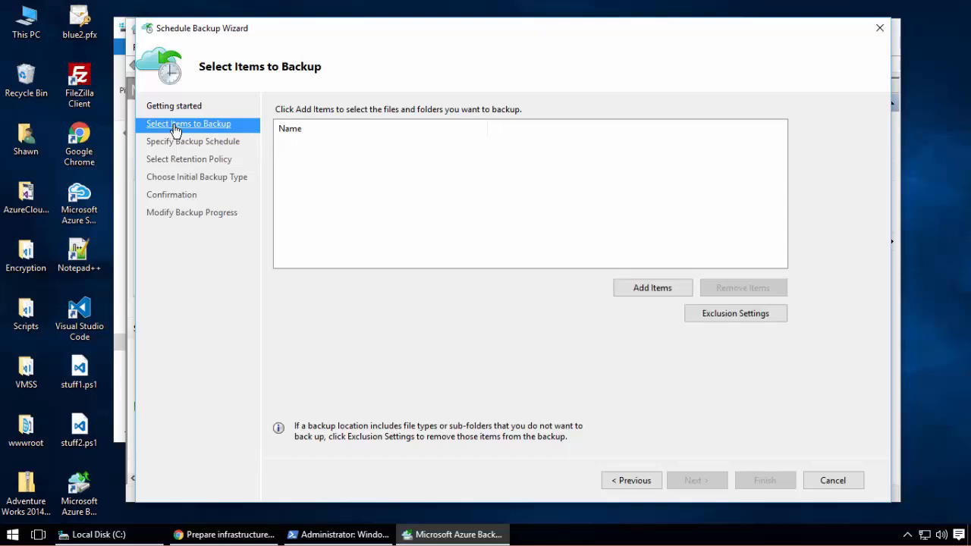
pyautogui.click(629, 289)
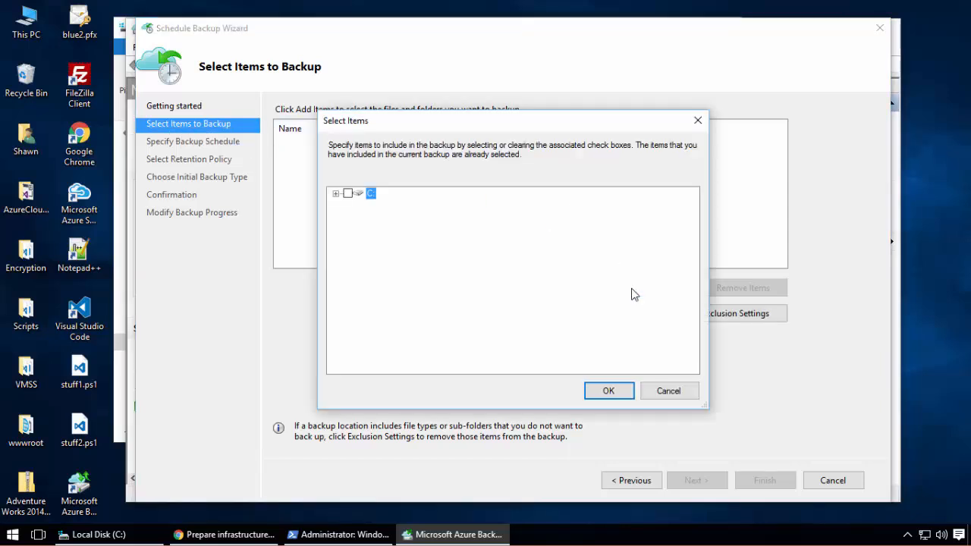
pyautogui.click(335, 194)
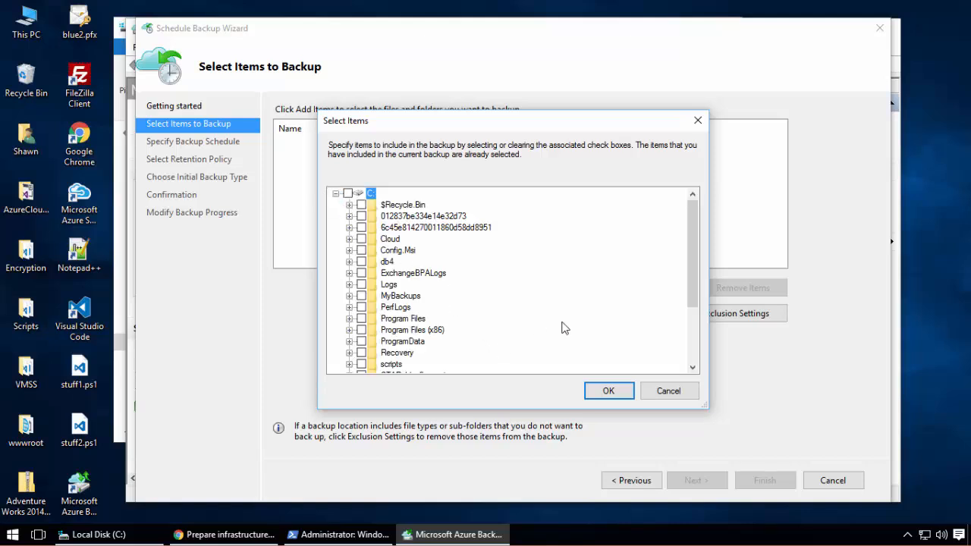
pyautogui.click(349, 296)
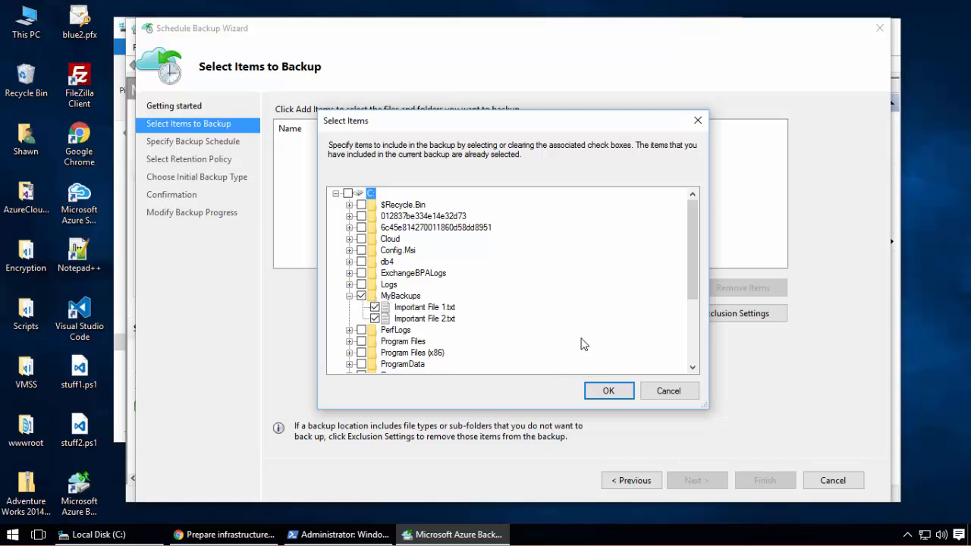
pyautogui.click(612, 390)
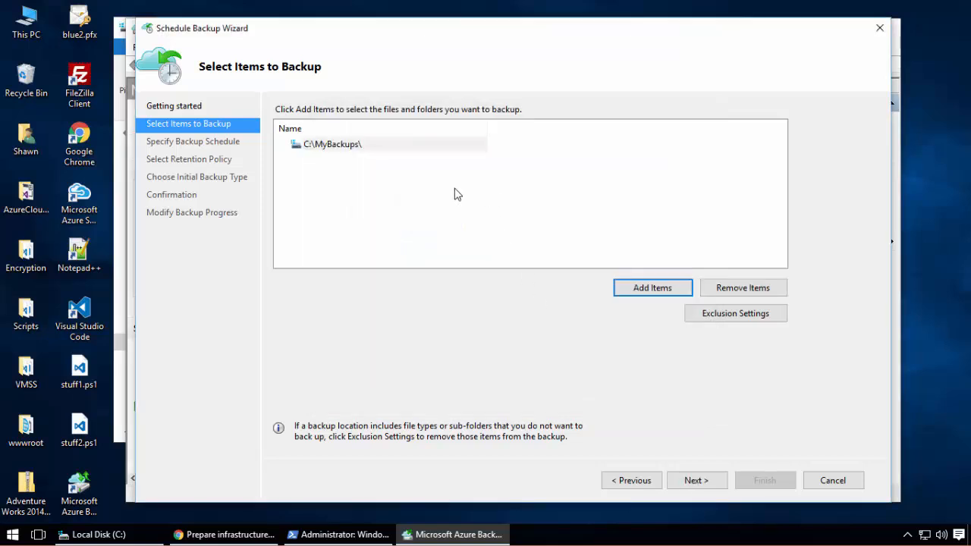
pyautogui.click(677, 472)
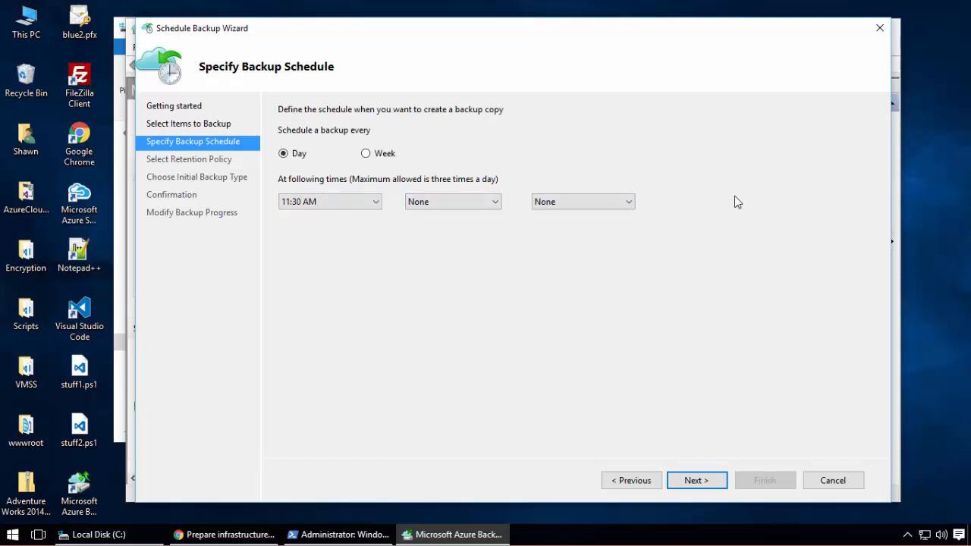
# Schedule daily backups at 6:00 AM, 11:00 AM and 3:00 PM, and accept the default retention policy.
pyautogui.click(364, 199)
pyautogui.click(430, 254)
pyautogui.click(329, 201)
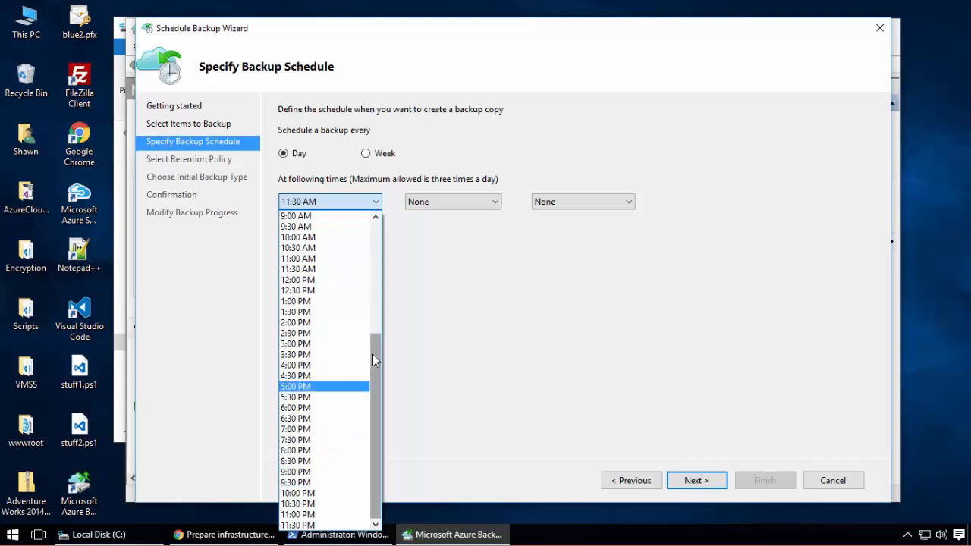
pyautogui.moveTo(373, 355); pyautogui.dragTo(370, 267)
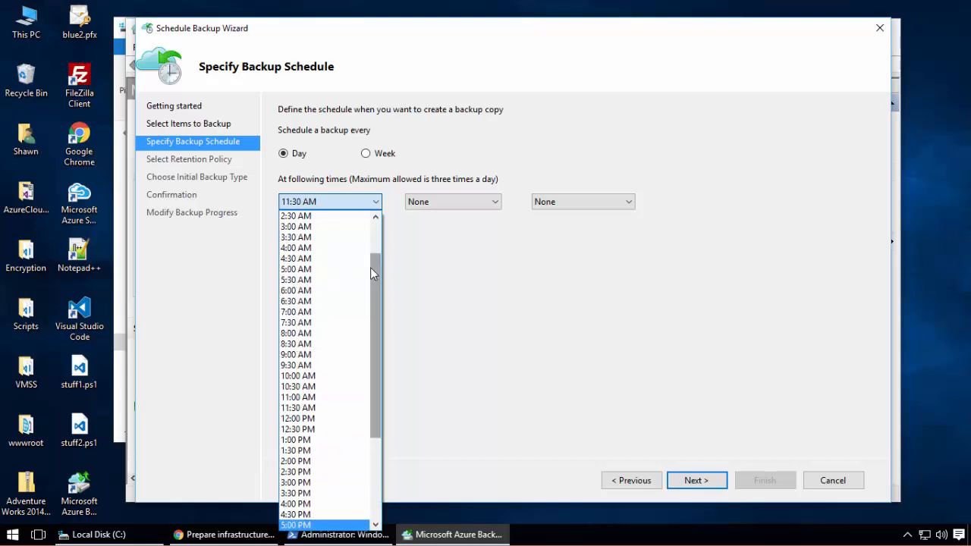
pyautogui.click(316, 290)
pyautogui.click(437, 203)
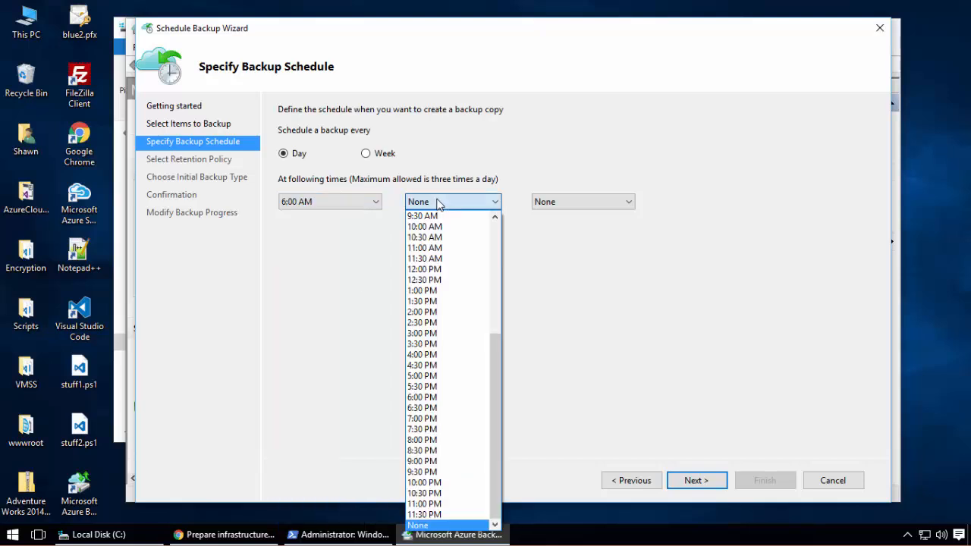
pyautogui.moveTo(496, 368); pyautogui.dragTo(496, 275)
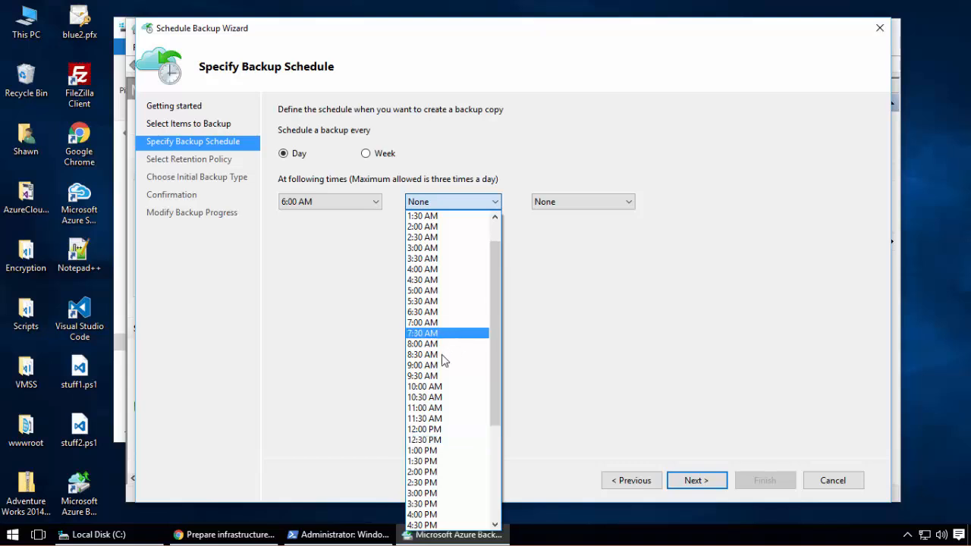
pyautogui.click(444, 408)
pyautogui.click(580, 202)
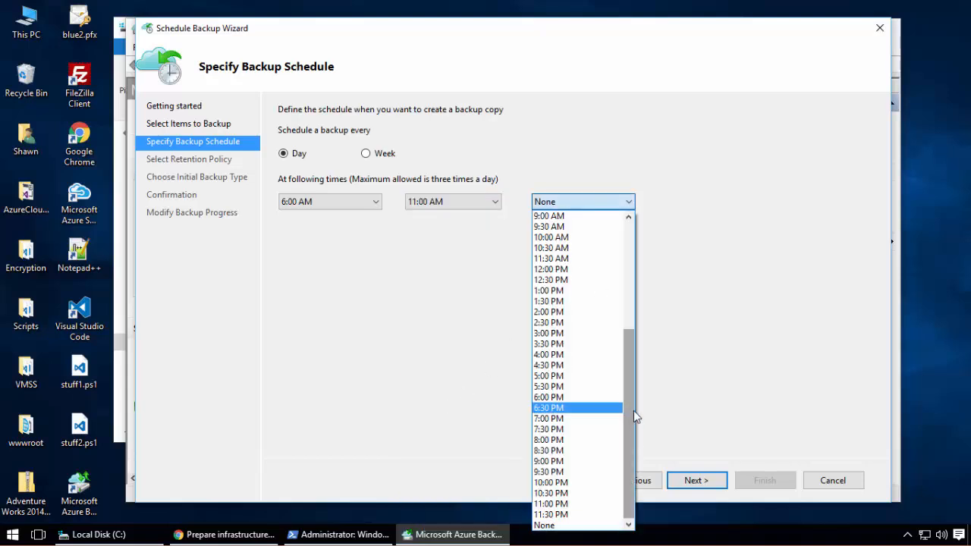
pyautogui.click(574, 335)
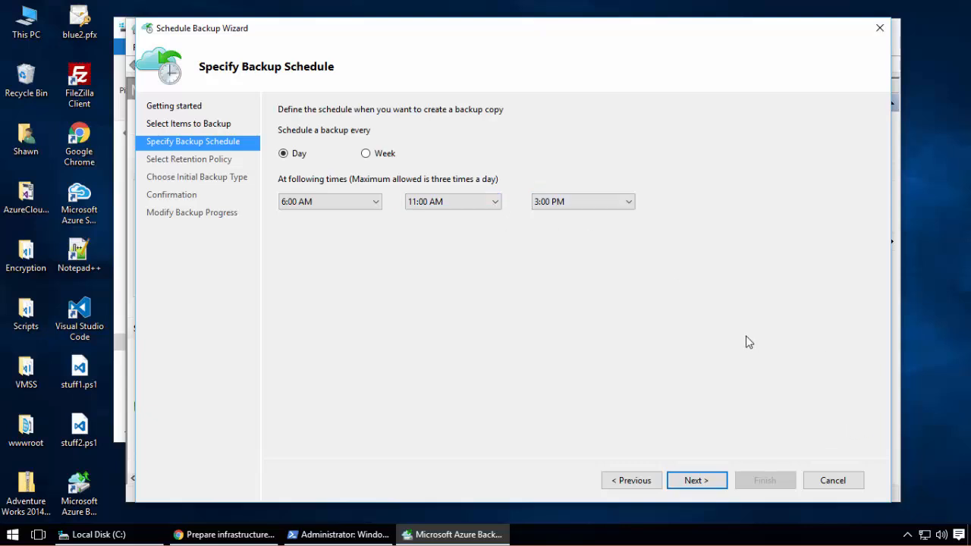
pyautogui.click(697, 478)
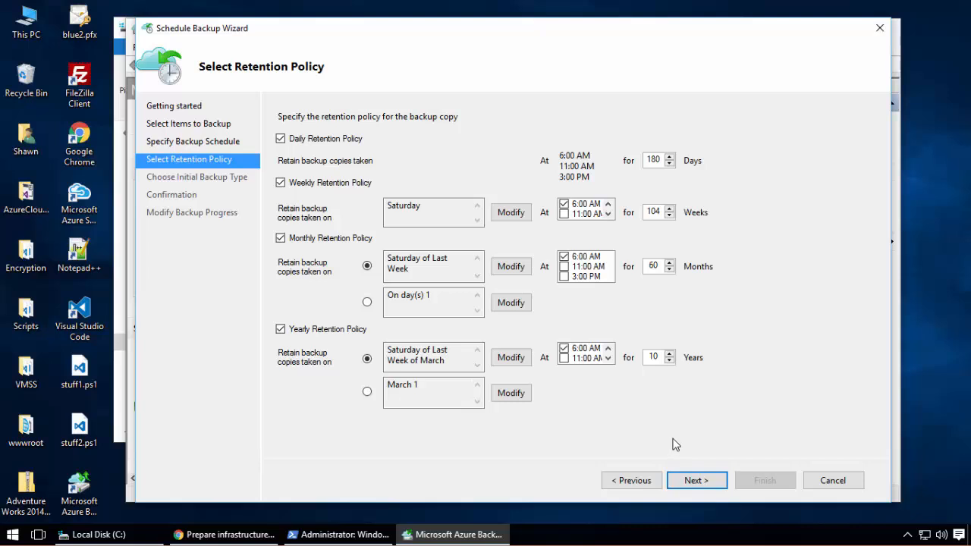
pyautogui.click(689, 482)
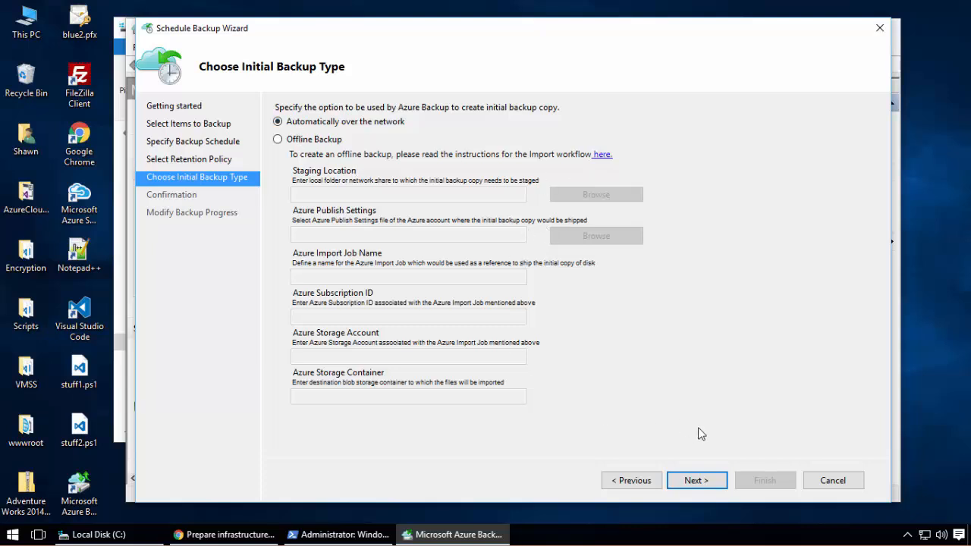
# Create the initial backup copy automatically over the network, save the backup schedule, and maximize the Microsoft Azure Backup window.
pyautogui.click(694, 480)
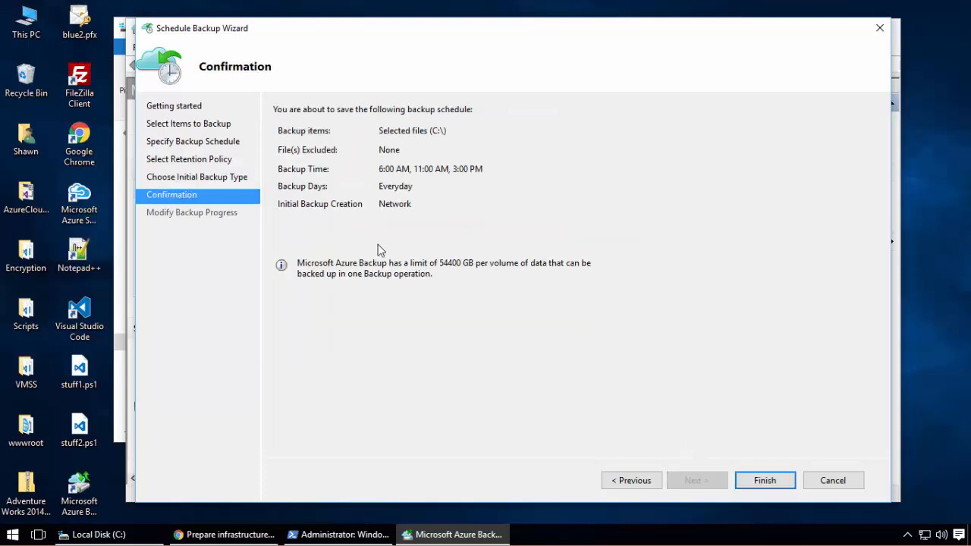
pyautogui.click(766, 481)
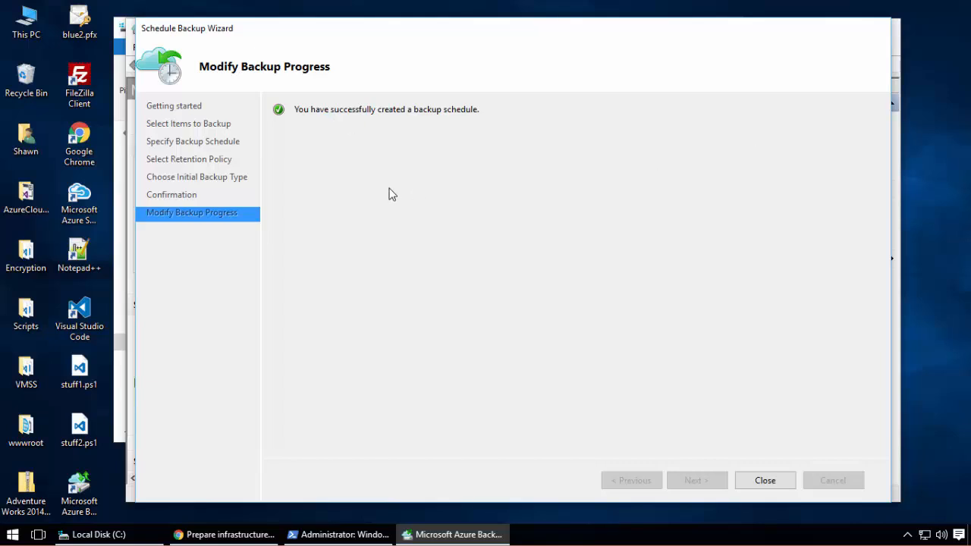
pyautogui.click(763, 480)
pyautogui.click(851, 28)
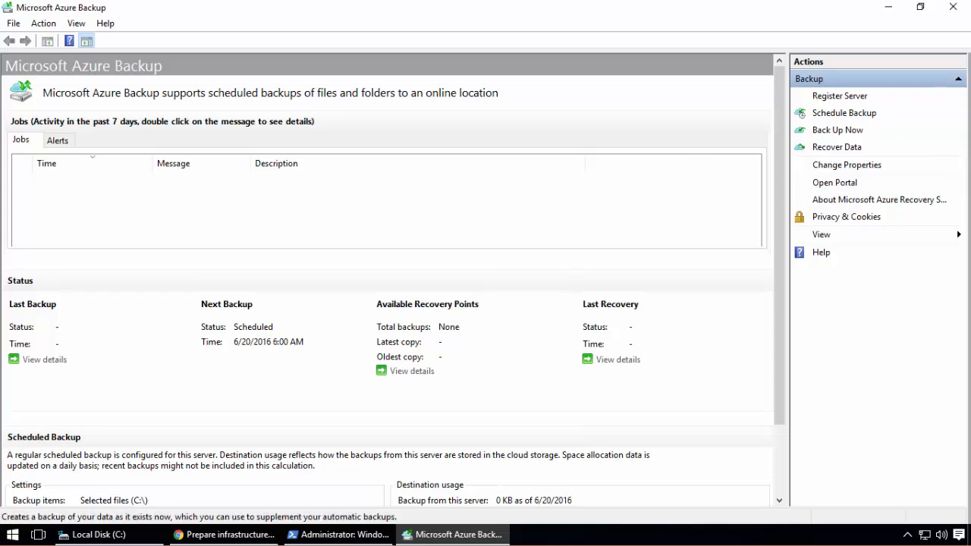
# Run an immediate backup of C:\MyBackups.
pyautogui.click(839, 131)
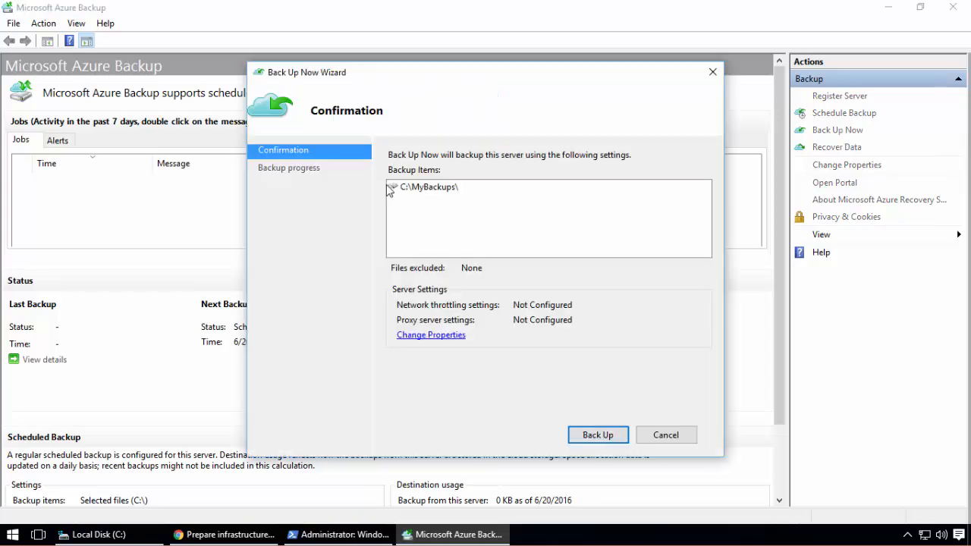
pyautogui.click(428, 191)
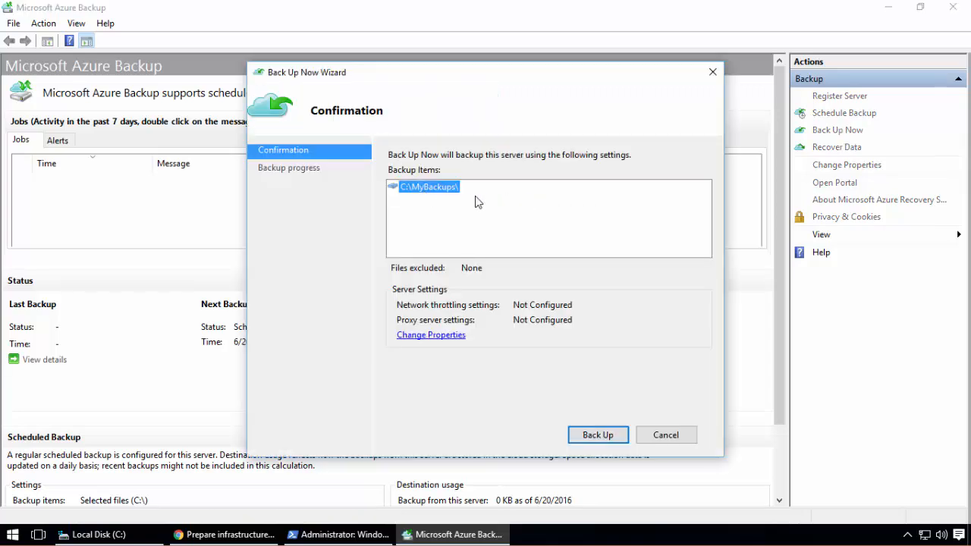
pyautogui.click(585, 438)
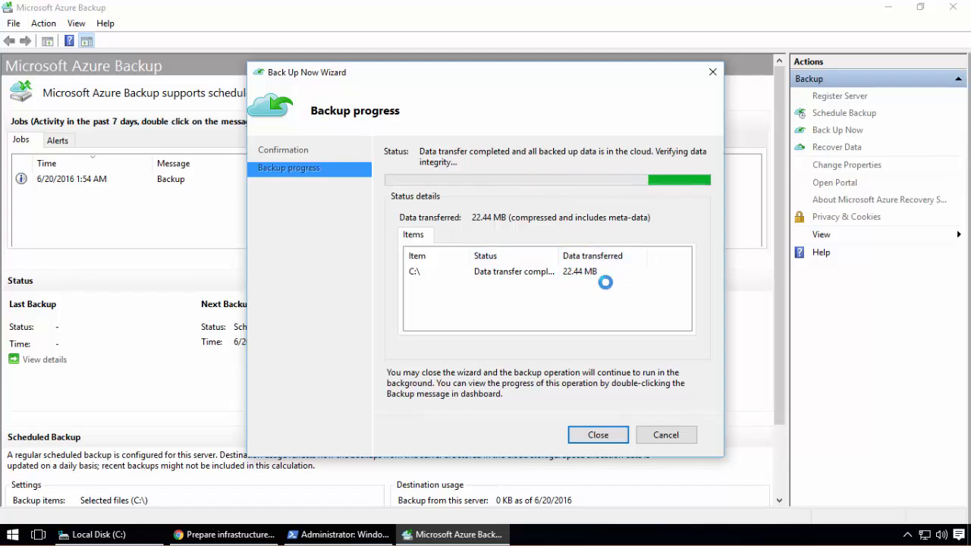
# View the source files in the MyBackups folder and check the backup job's status, and close the backup wizard and Microsoft Azure Backup.
pyautogui.click(125, 535)
pyautogui.doubleClick(298, 265)
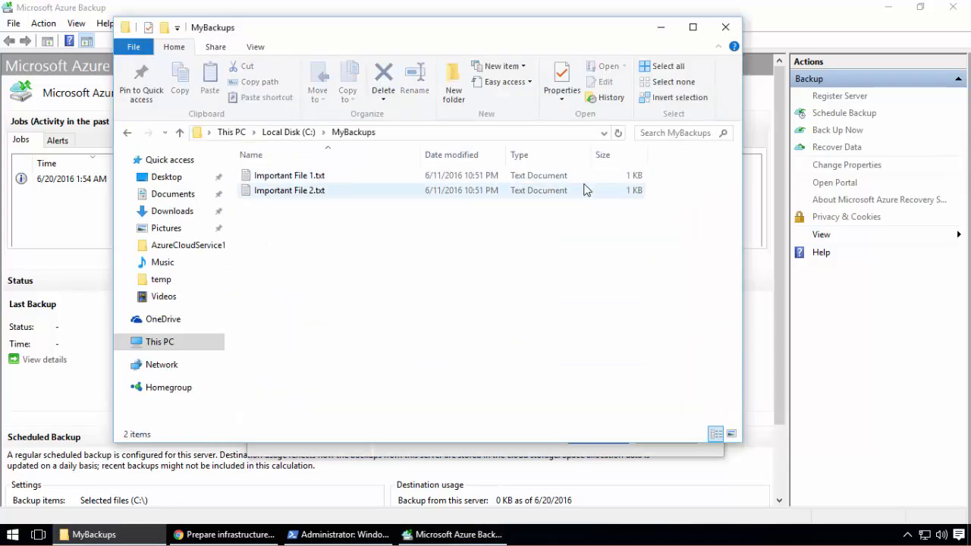
pyautogui.click(436, 534)
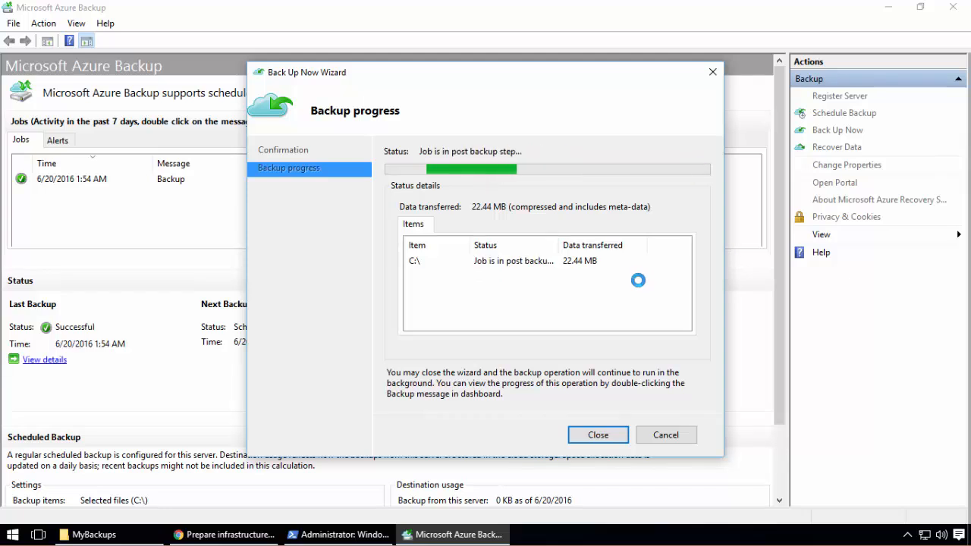
pyautogui.moveTo(561, 245); pyautogui.dragTo(625, 233)
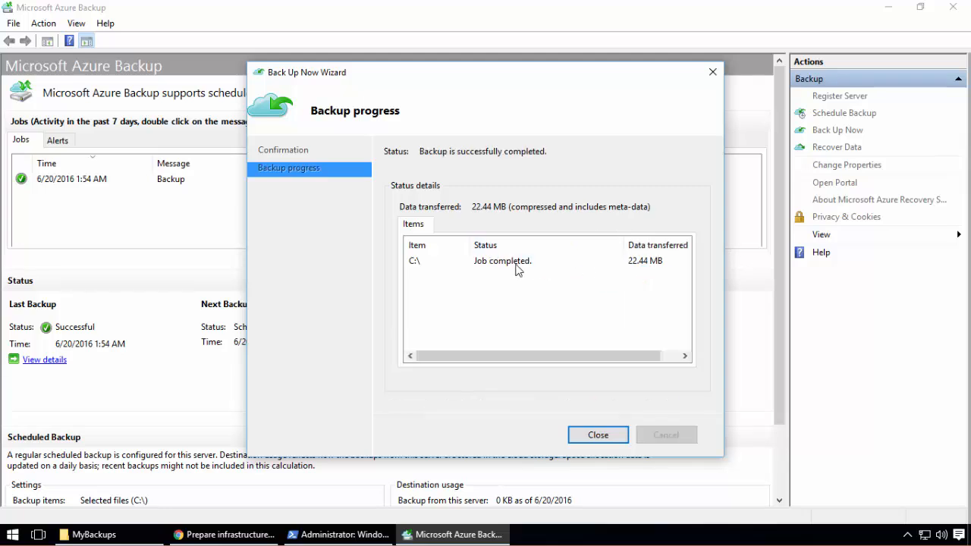
pyautogui.click(596, 436)
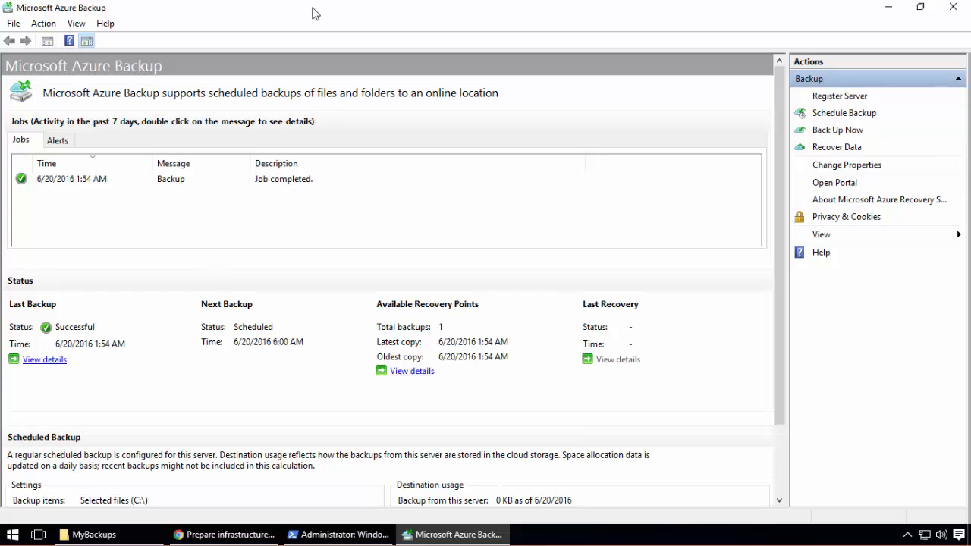
pyautogui.click(954, 7)
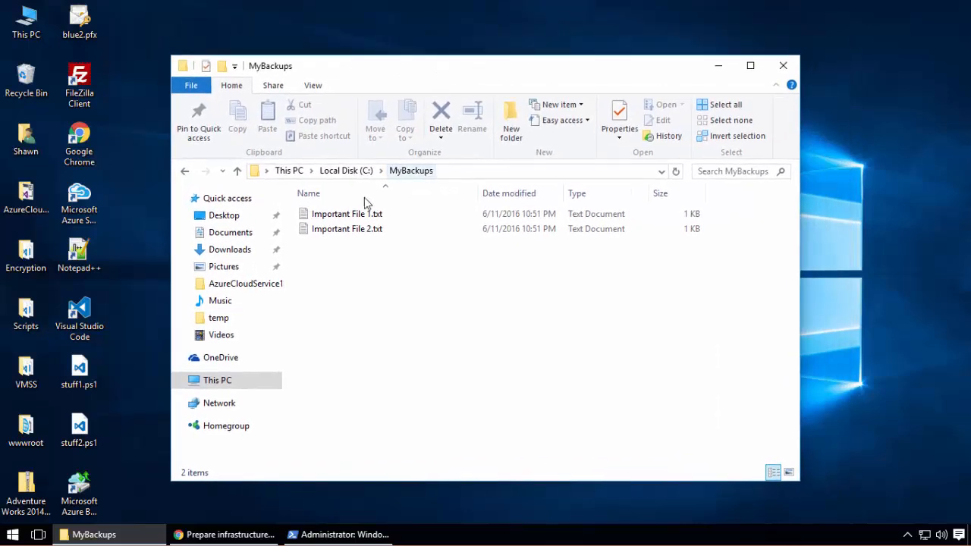
# Remove "text 1" from Important File 1.txt in the MyBackups folder, and save and close the file.
pyautogui.doubleClick(347, 214)
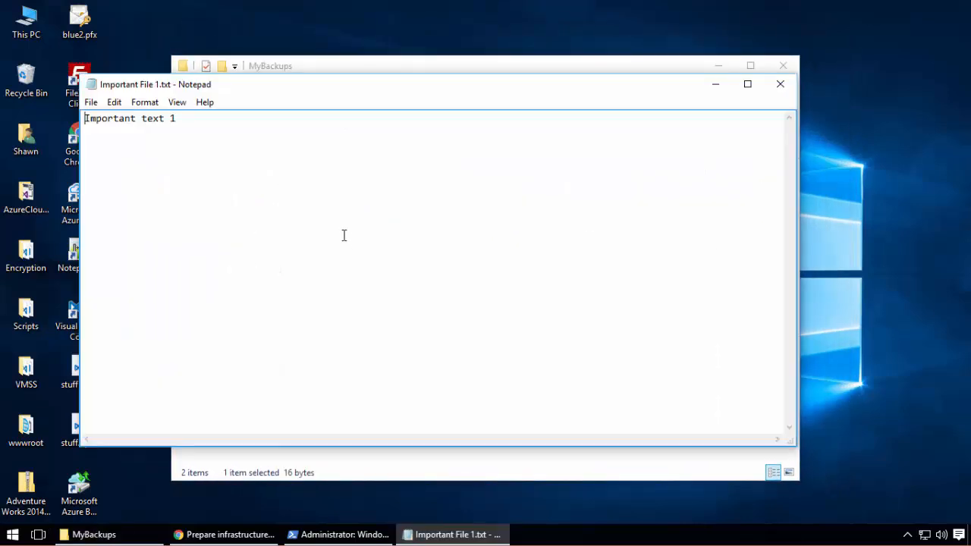
pyautogui.moveTo(199, 128); pyautogui.dragTo(142, 113)
pyautogui.press('Delete')
pyautogui.click(779, 85)
pyautogui.click(454, 281)
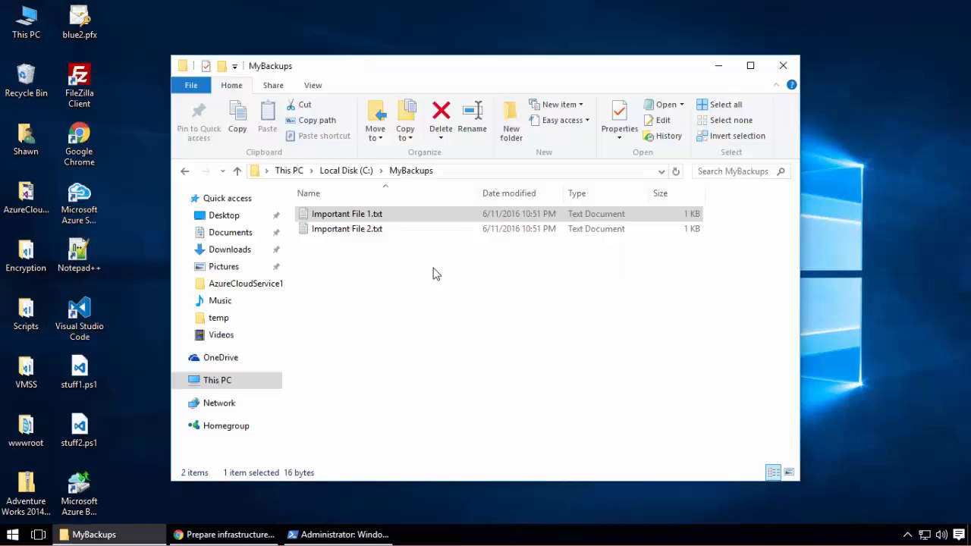
# Delete Important File 2.txt from the MyBackups folder.
pyautogui.click(385, 229)
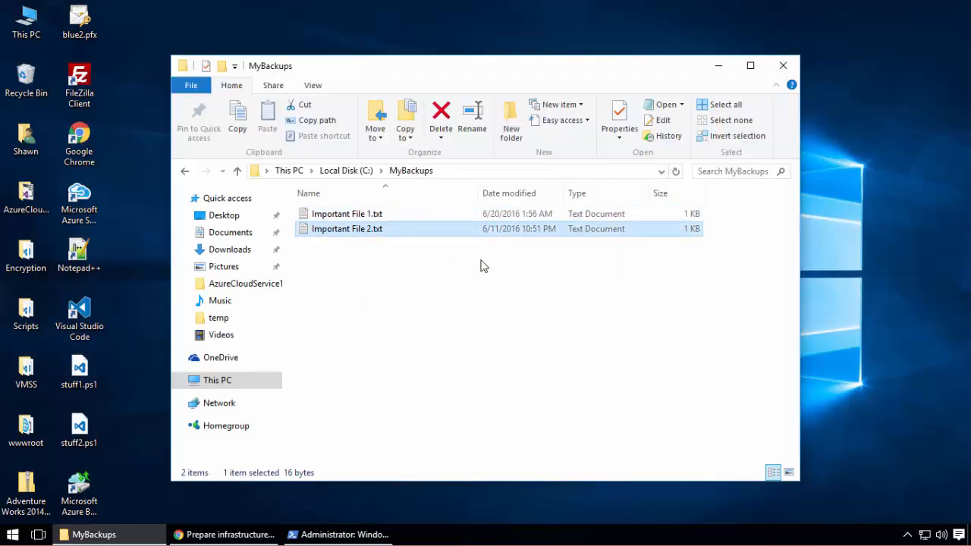
pyautogui.rightClick(377, 233)
pyautogui.click(454, 429)
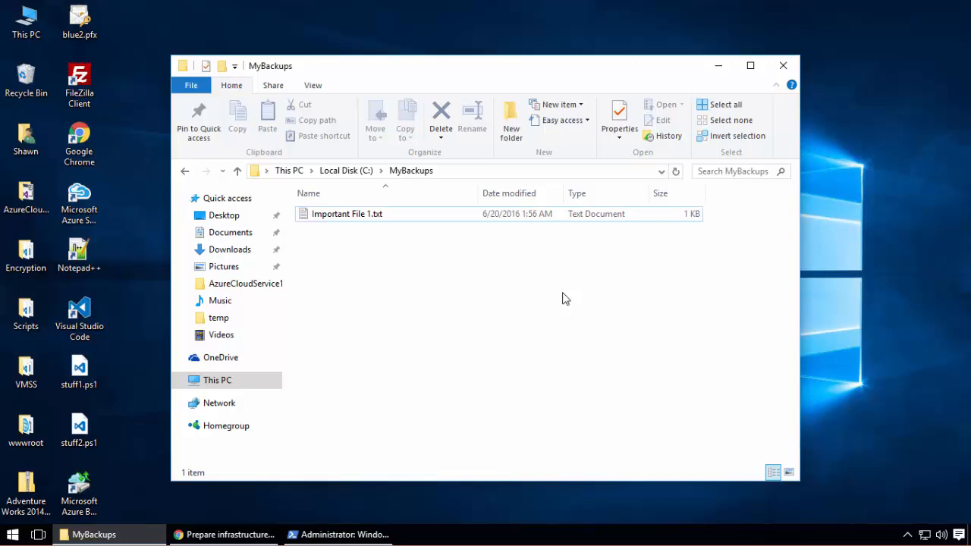
pyautogui.click(827, 164)
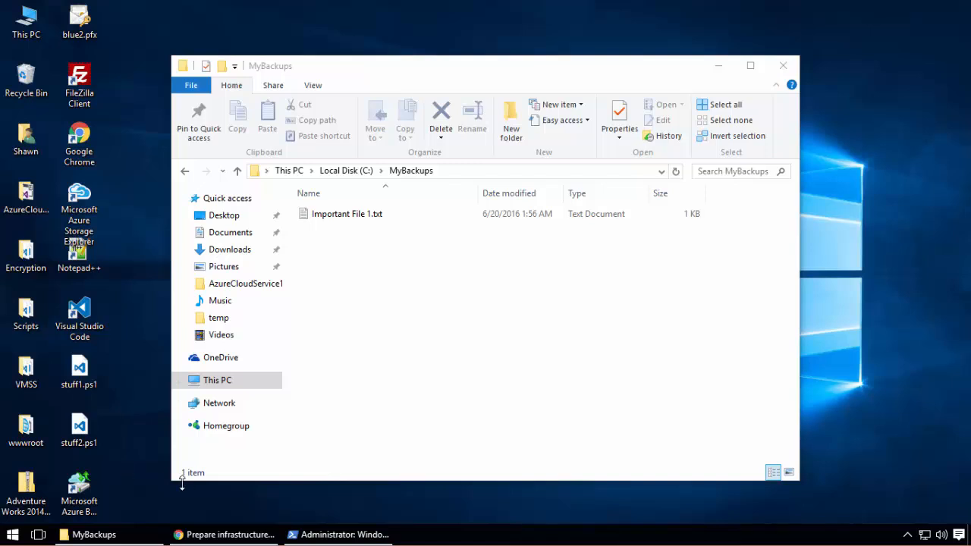
# Reopen Microsoft Azure Backup and start a data recovery for this server, with browsing for files as the recovery mode.
pyautogui.click(14, 536)
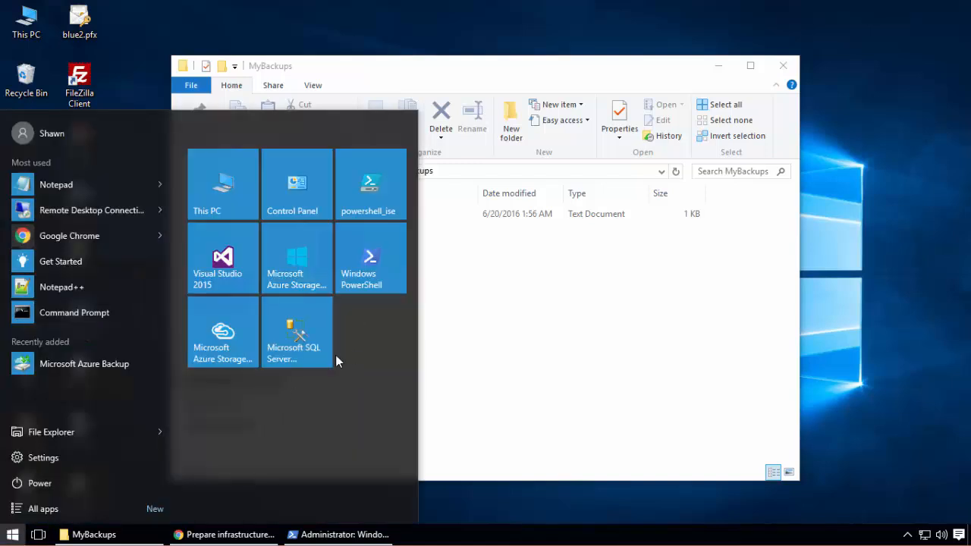
pyautogui.write('azure')
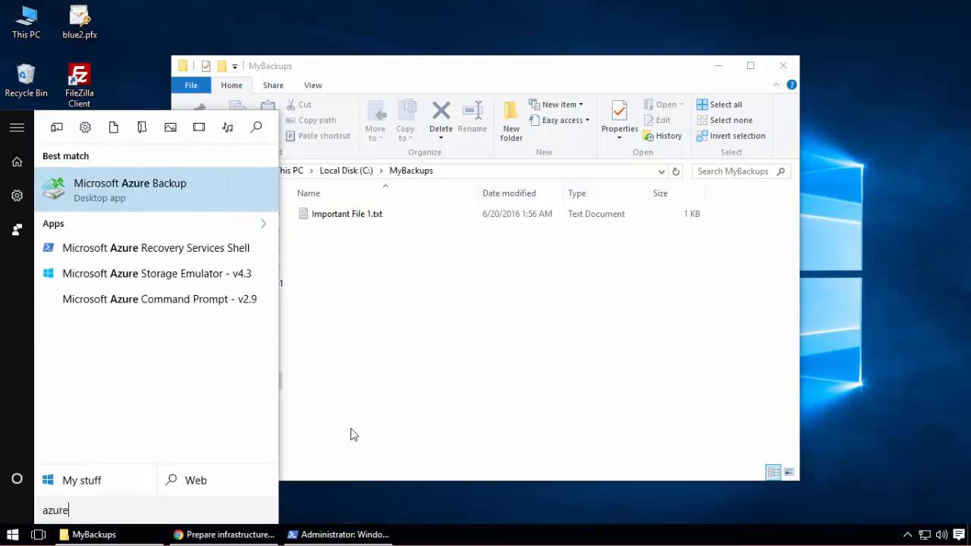
pyautogui.click(177, 203)
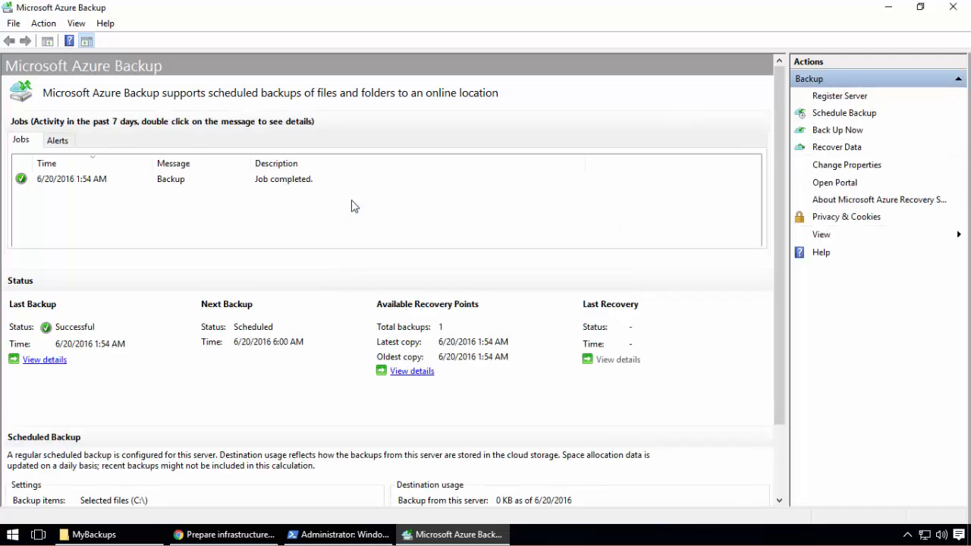
pyautogui.click(829, 149)
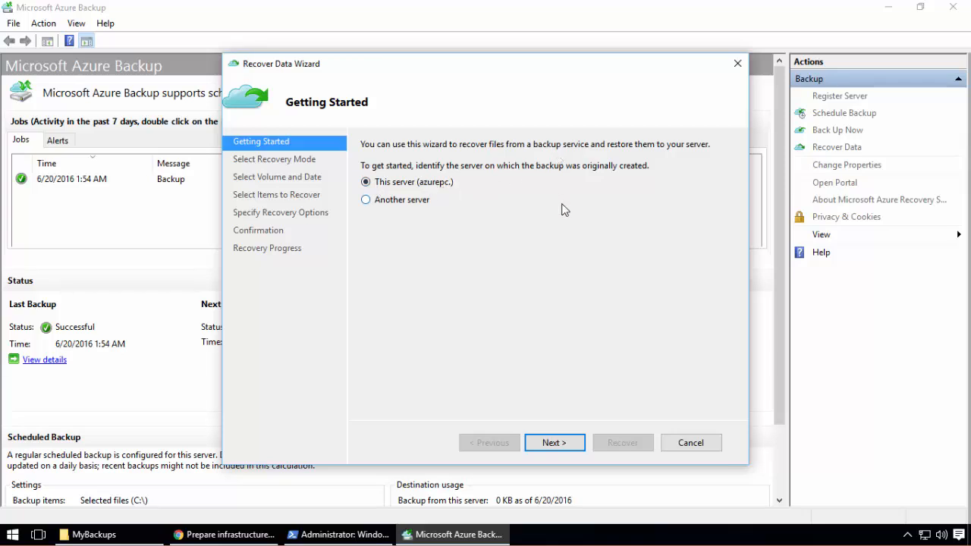
pyautogui.click(555, 442)
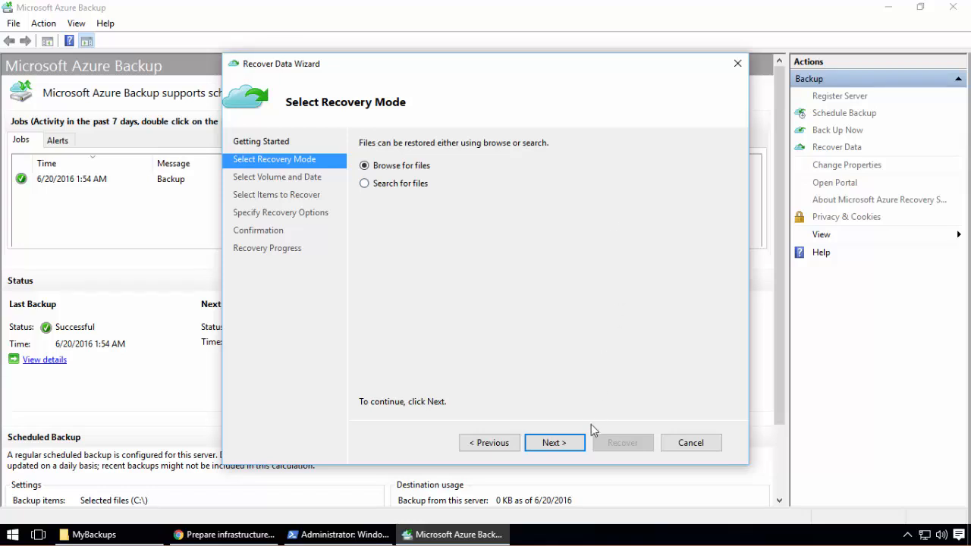
pyautogui.click(565, 441)
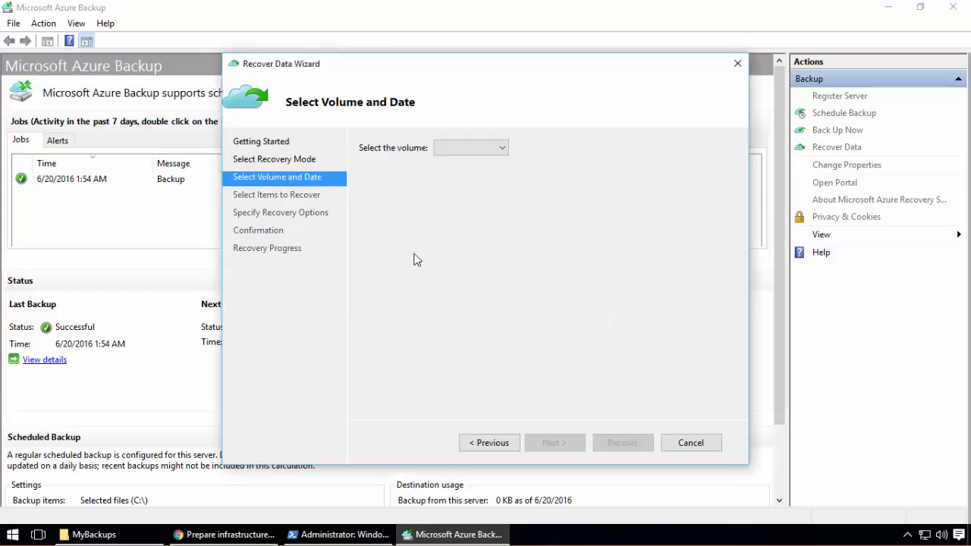
# Choose volume C:\ and the 6/20/2016 1:54 AM backup as the recovery source.
pyautogui.click(497, 149)
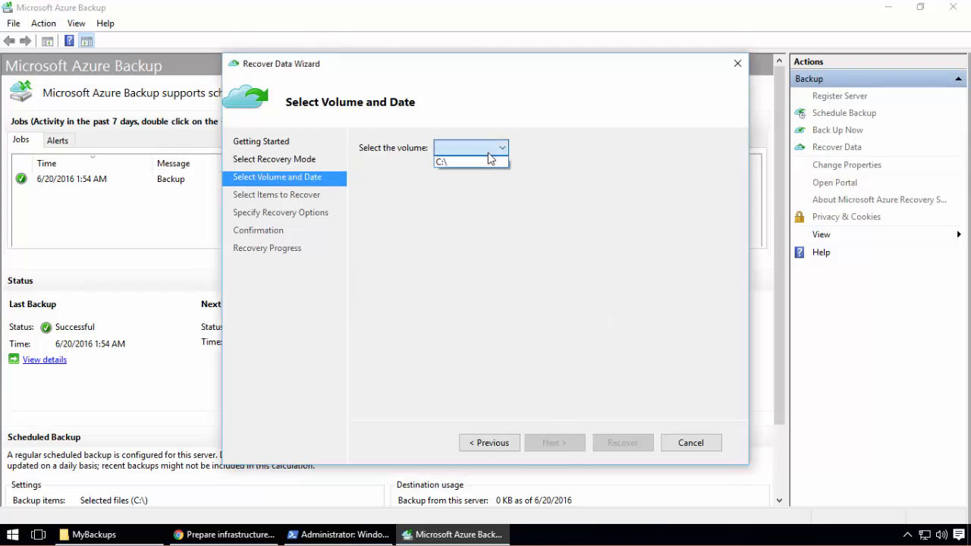
pyautogui.click(481, 162)
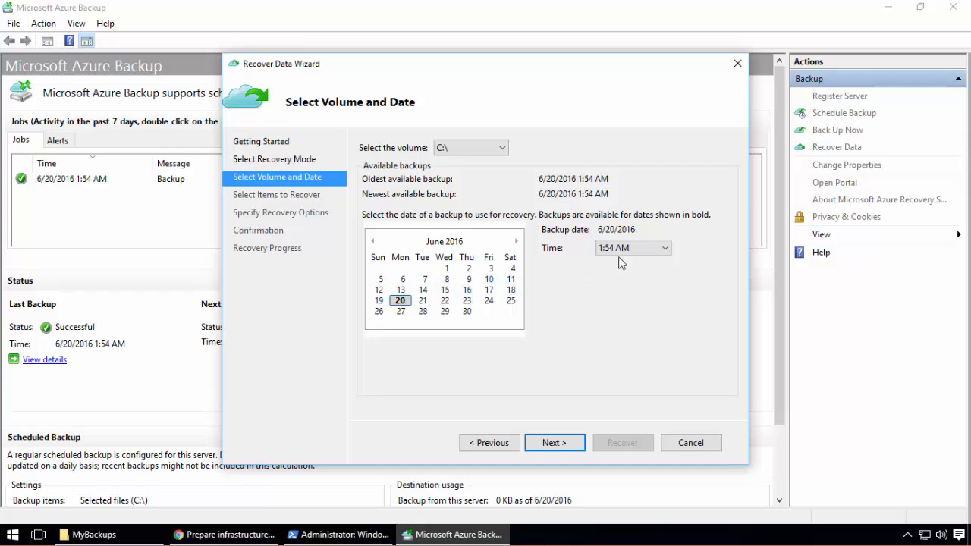
pyautogui.click(636, 248)
pyautogui.click(565, 443)
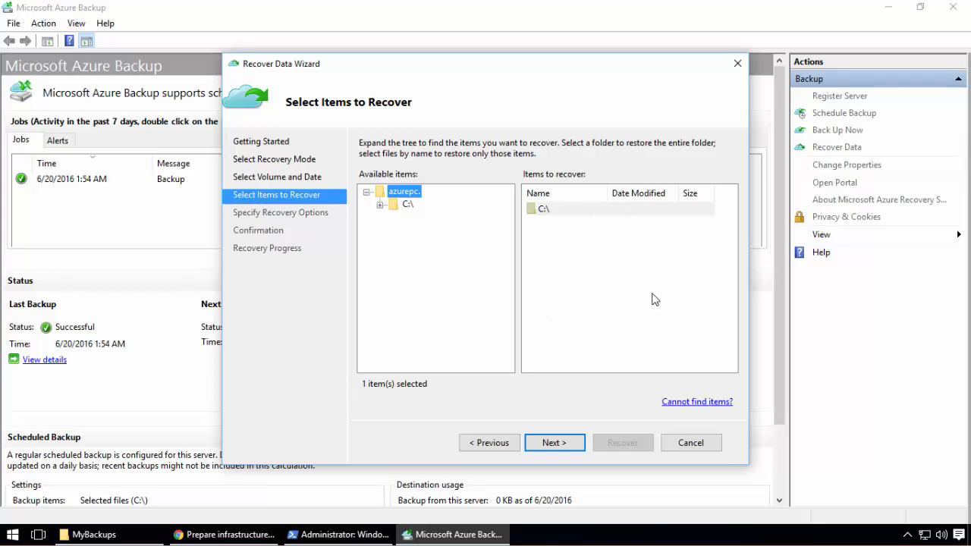
# Select Important File 1.txt and Important File 2.txt in the backed-up MyBackups folder as the items to recover.
pyautogui.click(380, 205)
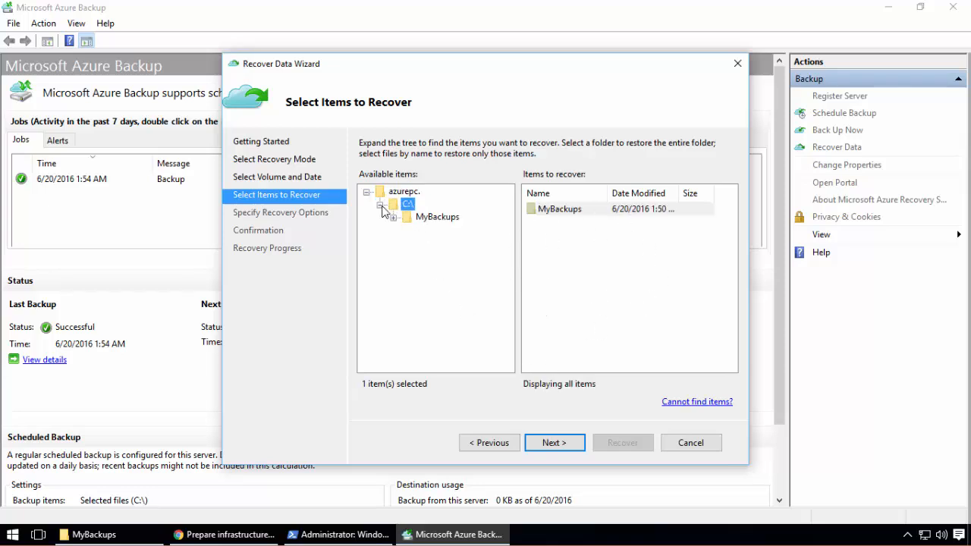
pyautogui.click(393, 218)
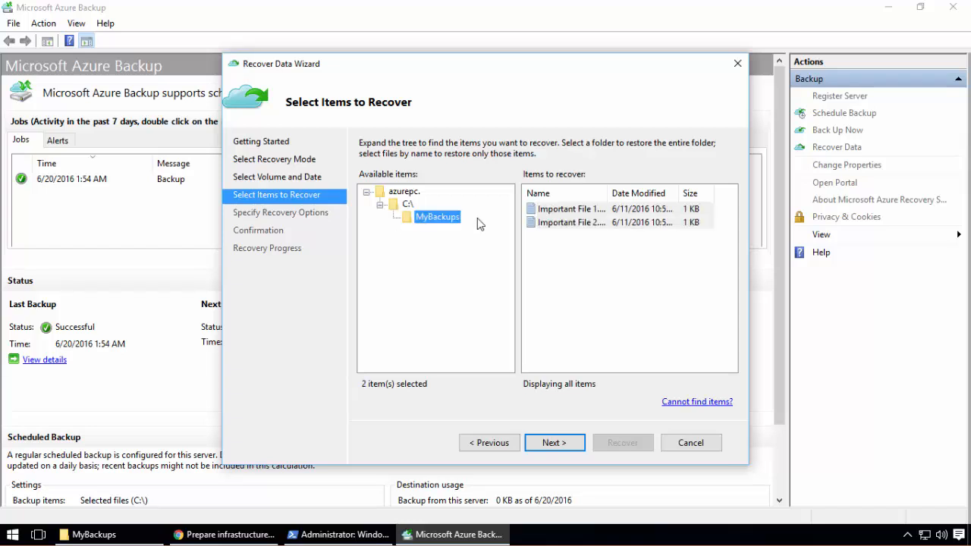
pyautogui.doubleClick(606, 193)
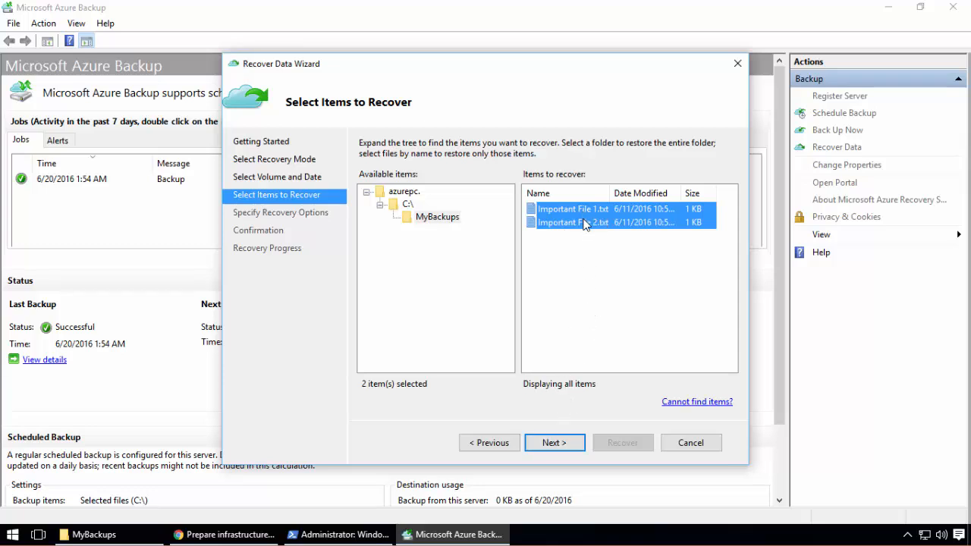
pyautogui.click(553, 446)
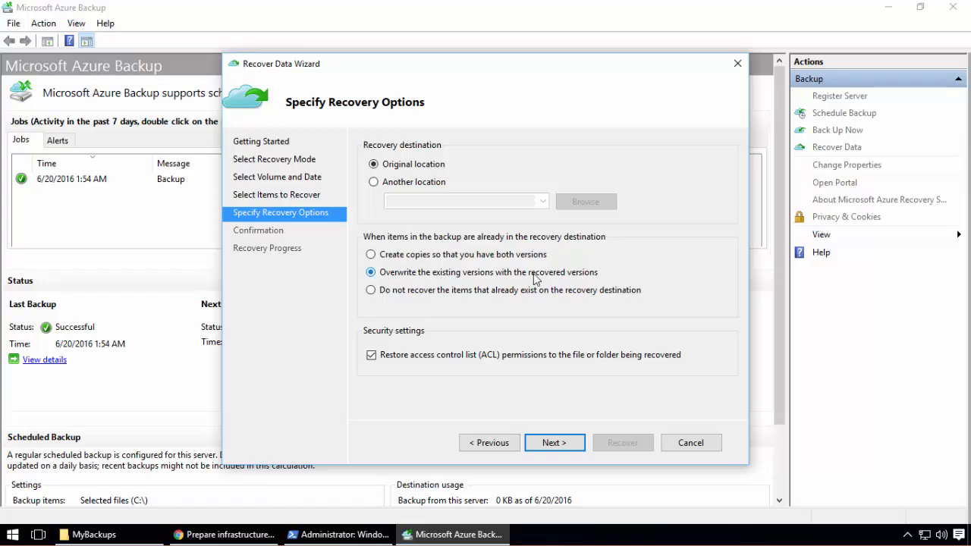
# Check the current Important File 1.txt in MyBackups, and set recovery to the original location, overwriting existing versions and restoring ACL permissions.
pyautogui.click(93, 534)
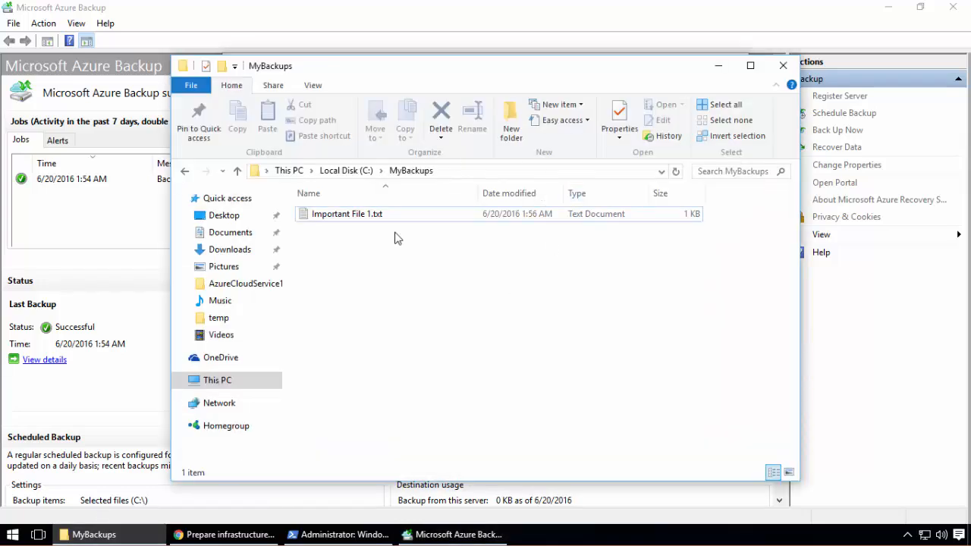
pyautogui.click(718, 65)
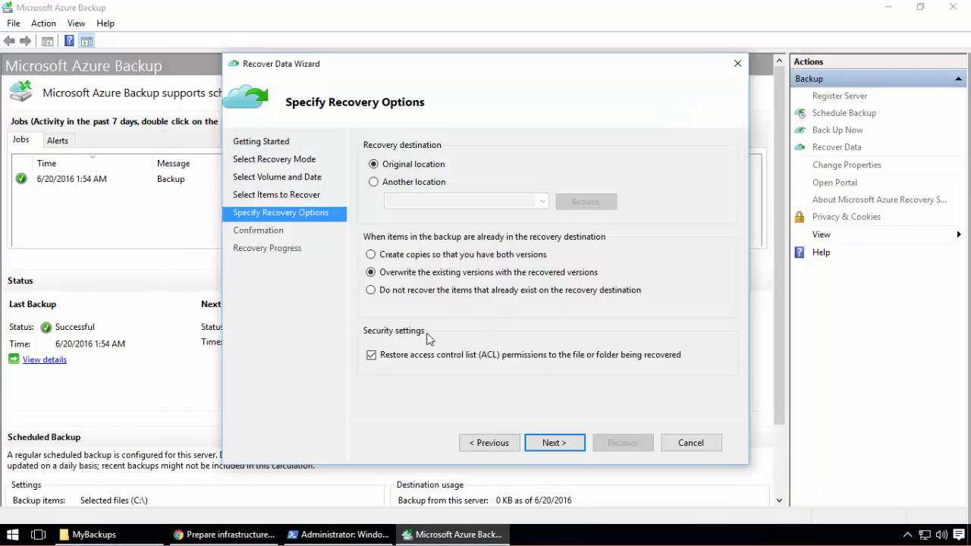
pyautogui.click(93, 535)
pyautogui.doubleClick(328, 214)
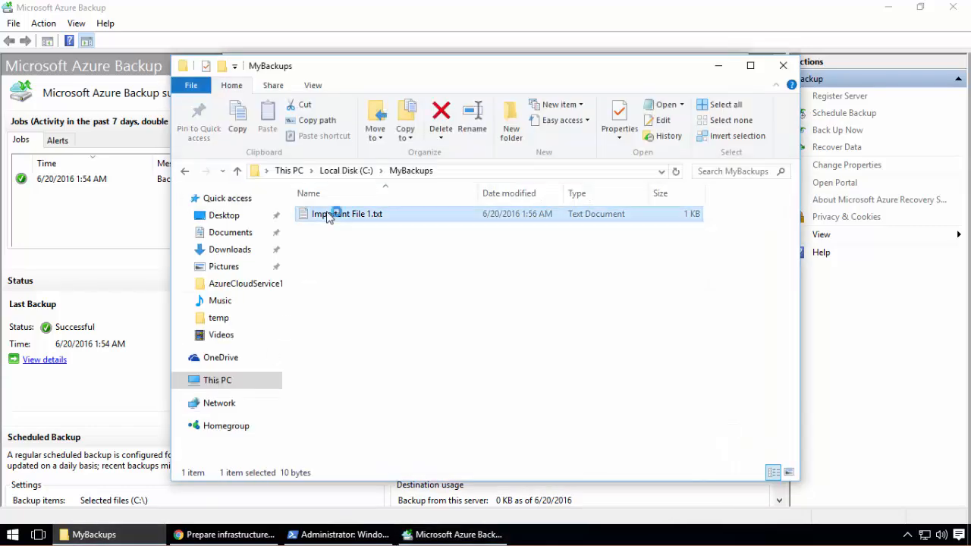
pyautogui.click(779, 83)
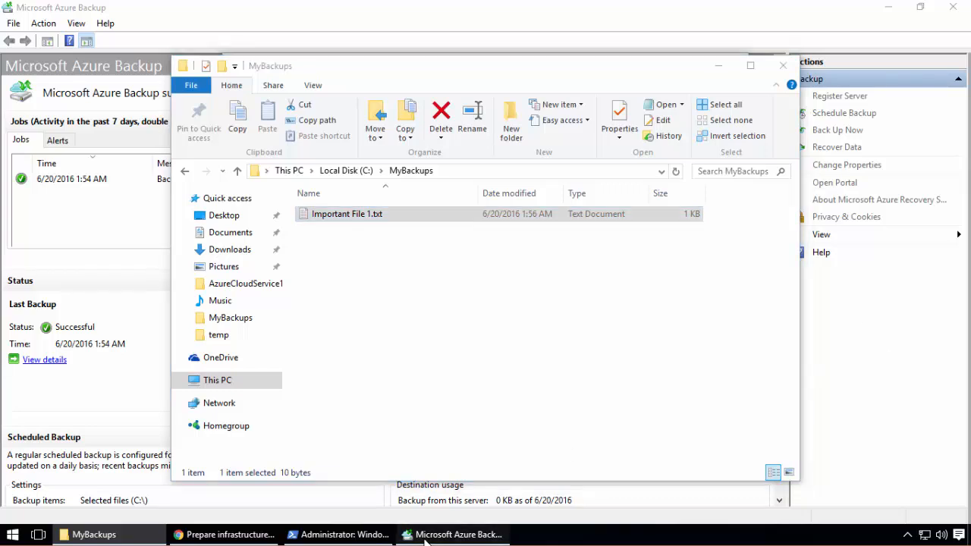
pyautogui.click(453, 535)
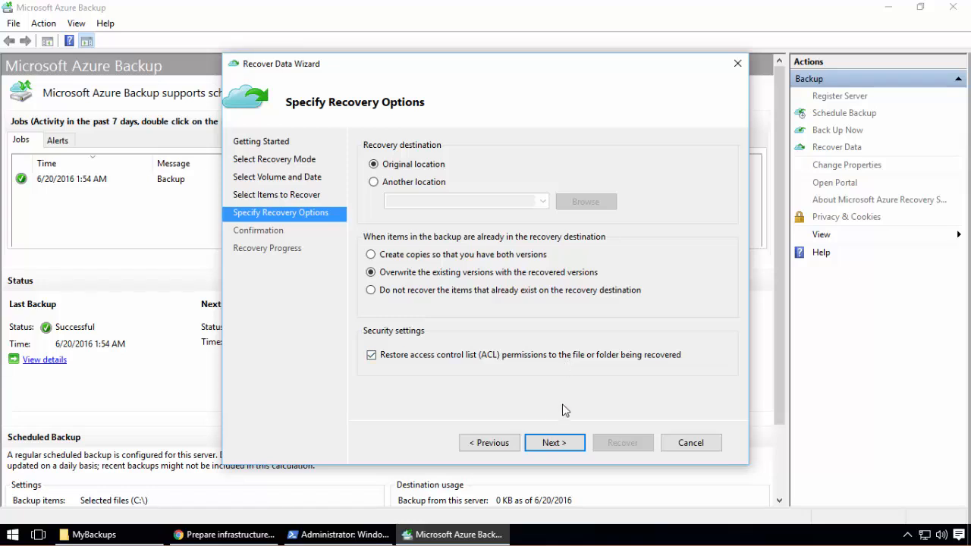
pyautogui.click(551, 444)
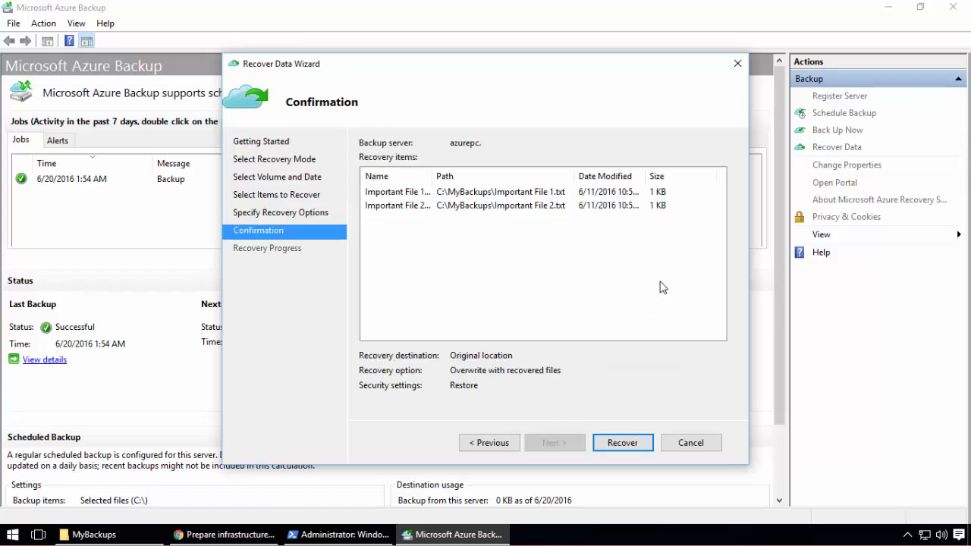
# Run the recovery of the two selected files with the MyBackups folder beside its progress, and close the wizard when it finishes.
pyautogui.click(610, 444)
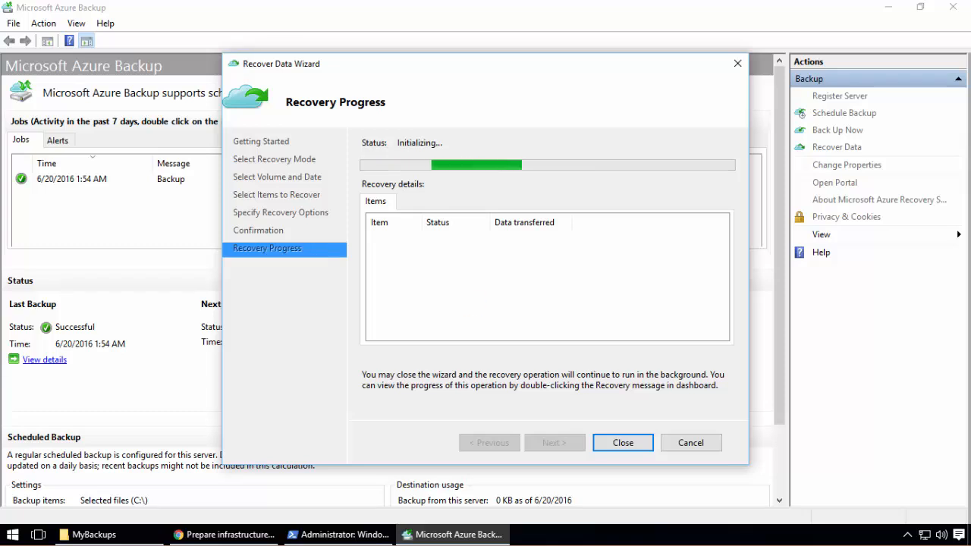
pyautogui.click(107, 535)
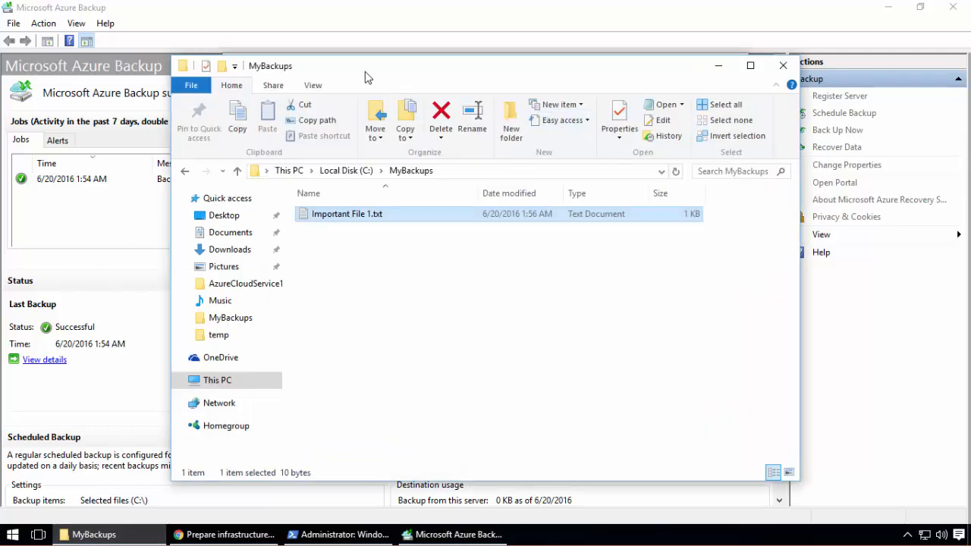
pyautogui.moveTo(365, 71); pyautogui.dragTo(861, 80)
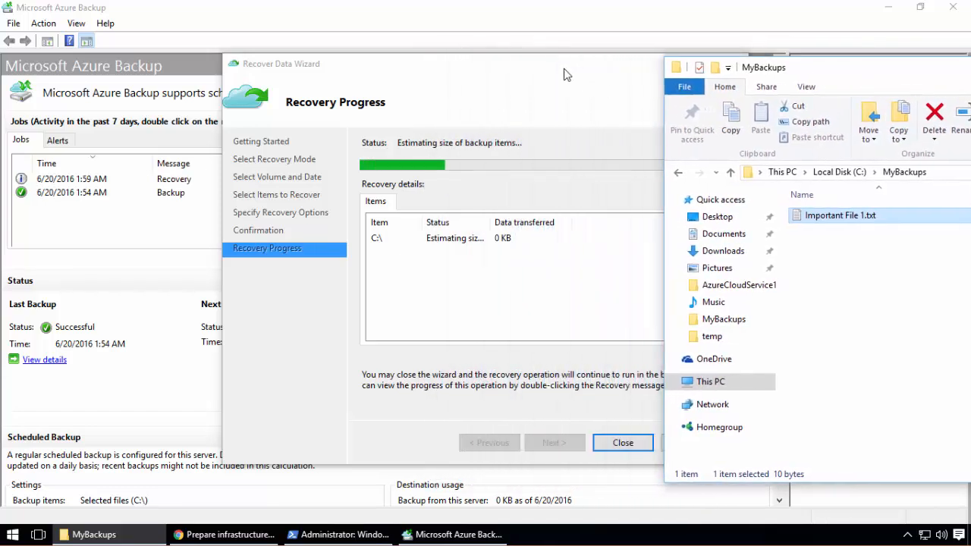
pyautogui.moveTo(564, 68); pyautogui.dragTo(403, 83)
pyautogui.moveTo(454, 535)
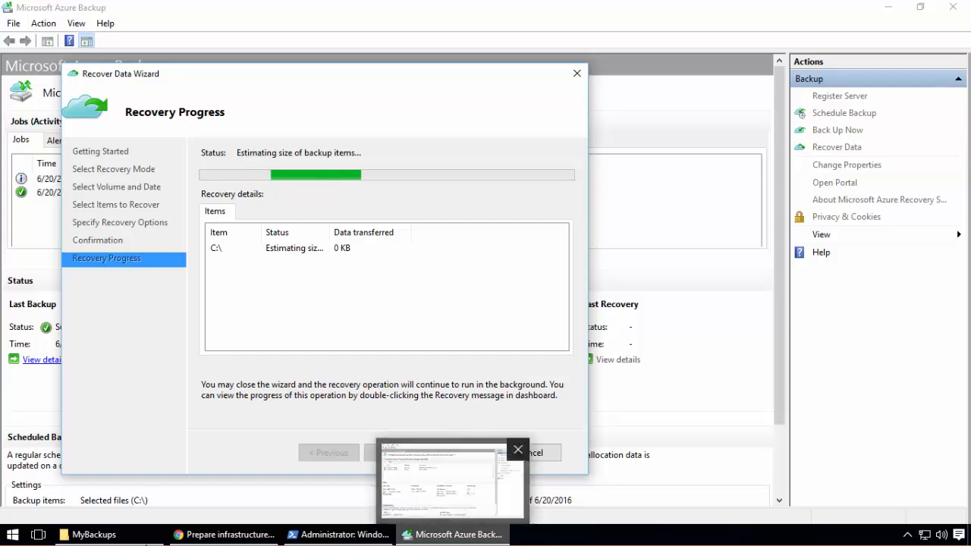
pyautogui.click(94, 535)
pyautogui.moveTo(849, 70); pyautogui.dragTo(772, 72)
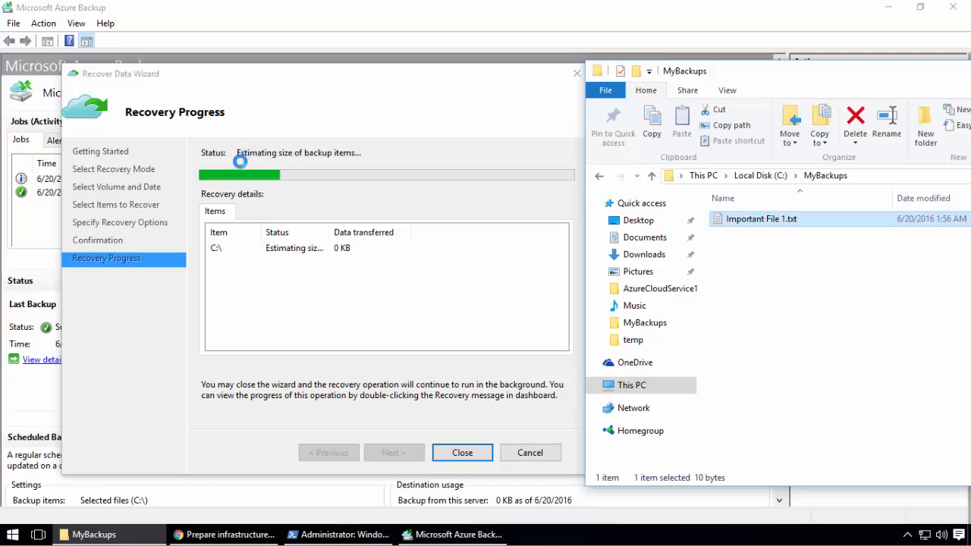
pyautogui.click(815, 273)
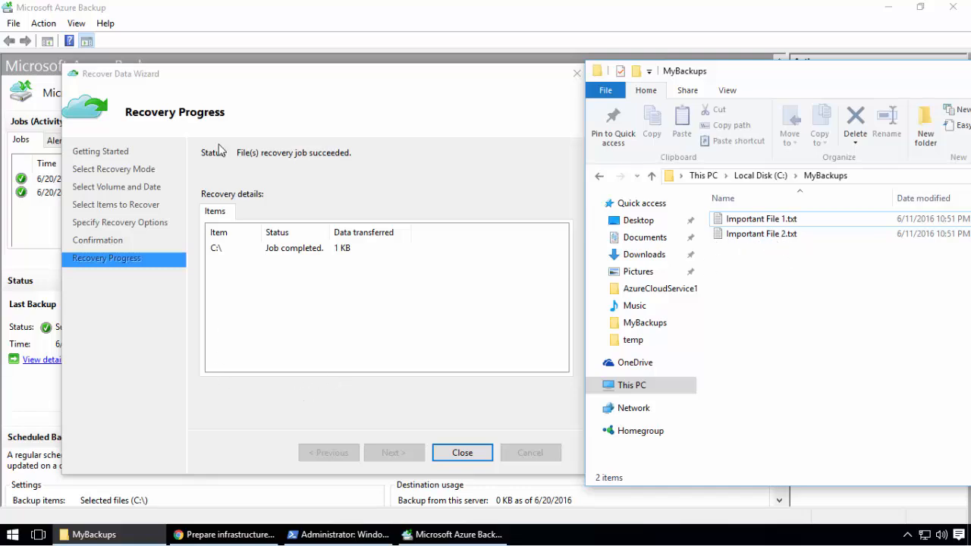
pyautogui.click(463, 453)
pyautogui.click(464, 451)
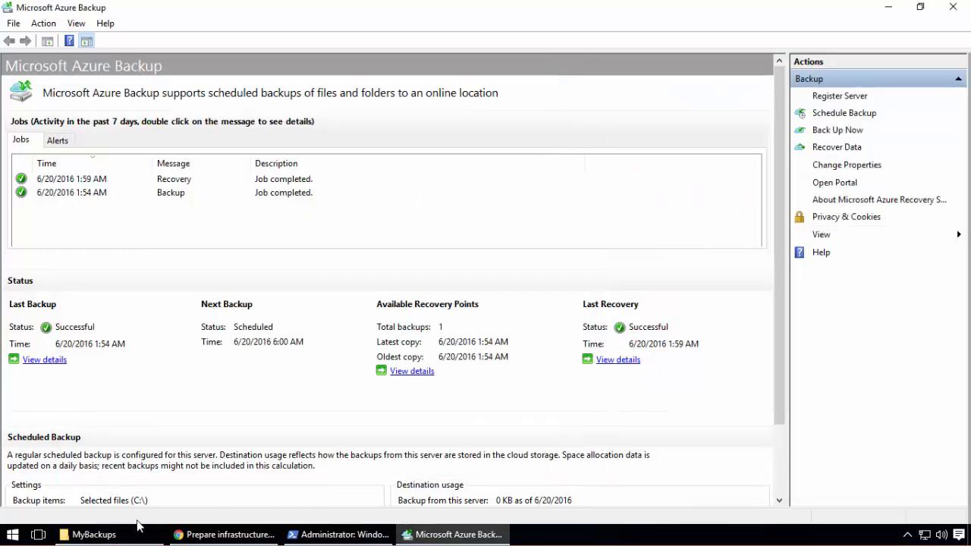
# Check the contents of the recovered Important File 2.txt and Important File 1.txt in the MyBackups folder.
pyautogui.click(99, 534)
pyautogui.moveTo(796, 70); pyautogui.dragTo(379, 71)
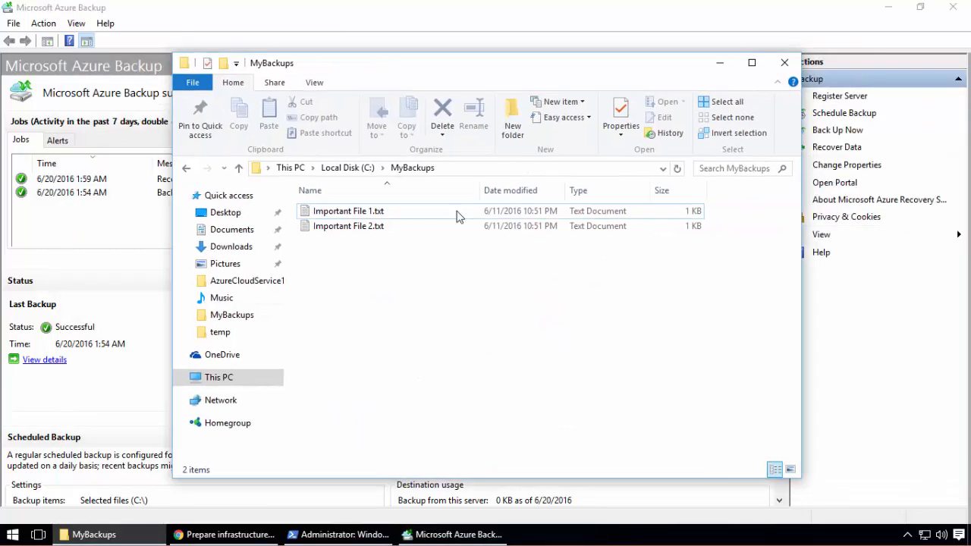
pyautogui.doubleClick(397, 224)
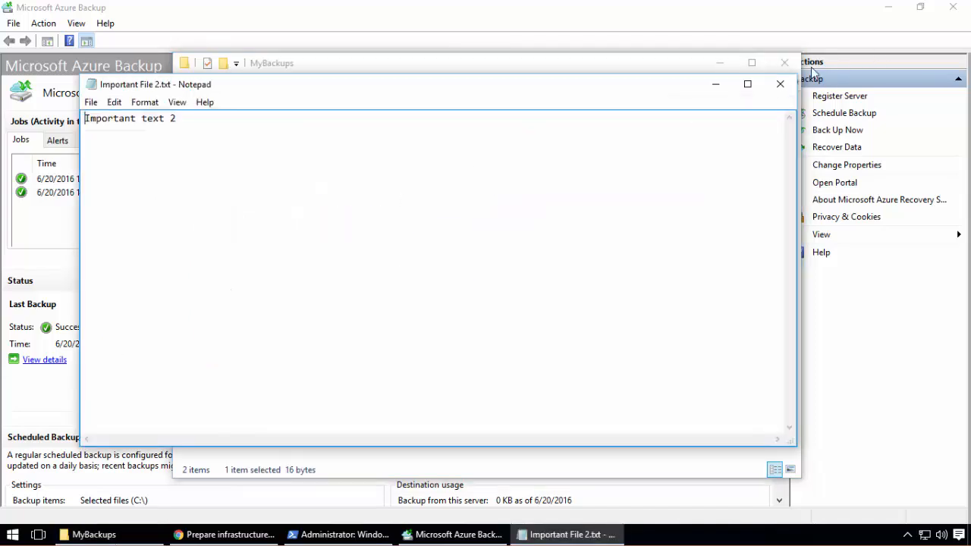
pyautogui.click(780, 84)
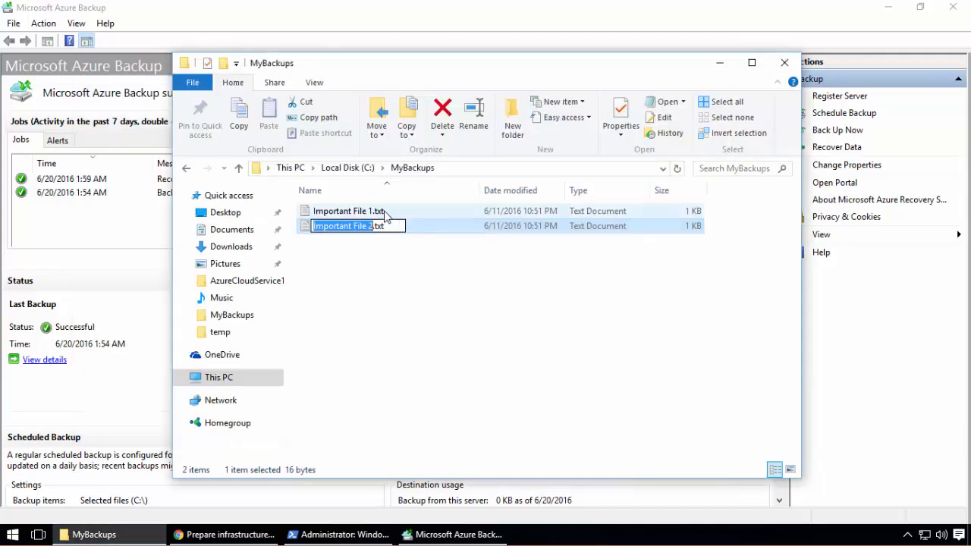
pyautogui.doubleClick(416, 210)
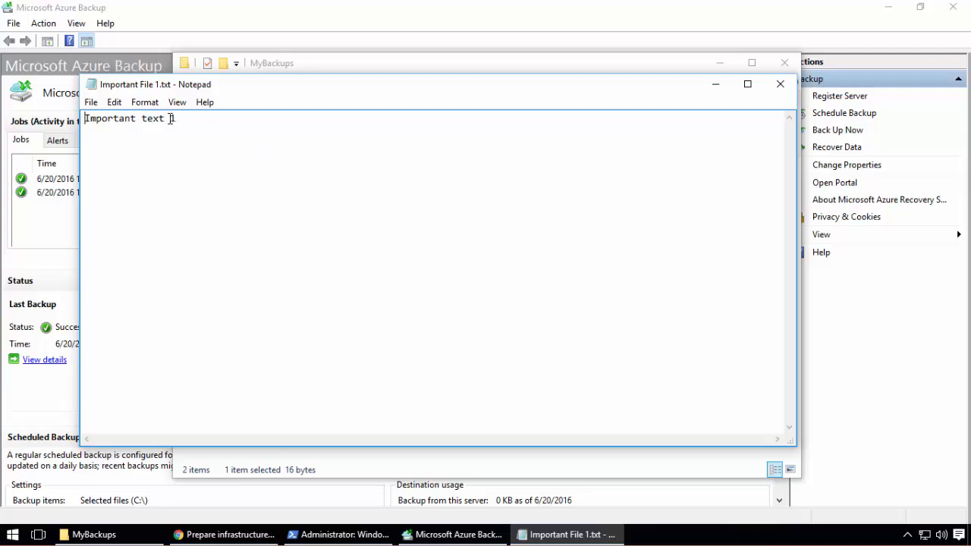
pyautogui.click(774, 84)
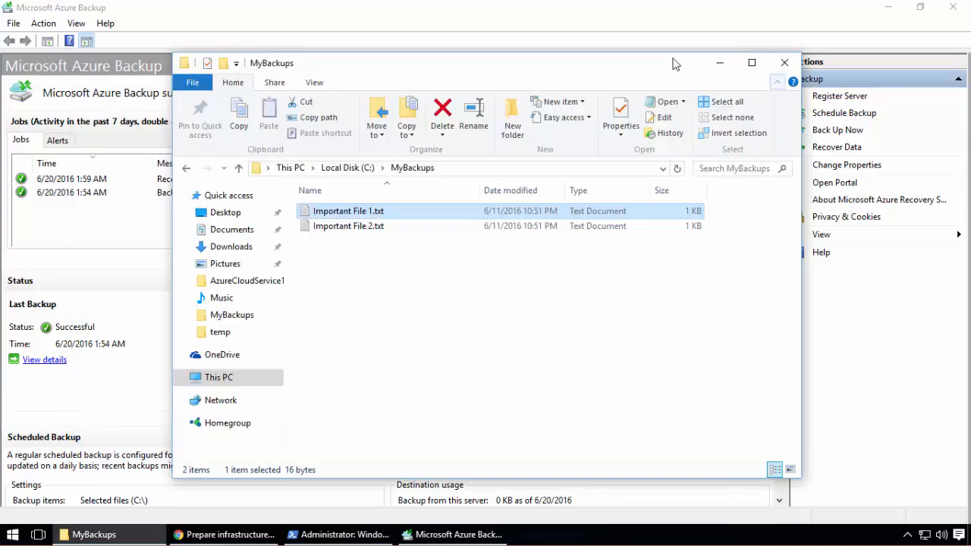
pyautogui.click(510, 27)
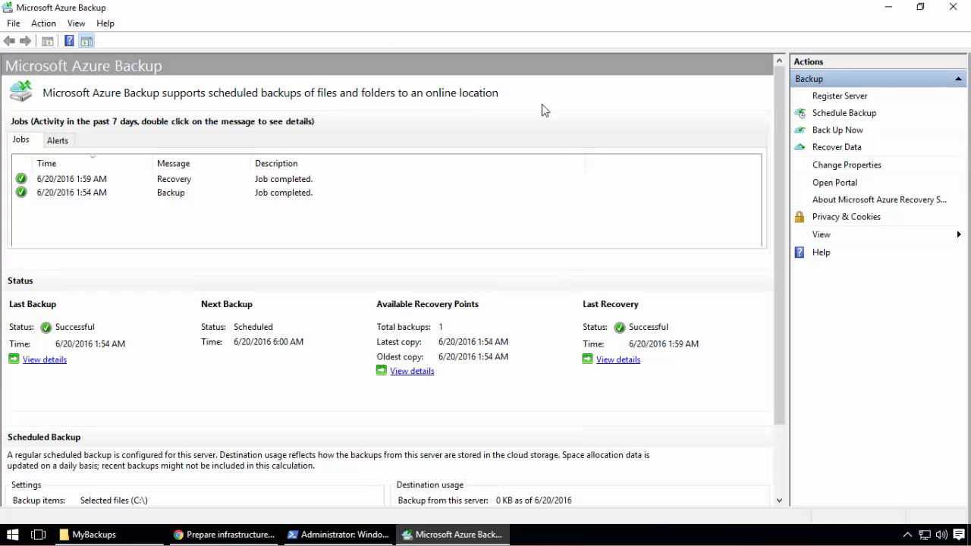
# Switch to the Azure portal, close the backup setup pages, and check the backup jobs and backup items of RangerVault1.
pyautogui.doubleClick(446, 14)
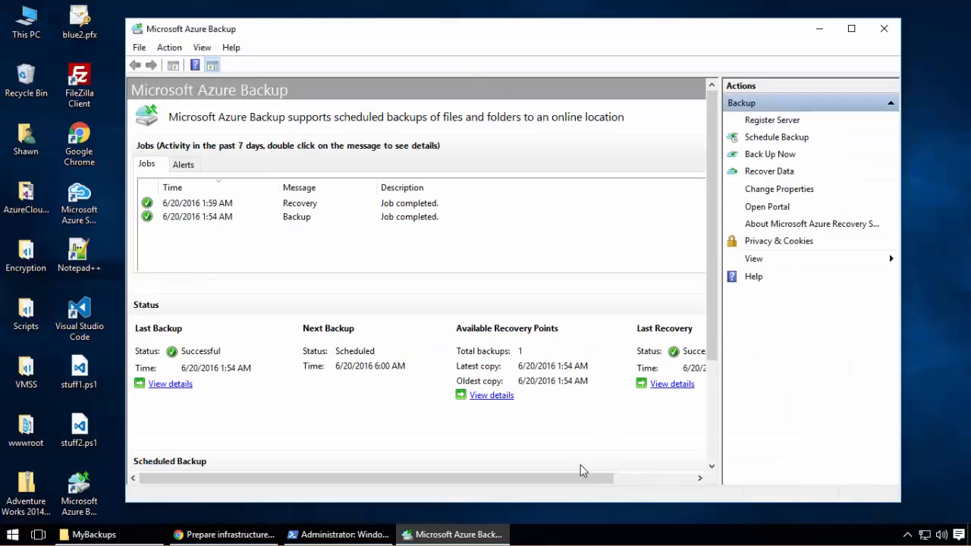
pyautogui.click(226, 530)
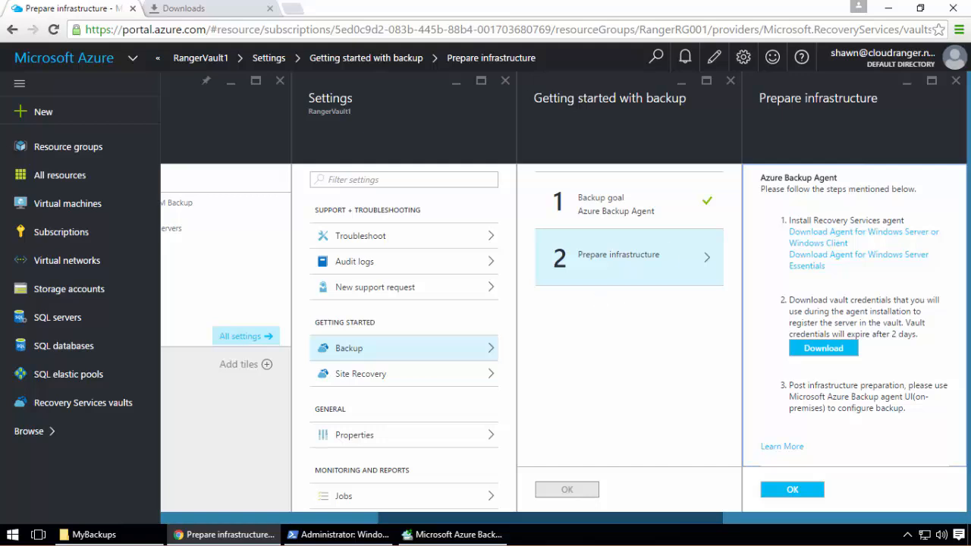
pyautogui.click(955, 81)
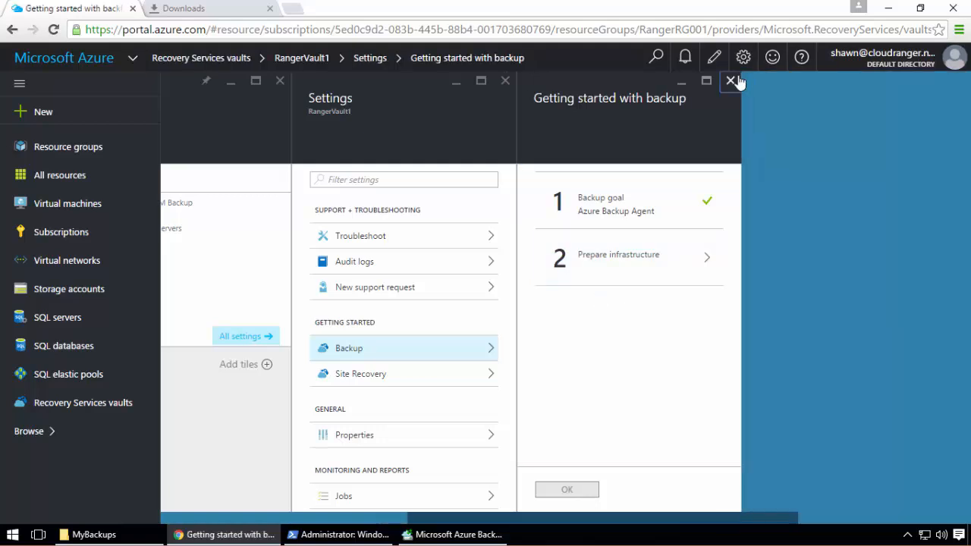
pyautogui.click(731, 81)
pyautogui.scroll(-3, 511, 364)
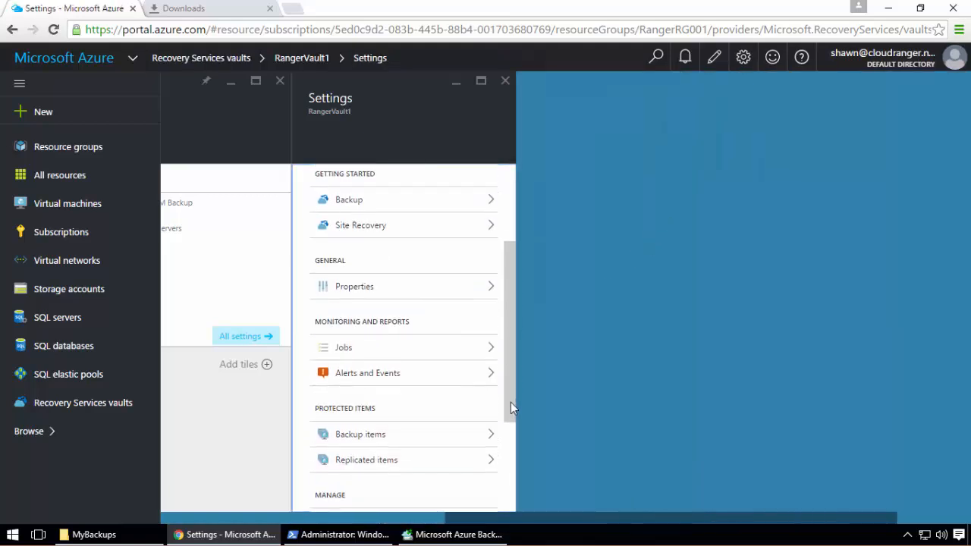
pyautogui.click(437, 340)
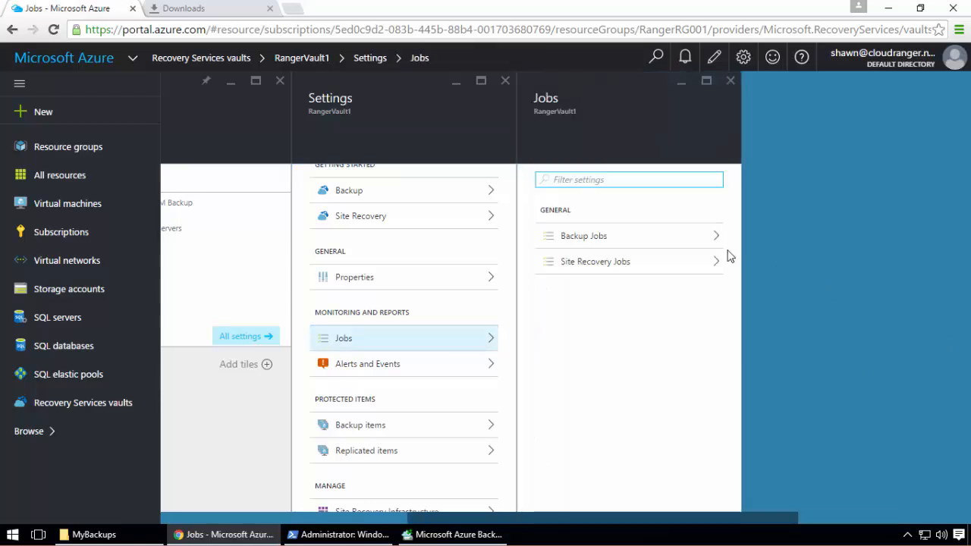
pyautogui.click(713, 236)
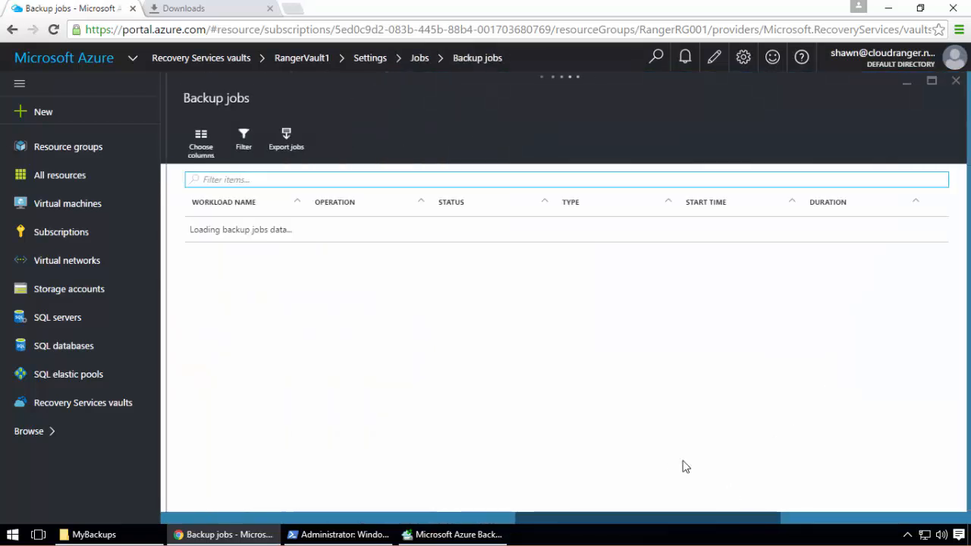
pyautogui.moveTo(629, 516); pyautogui.dragTo(381, 517)
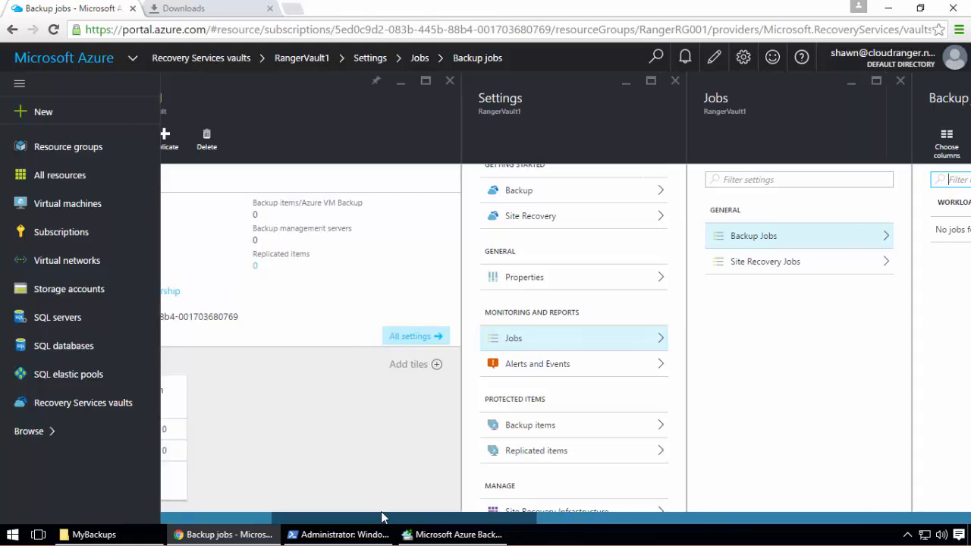
pyautogui.click(429, 431)
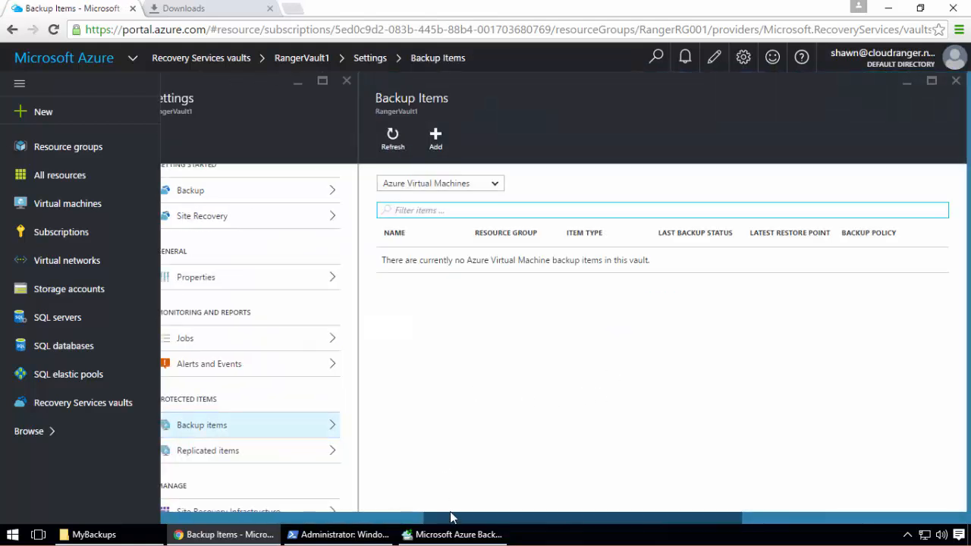
# Examine the AZUREPC entry and its available actions among the production servers in RangerVault1's backup infrastructure.
pyautogui.moveTo(453, 516); pyautogui.dragTo(340, 514)
pyautogui.scroll(-3, 523, 379)
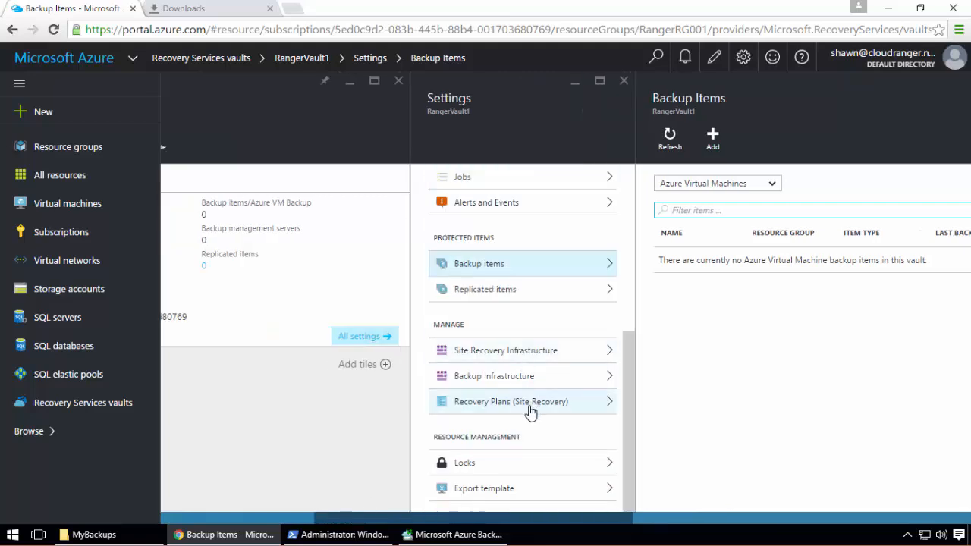
pyautogui.click(509, 386)
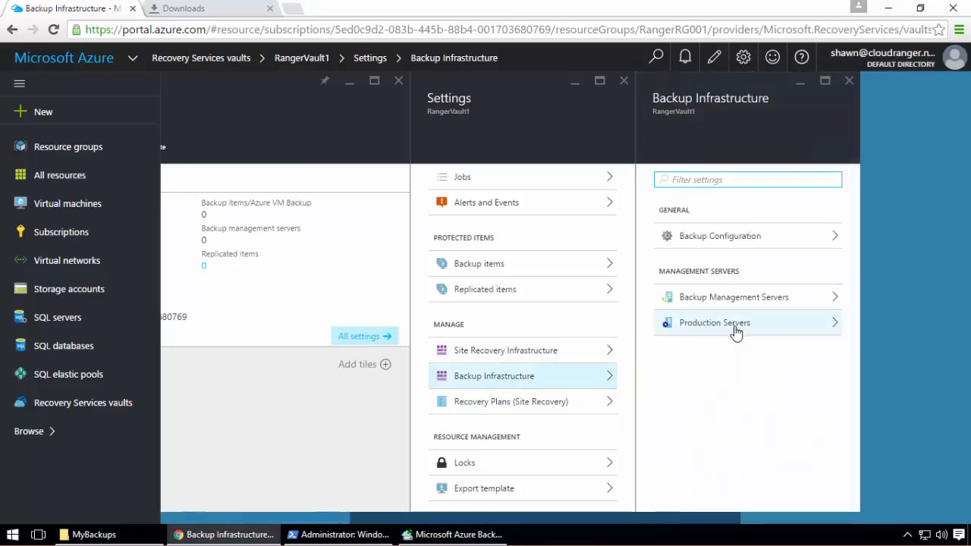
pyautogui.click(734, 326)
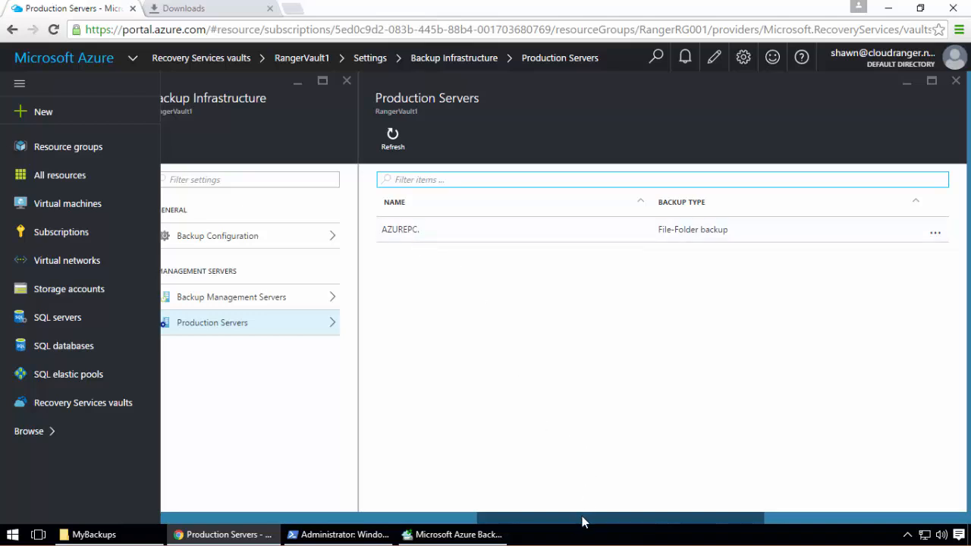
pyautogui.moveTo(582, 521); pyautogui.dragTo(472, 514)
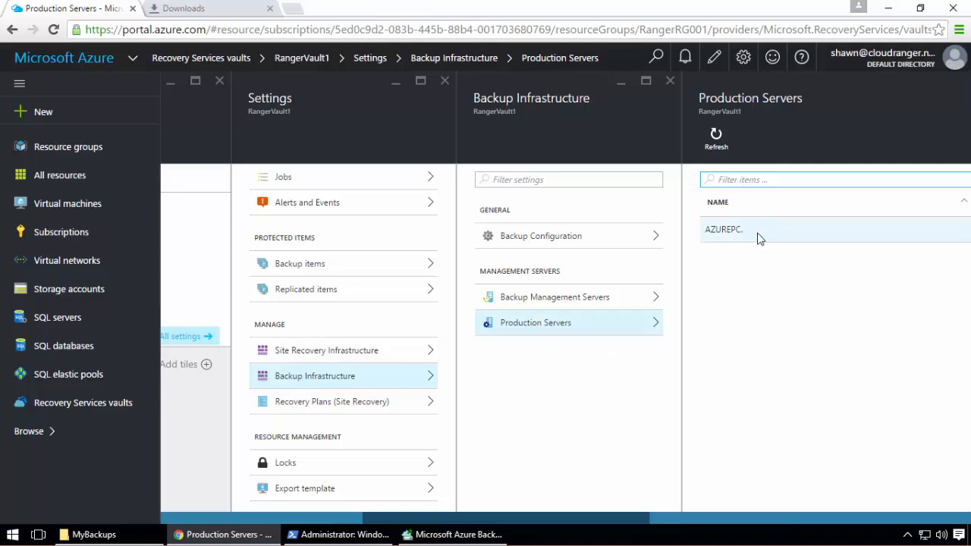
pyautogui.moveTo(531, 521); pyautogui.dragTo(648, 507)
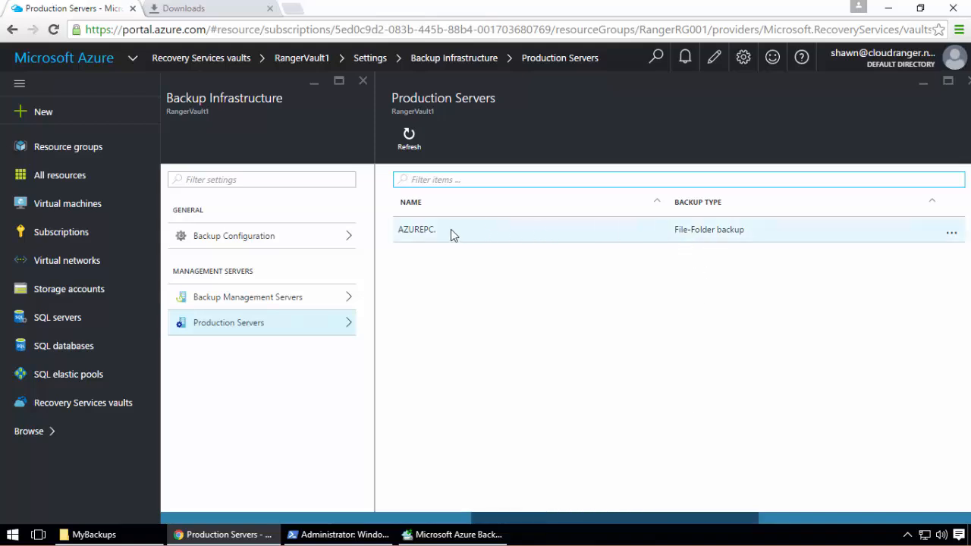
pyautogui.click(411, 229)
pyautogui.moveTo(474, 227); pyautogui.dragTo(402, 229)
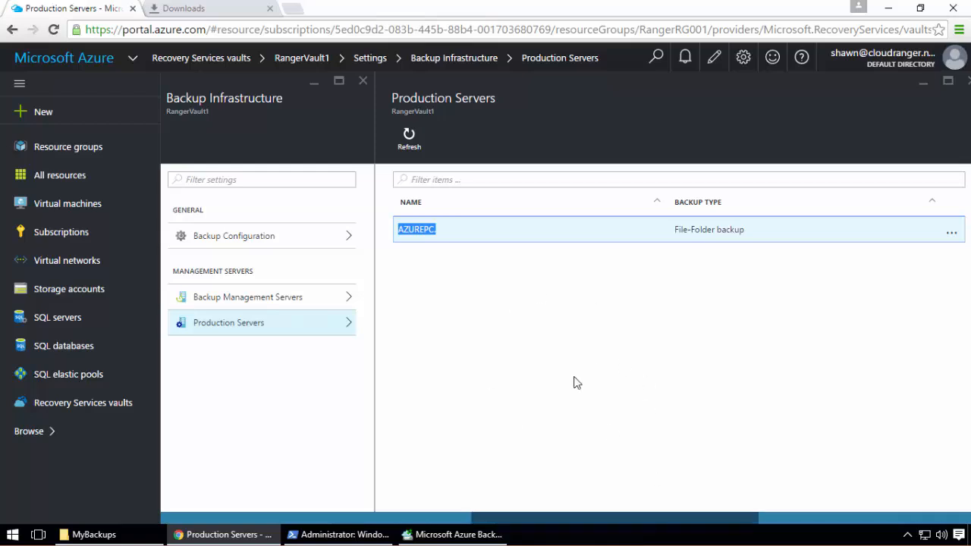
pyautogui.click(951, 232)
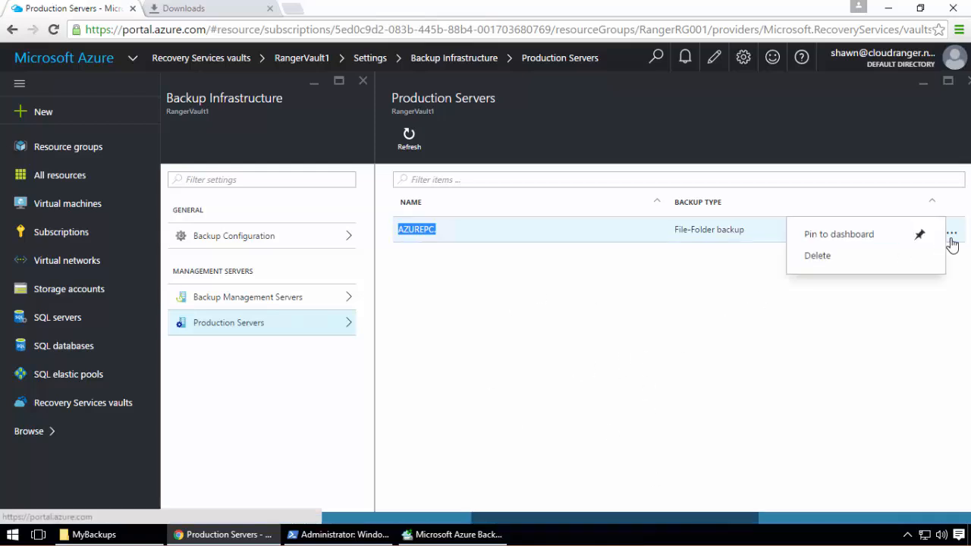
pyautogui.click(675, 309)
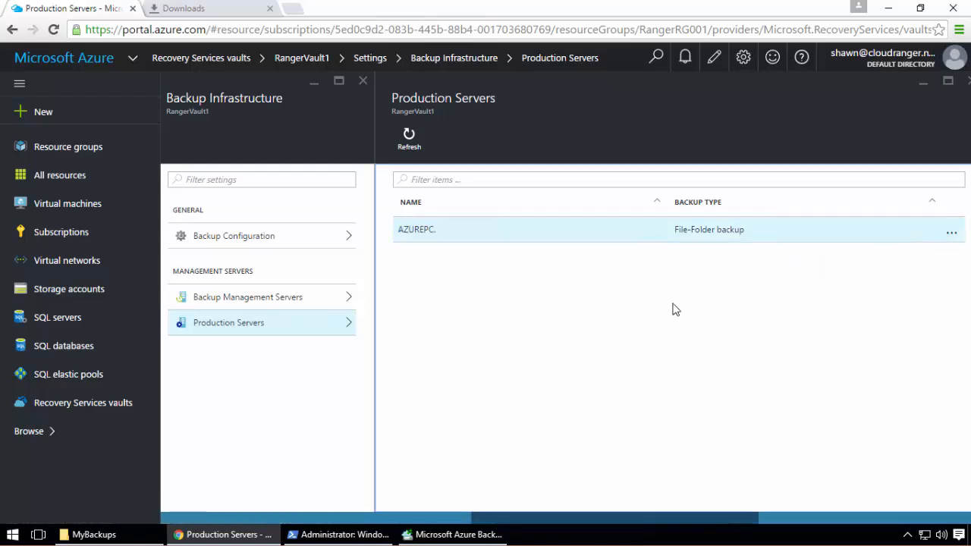
pyautogui.moveTo(550, 522); pyautogui.dragTo(454, 516)
pyautogui.scroll(5, 451, 327)
pyautogui.scroll(-4, 451, 325)
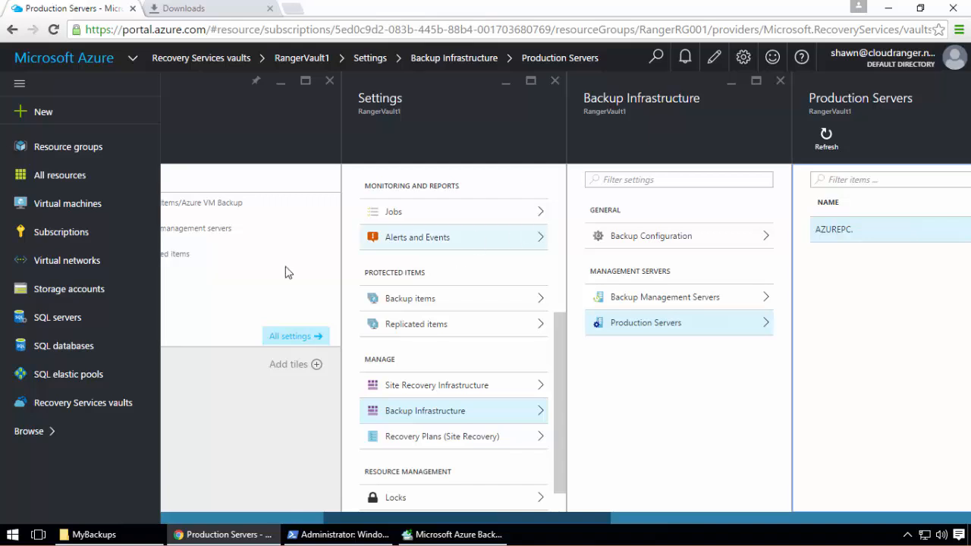
pyautogui.moveTo(88, 535)
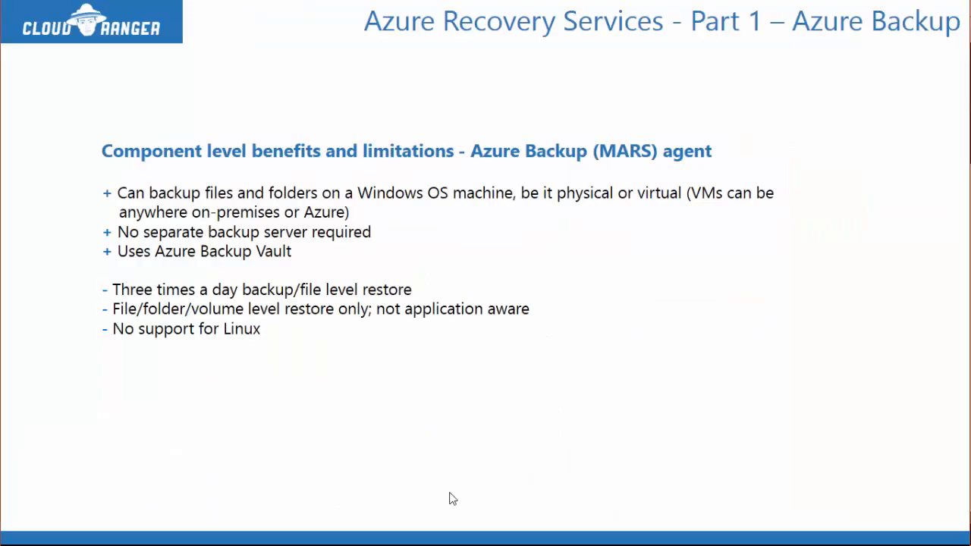
pyautogui.press('Right')
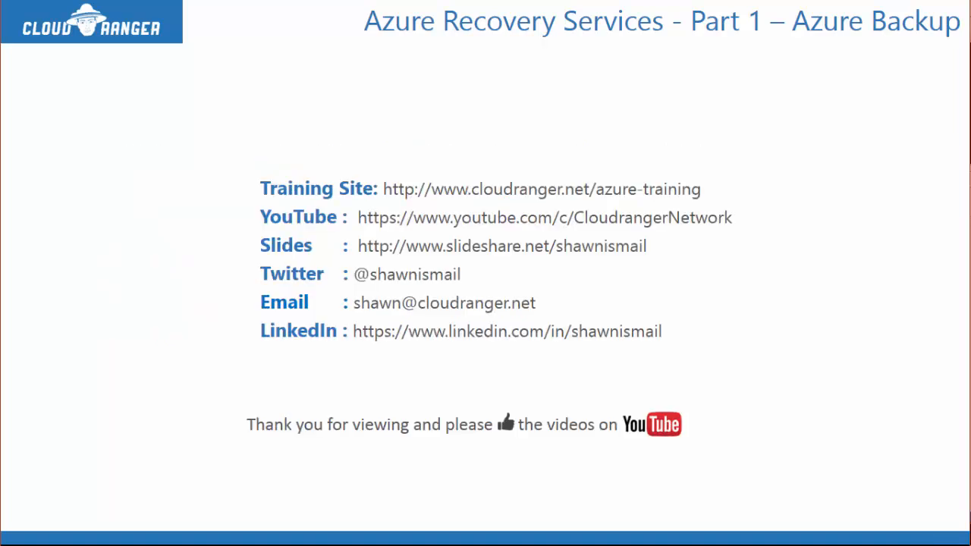